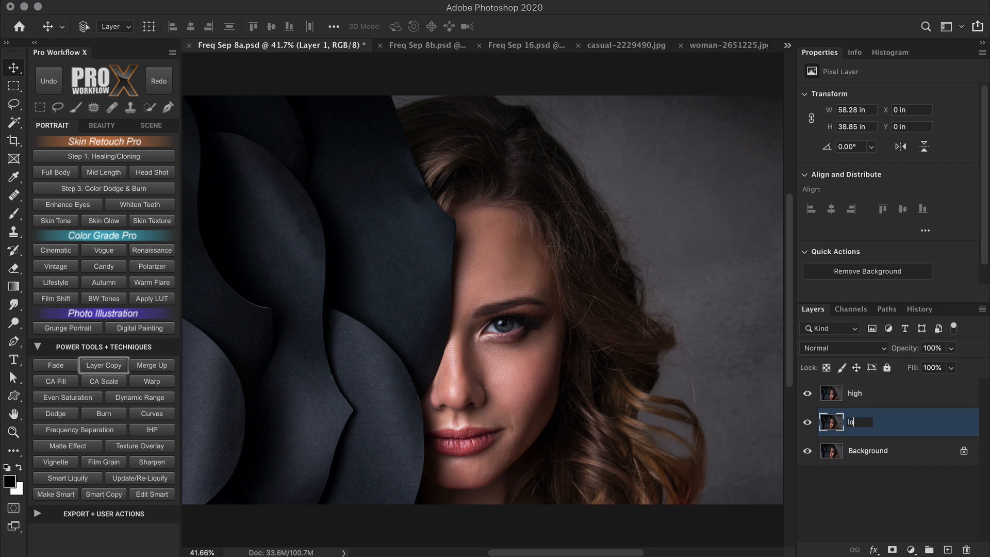
Finish naming the middle layer "low" and apply a High Pass filter with a 10-pixel radius to the high layer.
{"action": "key", "text": "Return"}
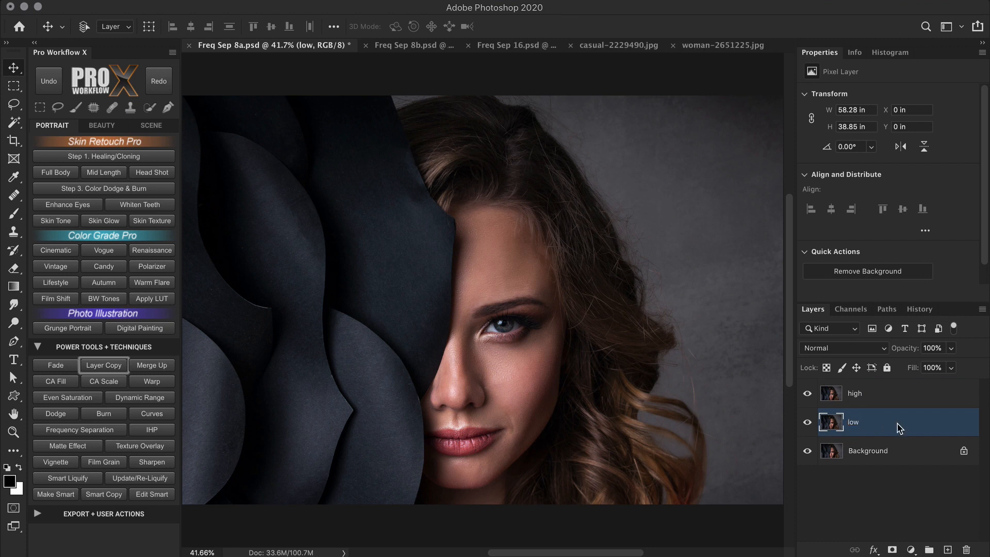
{"action": "left_click", "coordinate": [879, 400]}
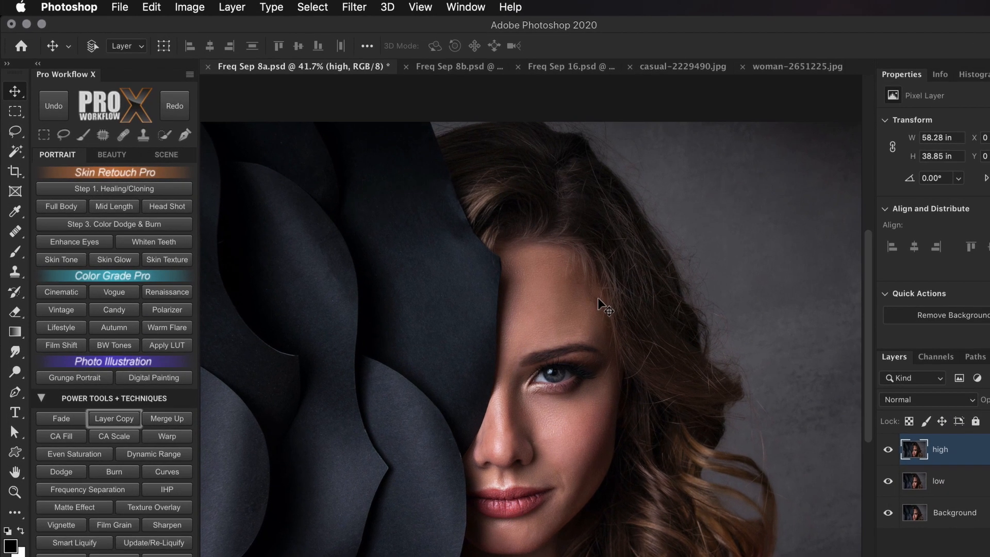
{"action": "left_click", "coordinate": [364, 9]}
{"action": "mouse_move", "coordinate": [444, 325]}
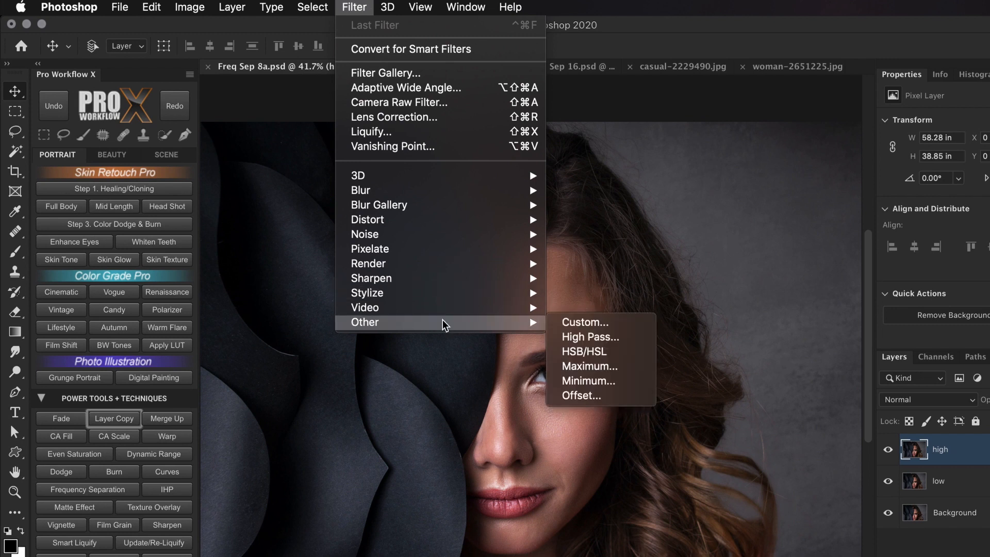
{"action": "left_click", "coordinate": [628, 337]}
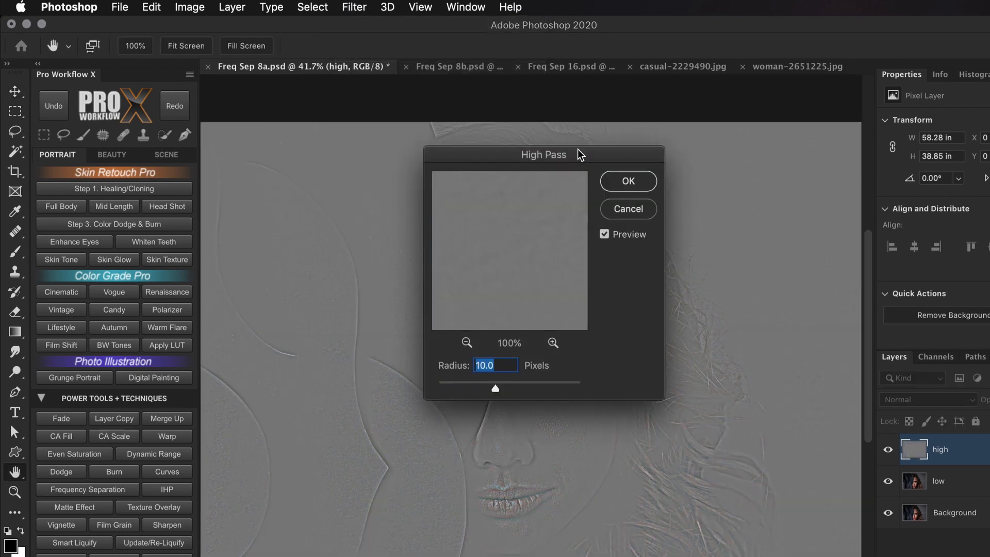
{"action": "left_click_drag", "start_coordinate": [581, 94], "coordinate": [779, 94]}
{"action": "mouse_move", "coordinate": [700, 328]}
{"action": "left_mouse_down"}
{"action": "mouse_move", "coordinate": [630, 328]}
{"action": "mouse_move", "coordinate": [699, 330]}
{"action": "left_mouse_up"}
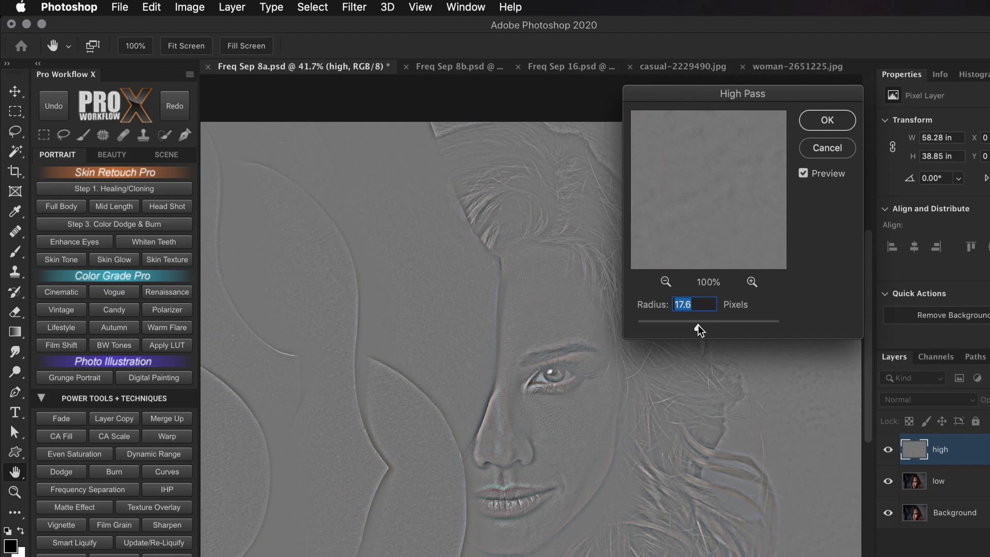
{"action": "type", "text": "10"}
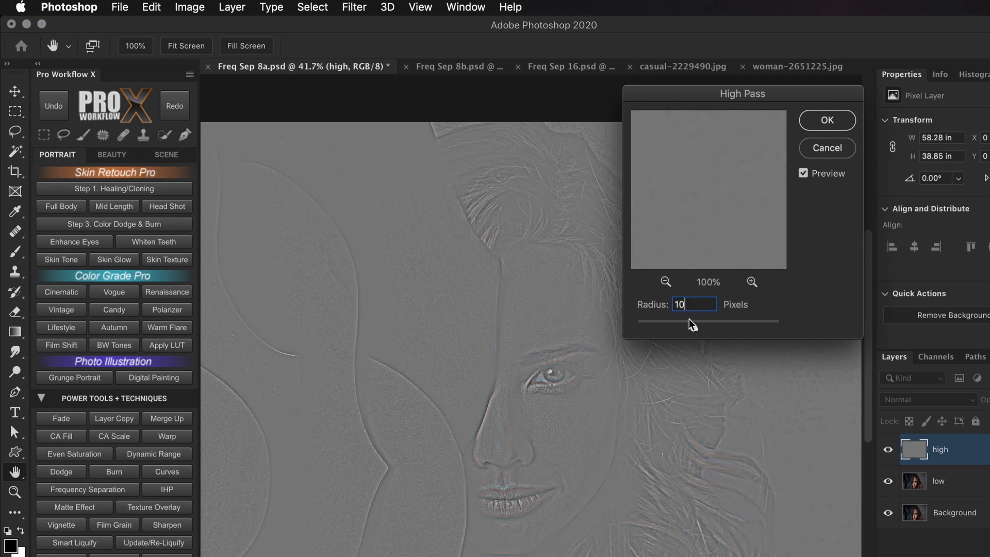
{"action": "left_click", "coordinate": [841, 124]}
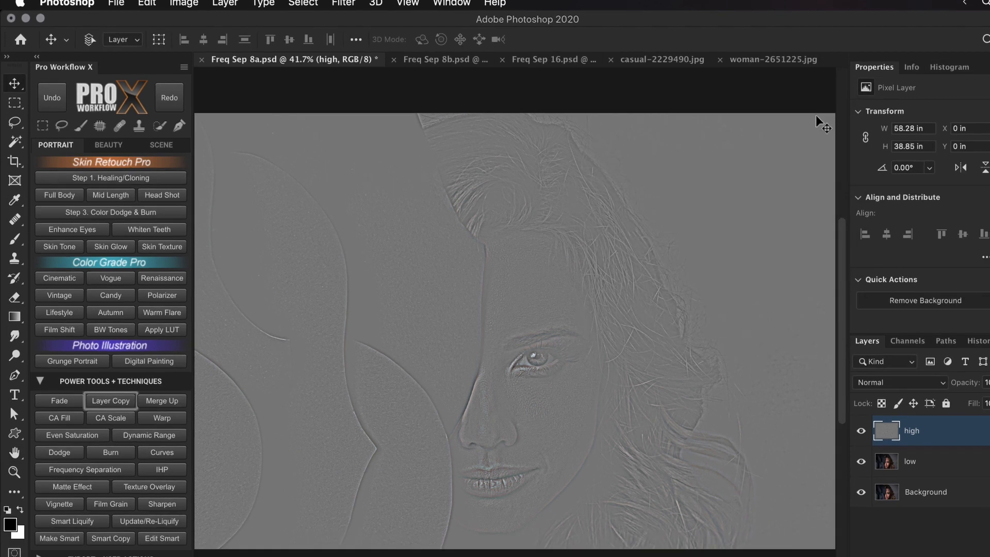
Hide the high layer and apply a Gaussian Blur with a 10-pixel radius to the low layer.
{"action": "left_click", "coordinate": [807, 394]}
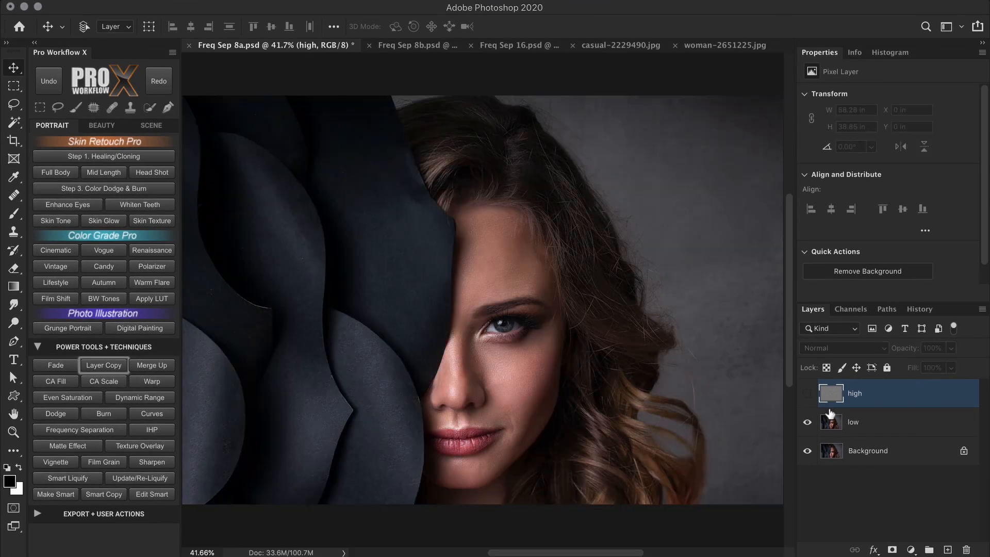
{"action": "left_click", "coordinate": [871, 423]}
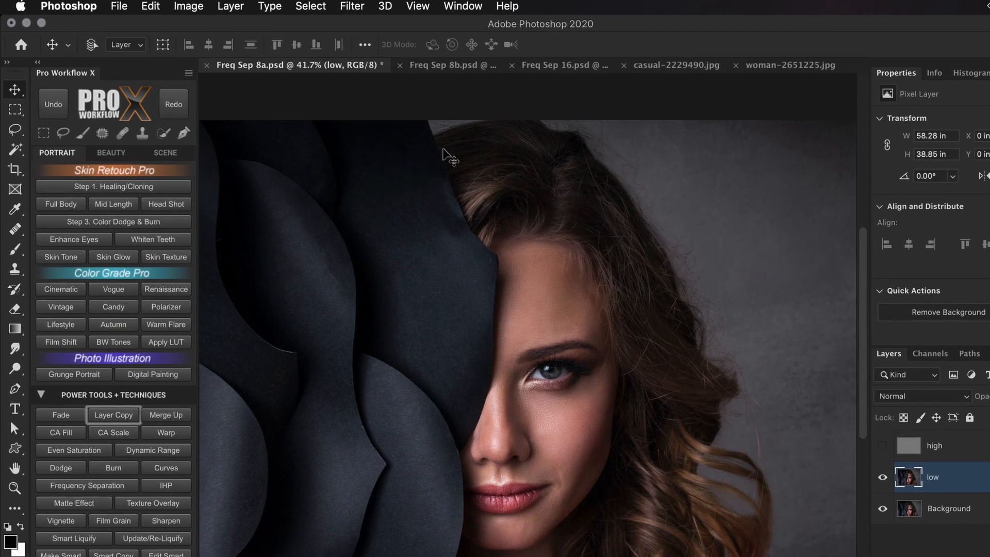
{"action": "left_click", "coordinate": [348, 7]}
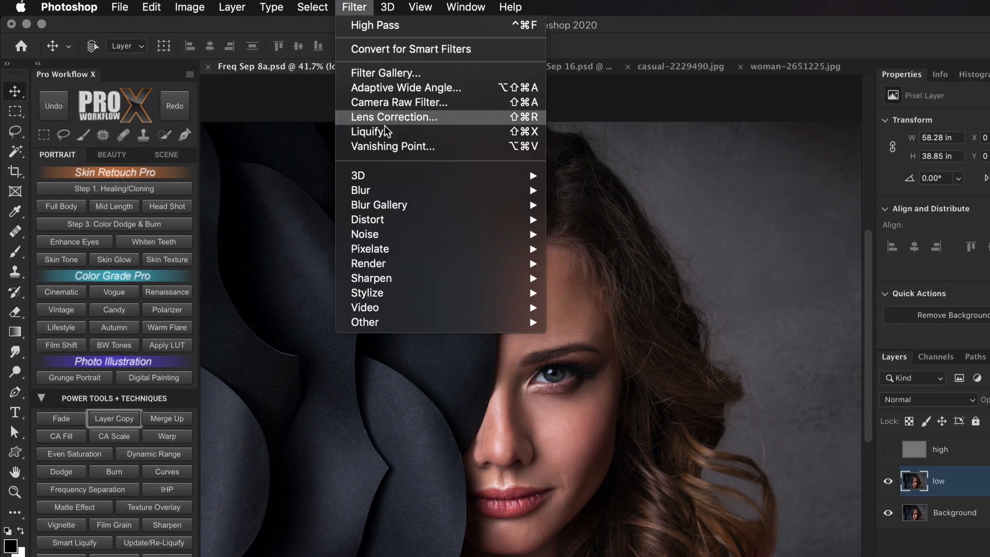
{"action": "mouse_move", "coordinate": [409, 191]}
{"action": "left_click", "coordinate": [595, 221]}
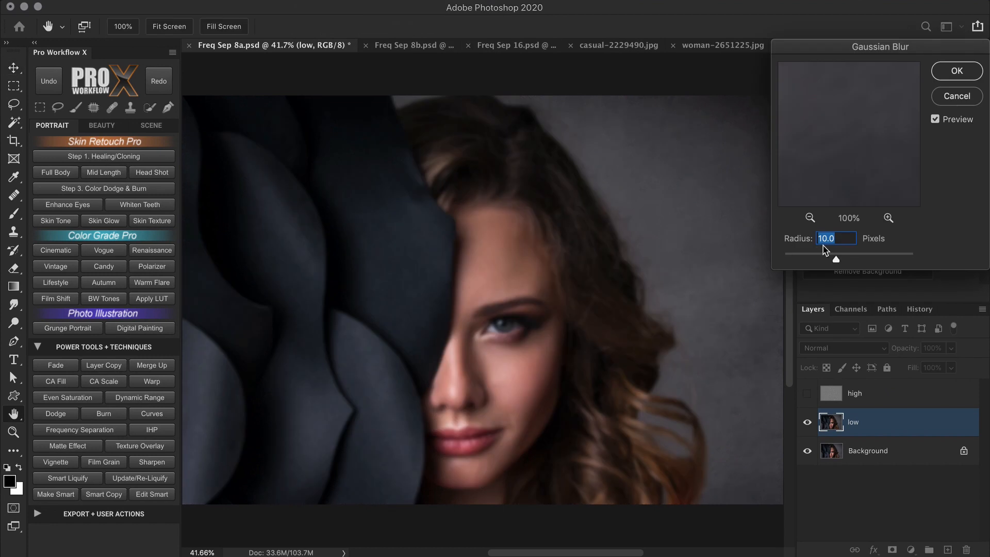
{"action": "left_click", "coordinate": [978, 73]}
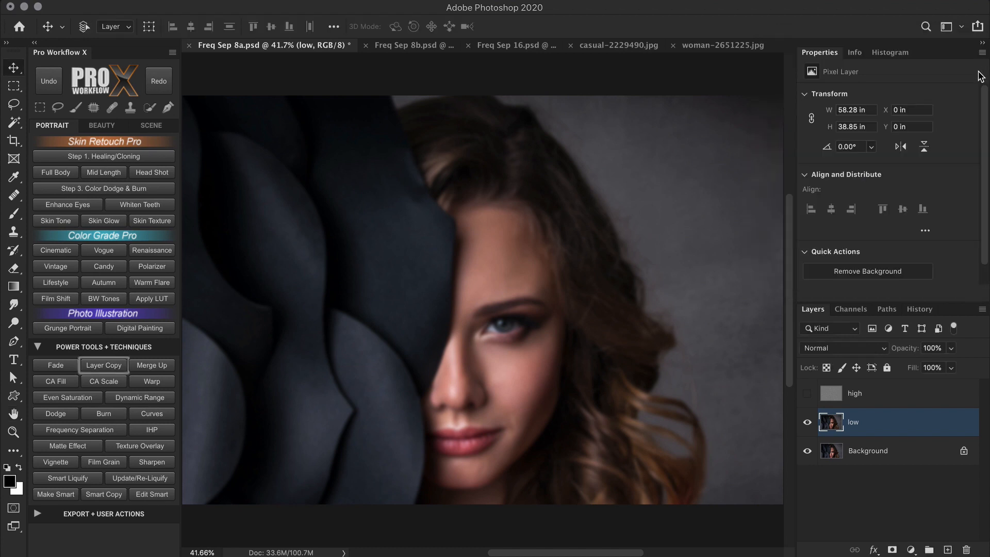
Show the high layer again and set it to Linear Light blending at 50% opacity.
{"action": "left_click", "coordinate": [808, 393]}
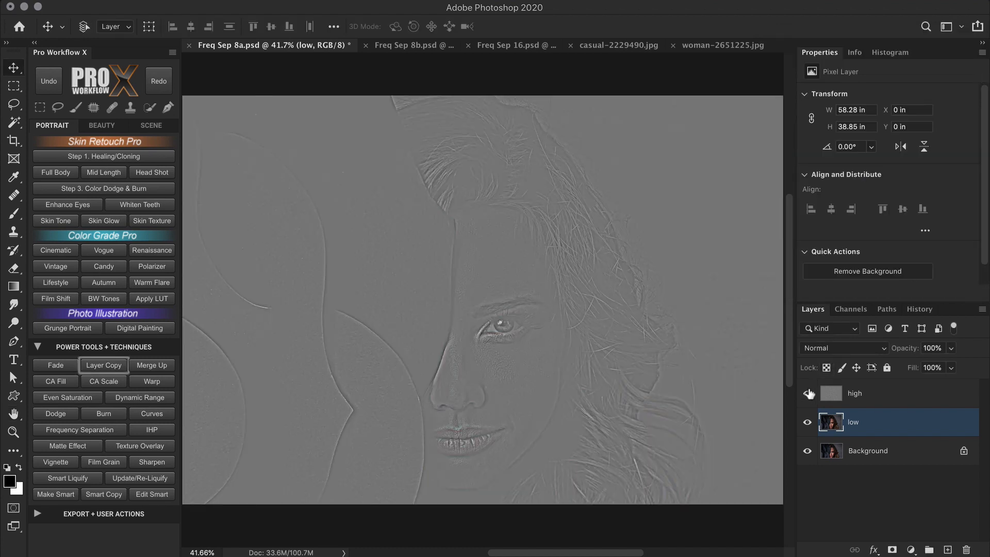
{"action": "left_click", "coordinate": [878, 394]}
{"action": "left_click", "coordinate": [877, 351]}
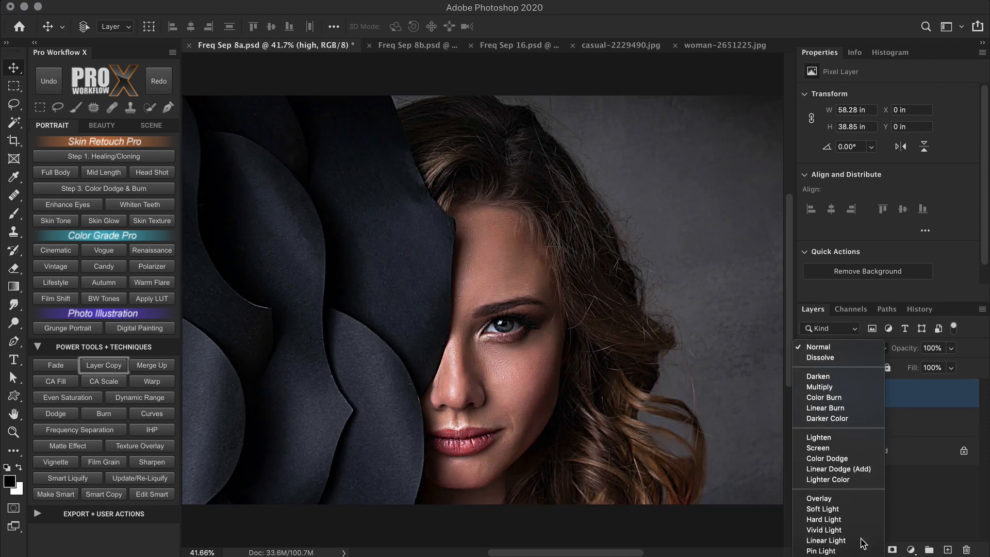
{"action": "left_click", "coordinate": [861, 541]}
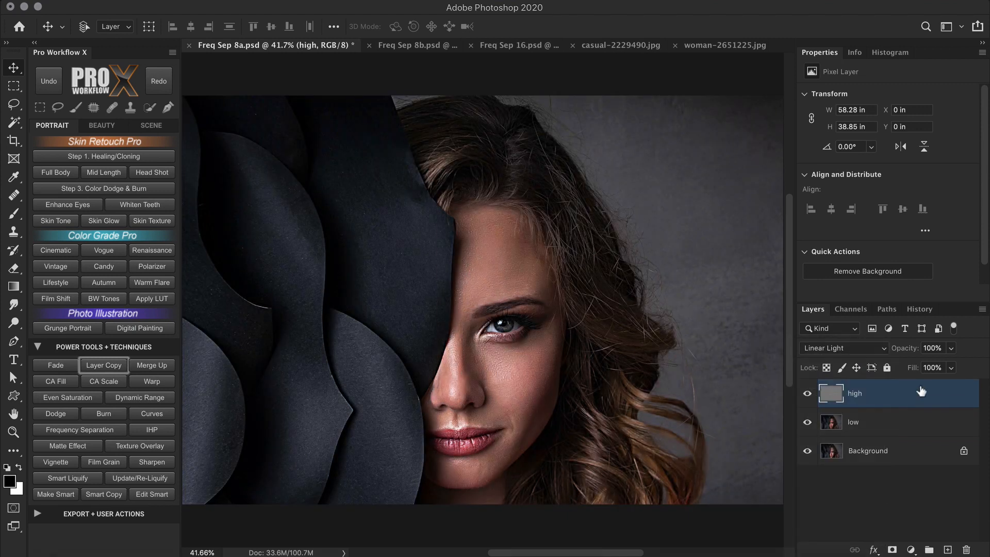
{"action": "left_click", "coordinate": [931, 348]}
{"action": "type", "text": "50"}
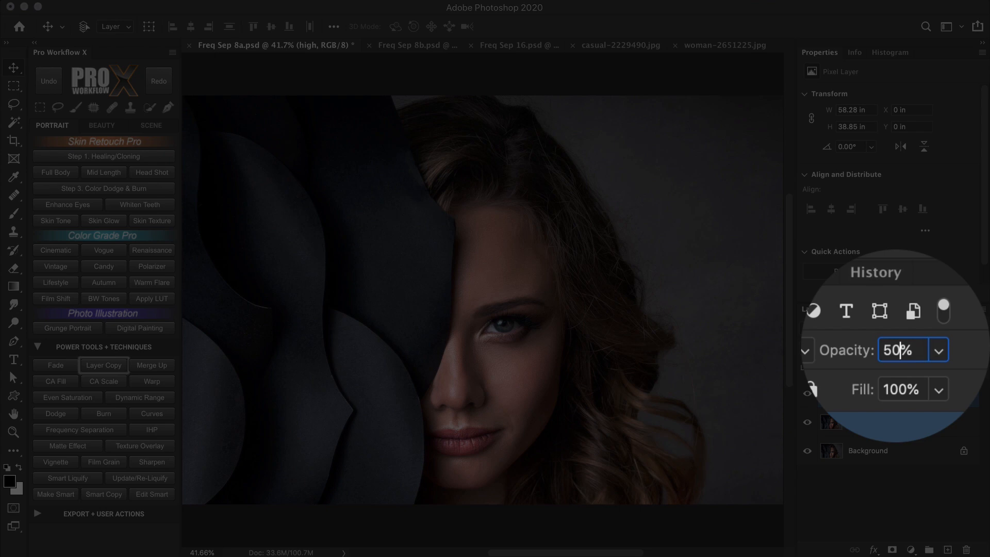
{"action": "key", "text": "Return"}
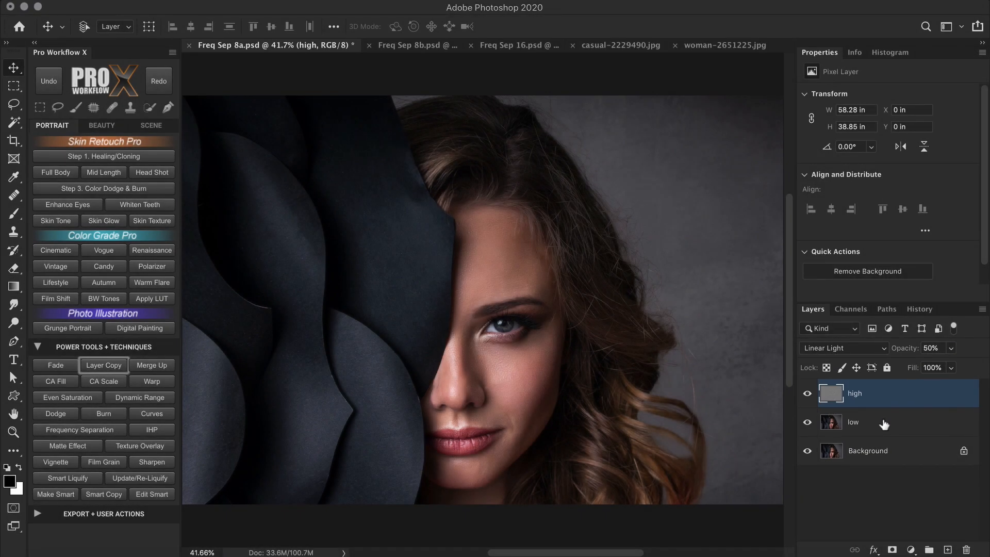
Duplicate the Background layer, move the copy to the top of the stack and set its blend mode to Difference.
{"action": "left_click_drag", "start_coordinate": [918, 455], "coordinate": [947, 545]}
{"action": "left_click_drag", "start_coordinate": [930, 461], "coordinate": [918, 384]}
{"action": "left_click", "coordinate": [871, 348]}
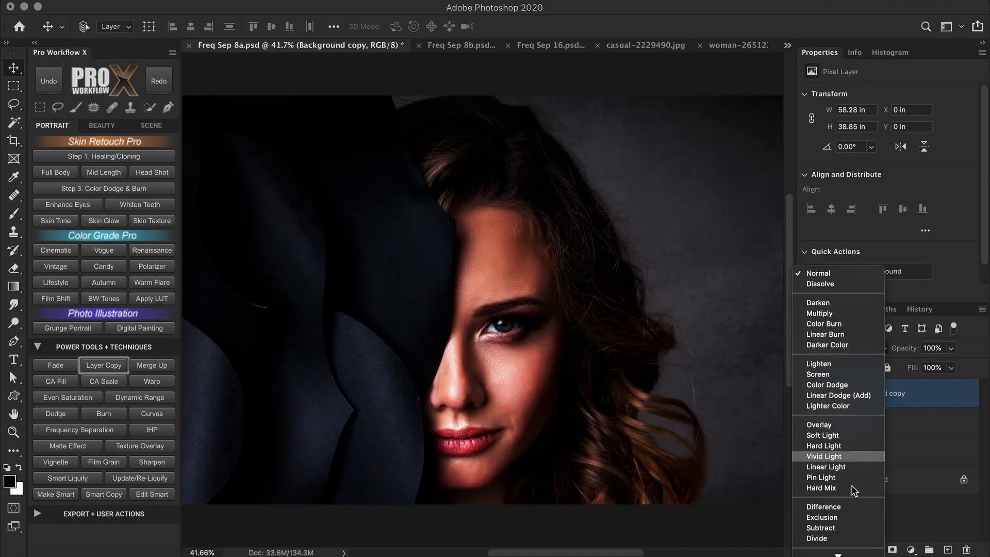
{"action": "left_click", "coordinate": [853, 506]}
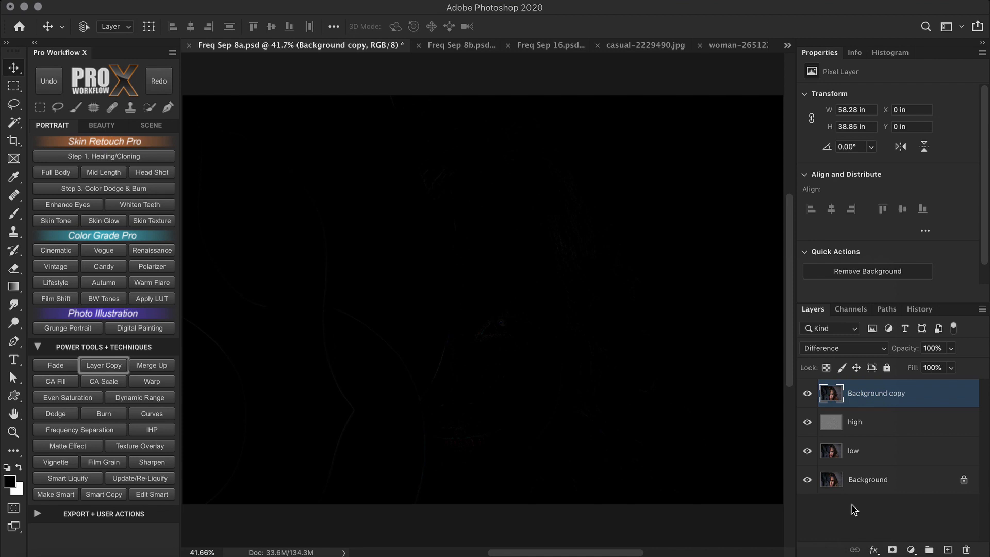
Compare the uncached histogram statistics of the difference with the high and low layers shown and hidden.
{"action": "left_click", "coordinate": [894, 54]}
{"action": "left_click", "coordinate": [975, 71]}
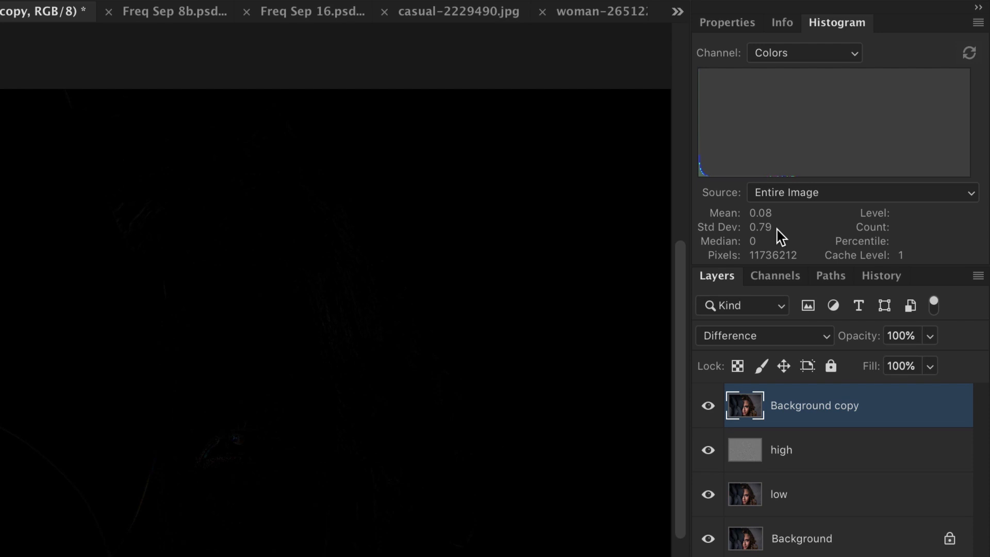
{"action": "left_click", "coordinate": [708, 449]}
{"action": "left_click", "coordinate": [709, 494]}
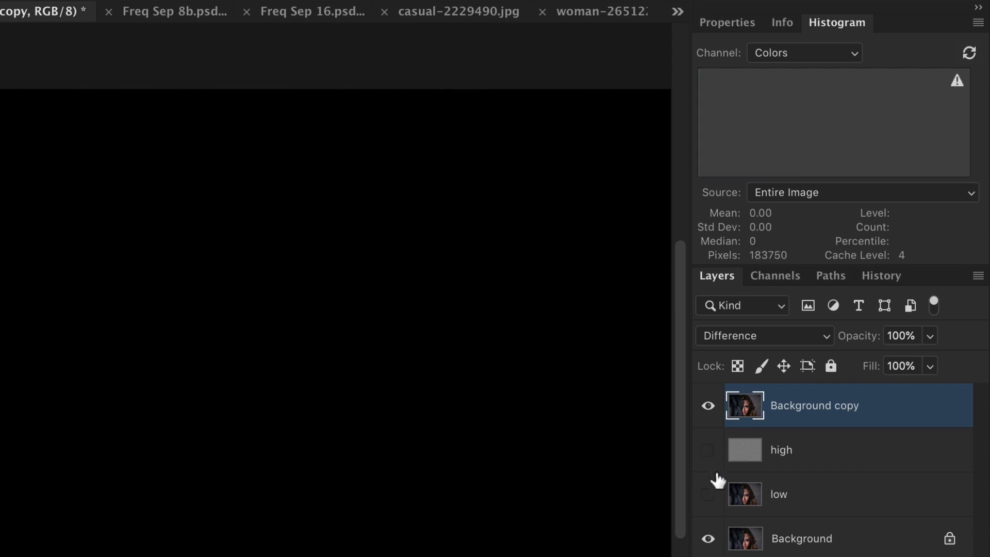
{"action": "left_click", "coordinate": [976, 51]}
{"action": "left_click_drag", "start_coordinate": [707, 450], "coordinate": [708, 494]}
Try the high layer in Overlay mode at 100% opacity and refresh the histogram for the difference.
{"action": "left_click", "coordinate": [799, 449]}
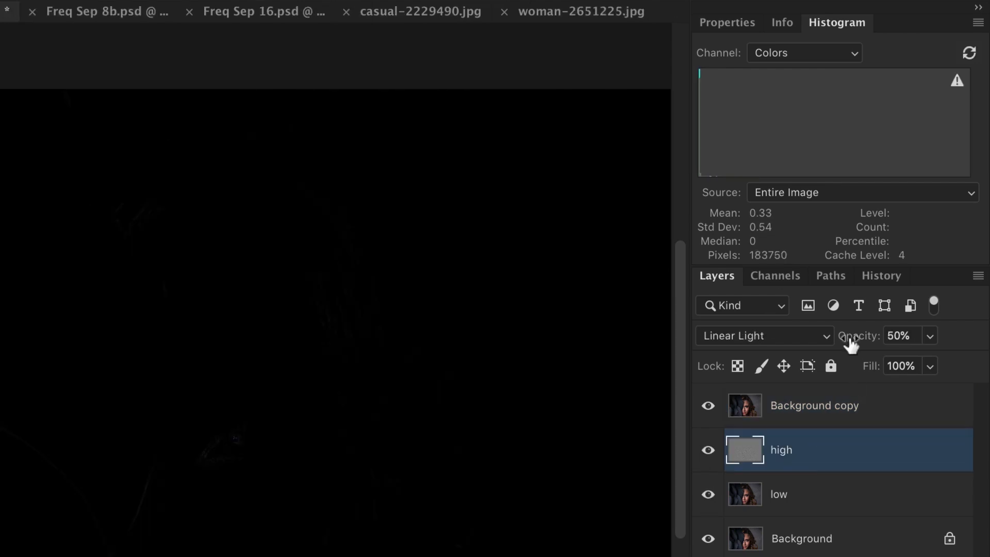
{"action": "left_click_drag", "start_coordinate": [850, 340], "coordinate": [980, 341]}
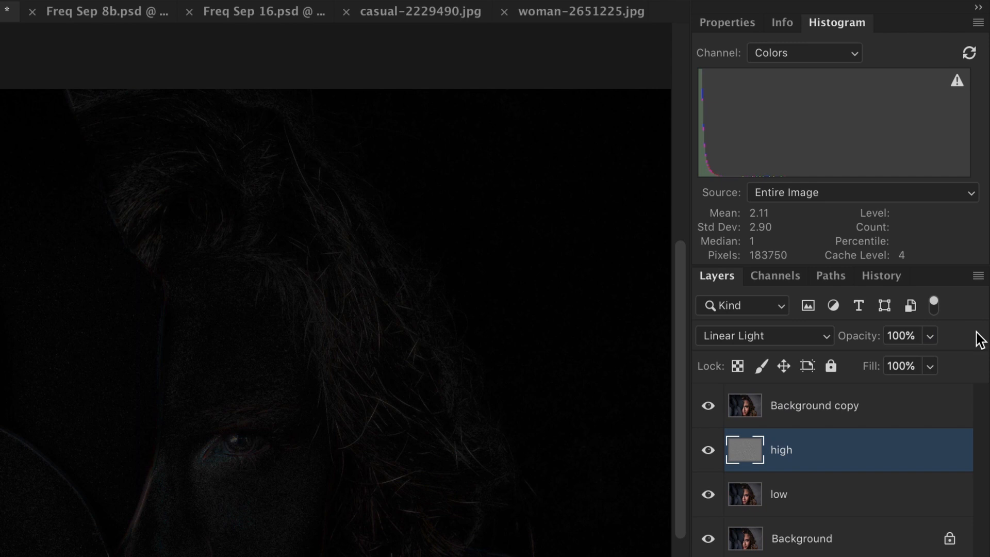
{"action": "left_click", "coordinate": [826, 338]}
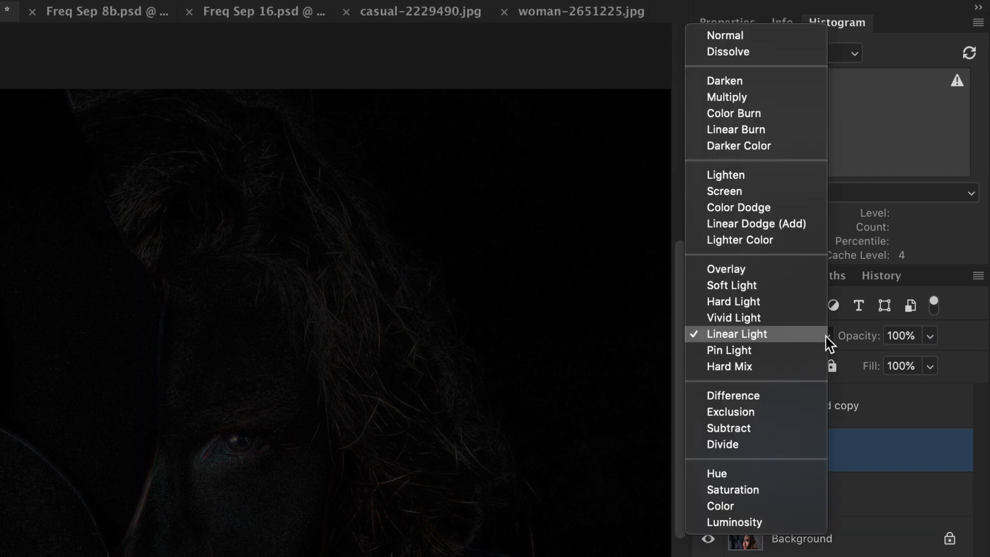
{"action": "left_click", "coordinate": [799, 275]}
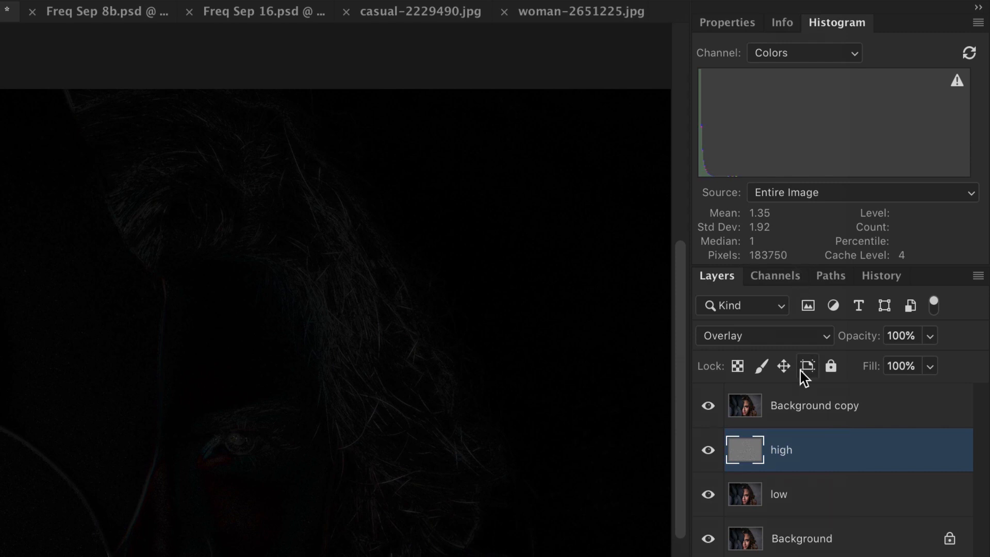
{"action": "left_click", "coordinate": [812, 405]}
{"action": "left_click", "coordinate": [969, 52]}
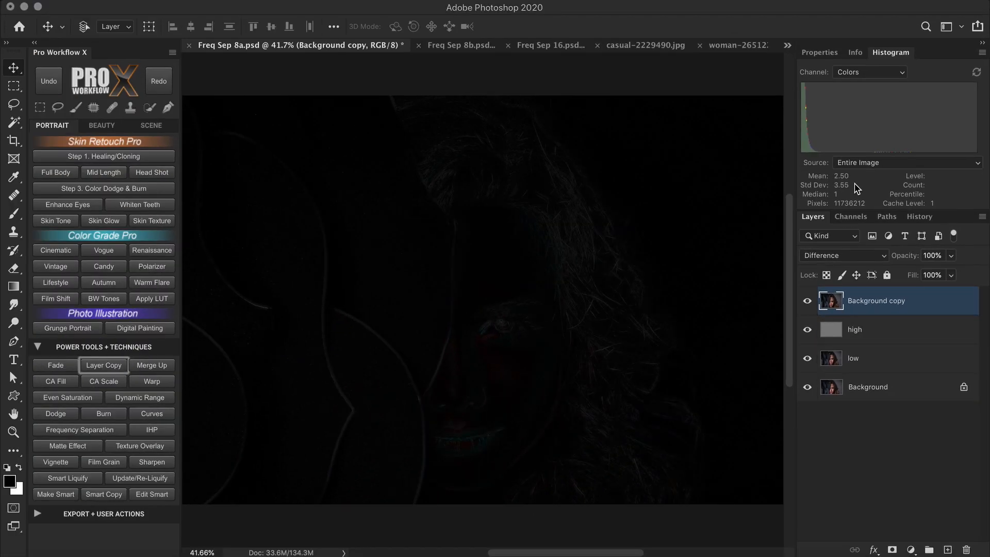
Set the high layer back to Linear Light blending at 50% opacity.
{"action": "left_click", "coordinate": [869, 331]}
{"action": "left_click", "coordinate": [879, 256]}
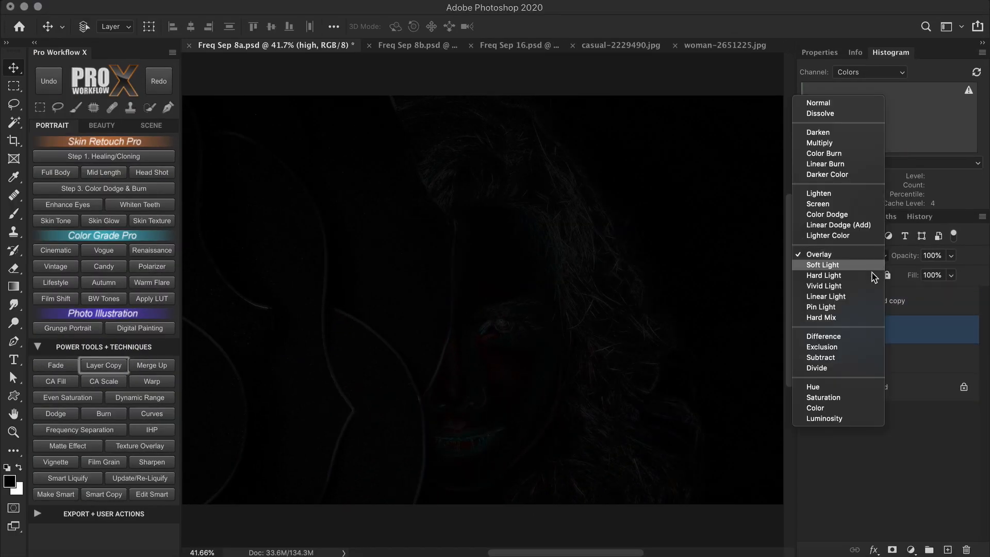
{"action": "left_click", "coordinate": [826, 296]}
{"action": "left_click", "coordinate": [932, 255]}
{"action": "type", "text": "50"}
{"action": "key", "text": "Return"}
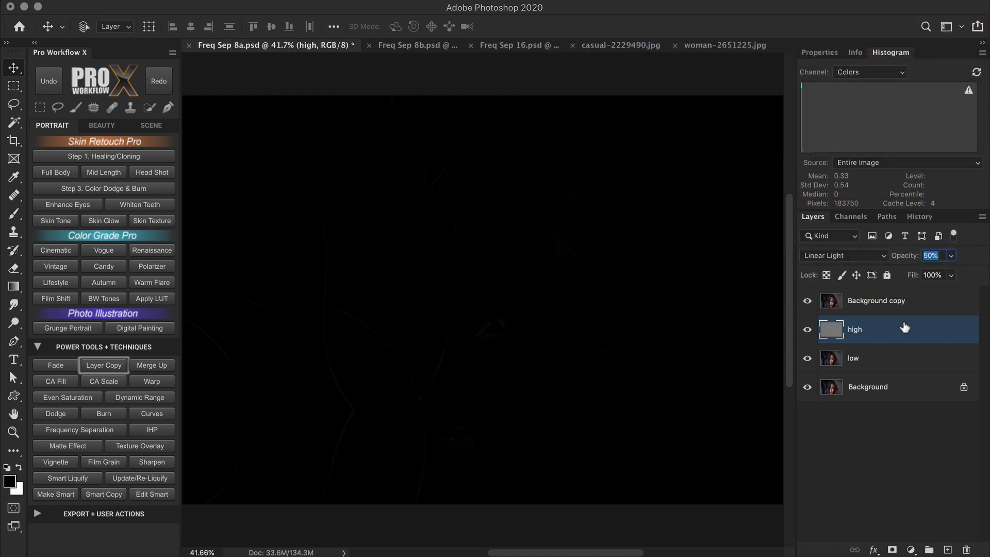
Hide the Background copy and low layers, and invert the high layer.
{"action": "left_click", "coordinate": [807, 302]}
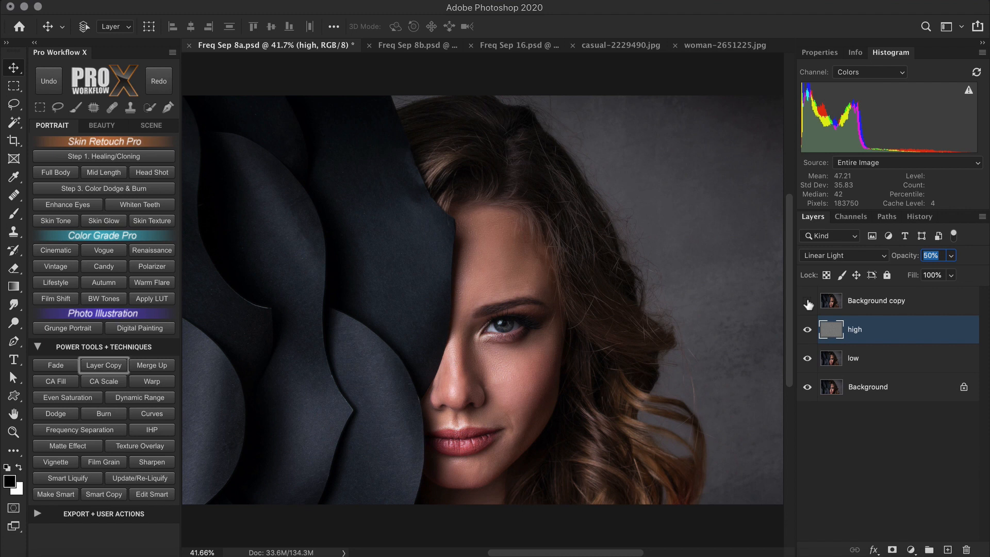
{"action": "left_click", "coordinate": [807, 360]}
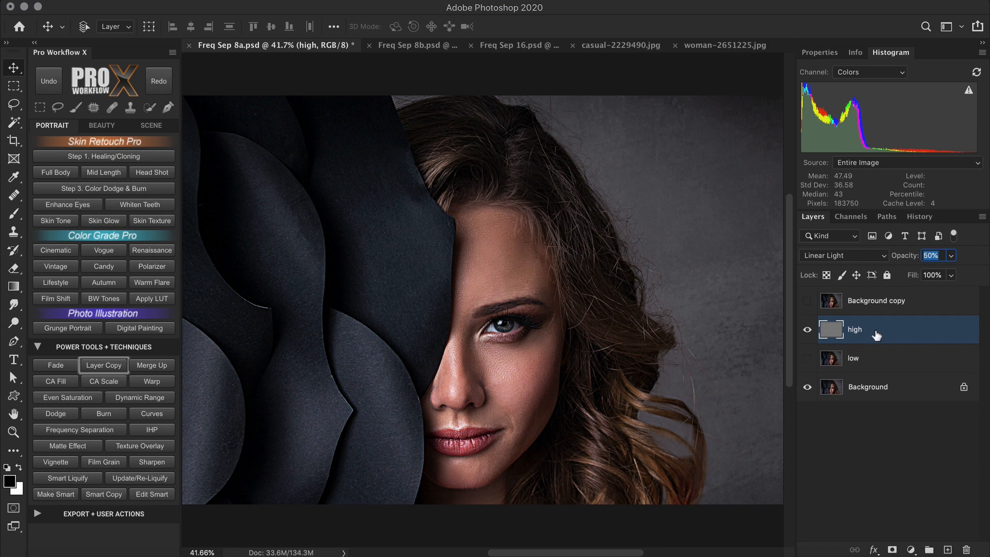
{"action": "key", "text": "super+i"}
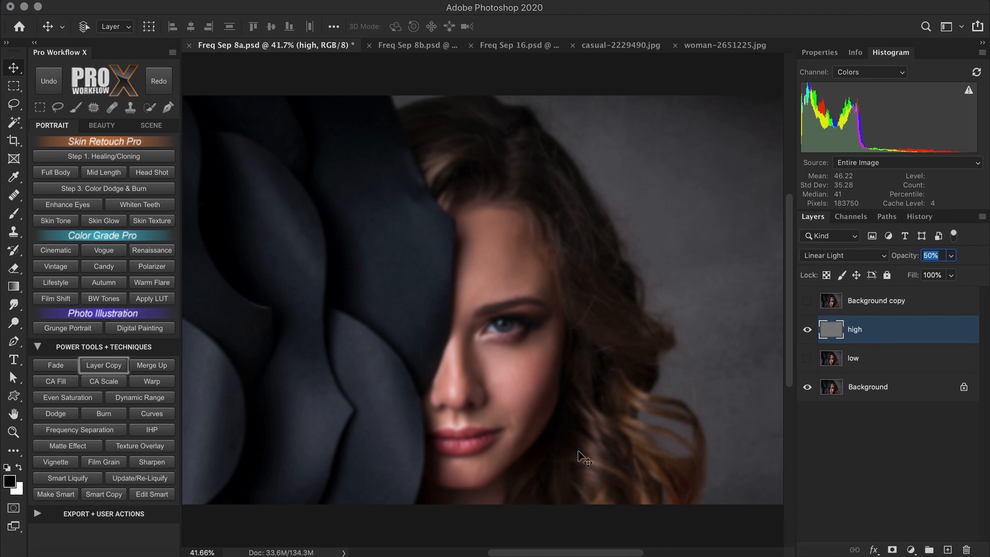
Apply a Gaussian Blur with a radius below 10 pixels to the inverted high layer, judging the skin around the mouth.
{"action": "left_click_drag", "start_coordinate": [477, 456], "coordinate": [559, 396]}
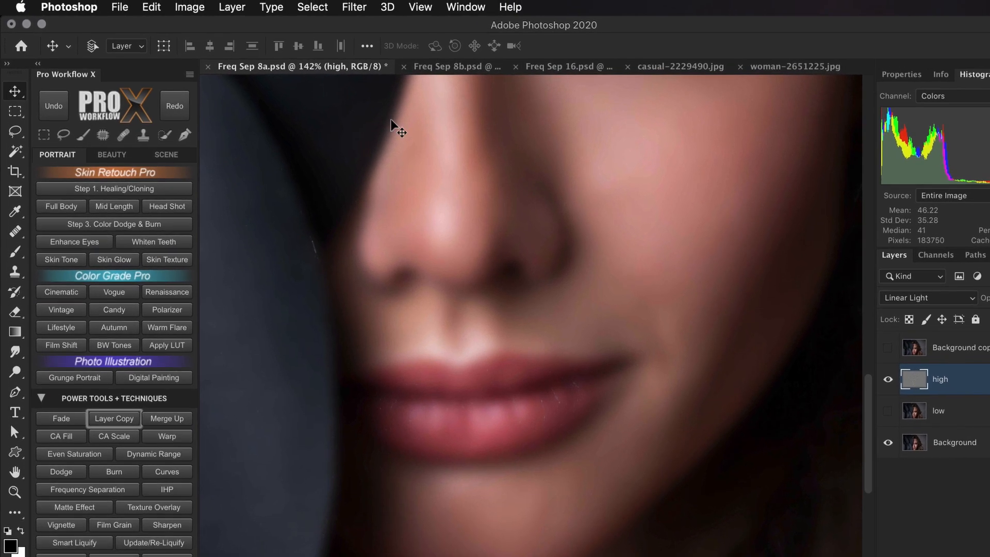
{"action": "left_click", "coordinate": [323, 6]}
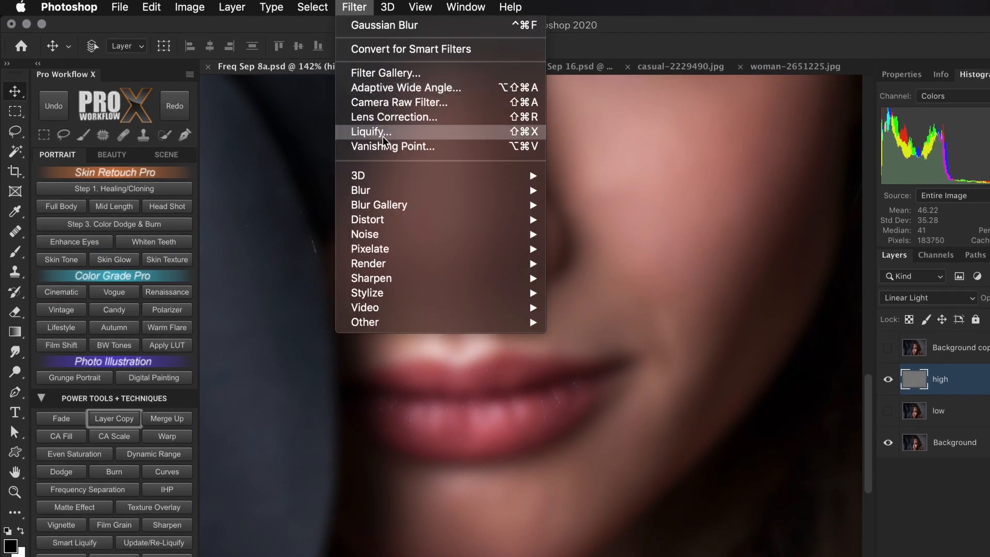
{"action": "mouse_move", "coordinate": [384, 190]}
{"action": "left_click", "coordinate": [628, 247]}
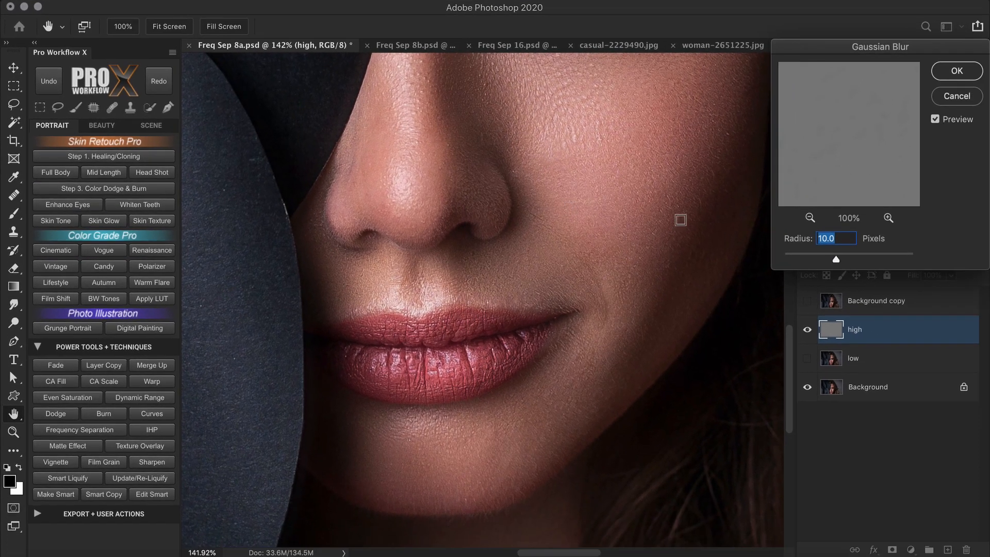
{"action": "mouse_move", "coordinate": [835, 259]}
{"action": "left_mouse_down"}
{"action": "mouse_move", "coordinate": [806, 261]}
{"action": "mouse_move", "coordinate": [825, 261]}
{"action": "left_mouse_up"}
{"action": "left_click", "coordinate": [941, 76]}
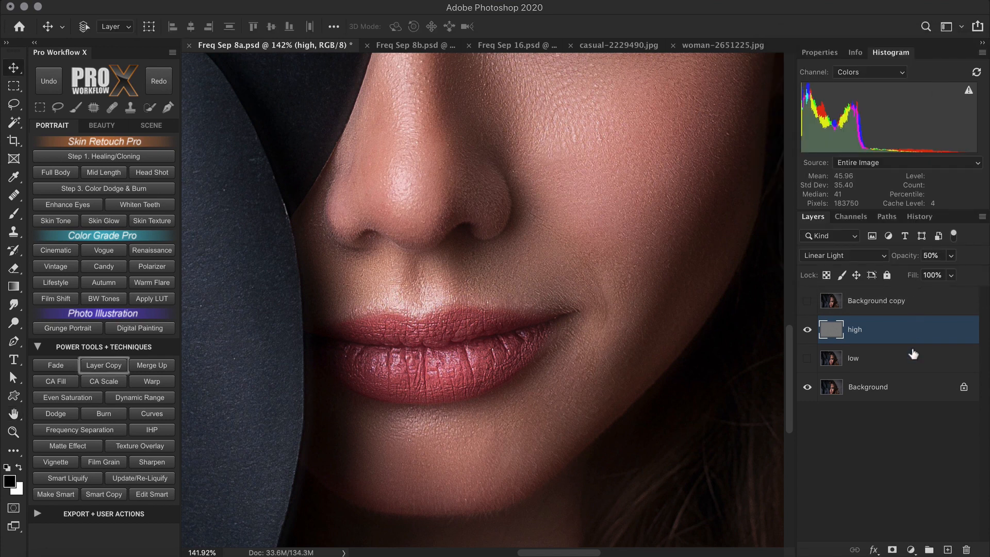
Add a black mask to the inverted high layer and paint white with the Brush on the skin around the mouth.
{"action": "left_click", "coordinate": [892, 550], "text": "alt"}
{"action": "key", "text": "b"}
{"action": "key", "text": "x"}
{"action": "left_click_drag", "start_coordinate": [504, 371], "coordinate": [465, 356]}
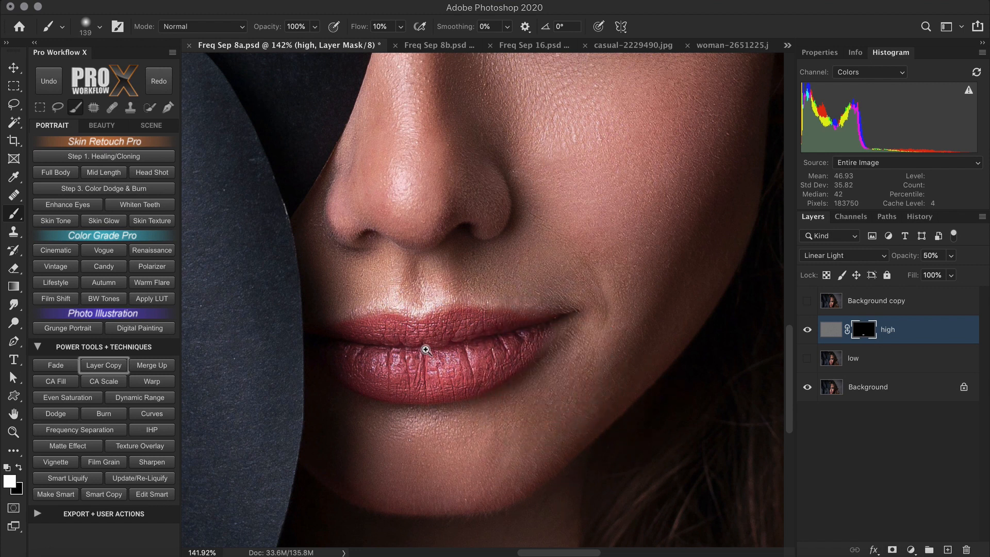
Set the high layer's opacity to 79% and toggle its visibility to compare the smoothed skin with the original.
{"action": "scroll", "coordinate": [392, 344], "scroll_direction": "down", "scroll_amount": 3}
{"action": "left_click", "coordinate": [805, 329]}
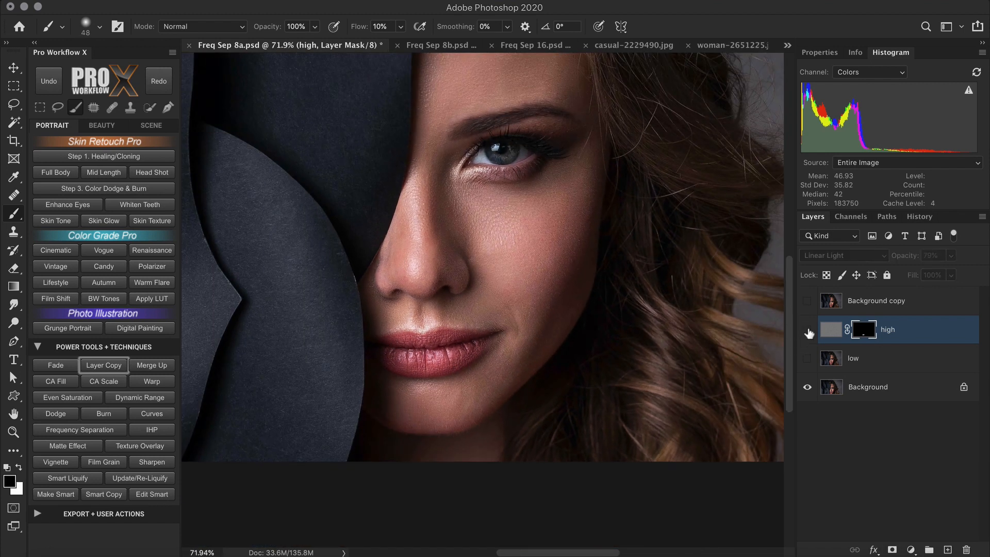
{"action": "left_click", "coordinate": [808, 330]}
{"action": "left_click", "coordinate": [808, 330]}
{"action": "left_click", "coordinate": [808, 331]}
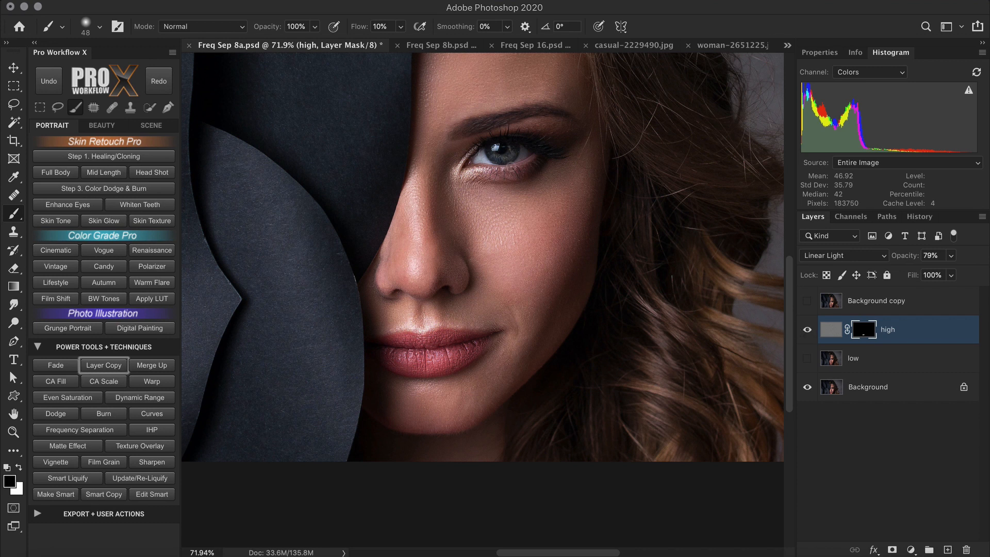
Switch to Freq Sep 8b.psd and create two copies of the portrait above the Background layer.
{"action": "left_click", "coordinate": [443, 45]}
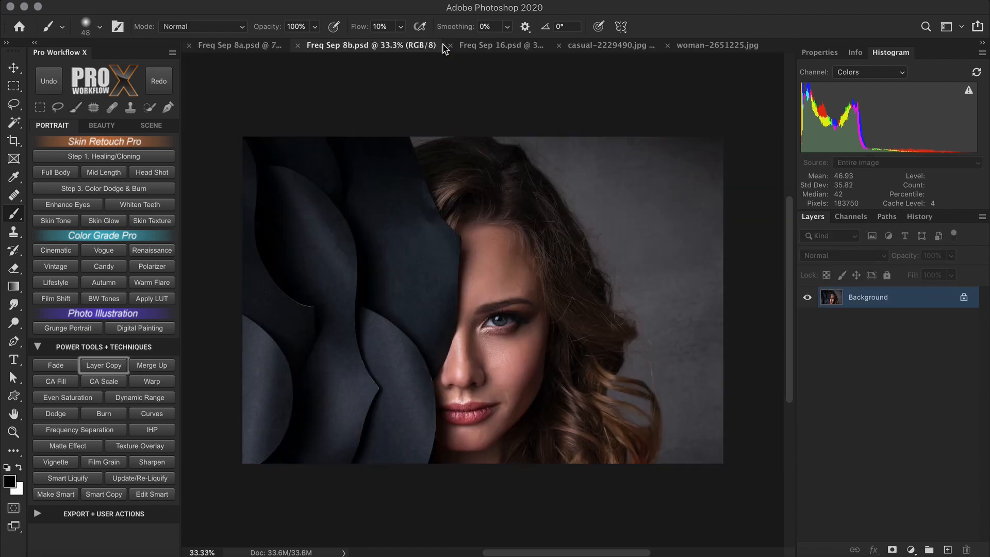
{"action": "key", "text": "v"}
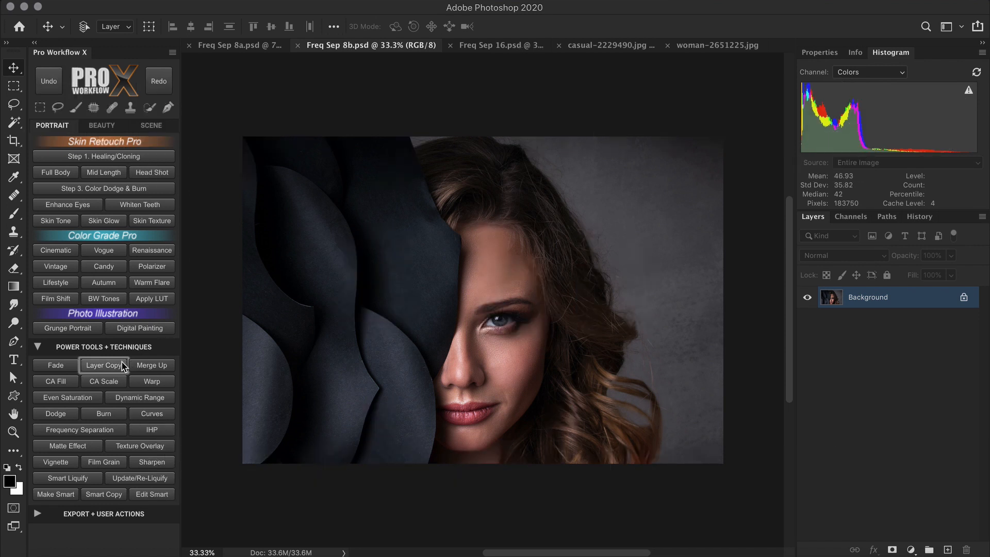
{"action": "left_click", "coordinate": [124, 366]}
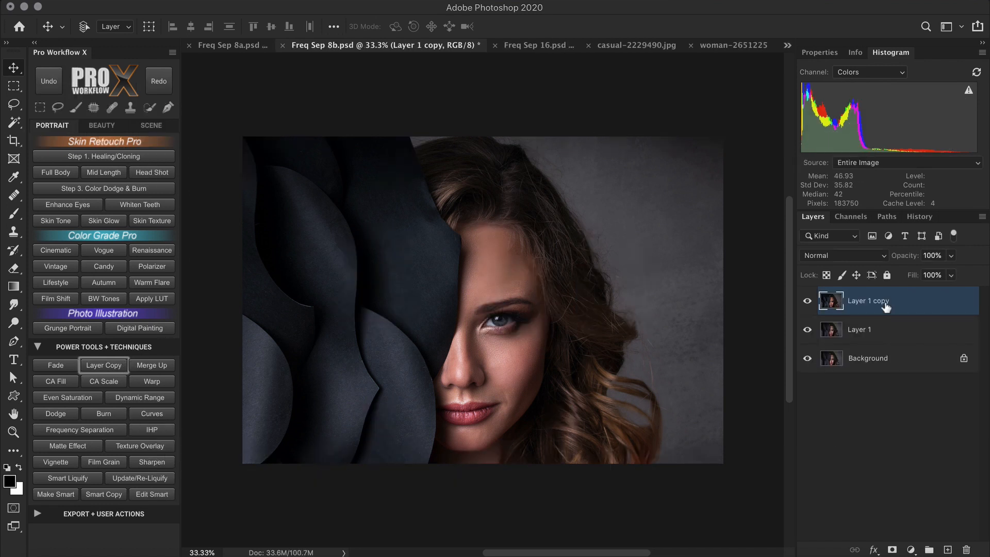
Rename the upper copy as high and the lower copy as low.
{"action": "double_click", "coordinate": [880, 302]}
{"action": "type", "text": "high"}
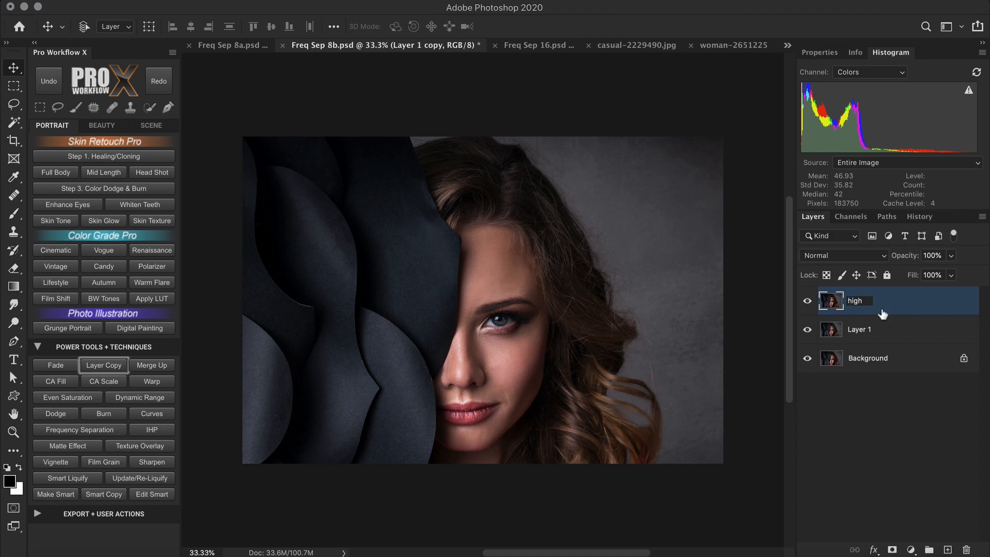
{"action": "double_click", "coordinate": [859, 331]}
{"action": "type", "text": "low"}
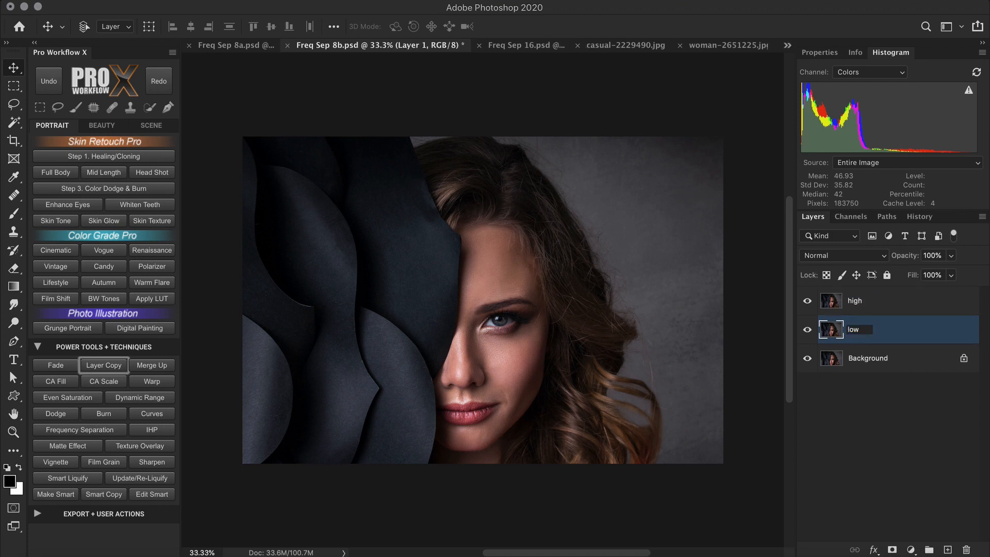
{"action": "key", "text": "Return"}
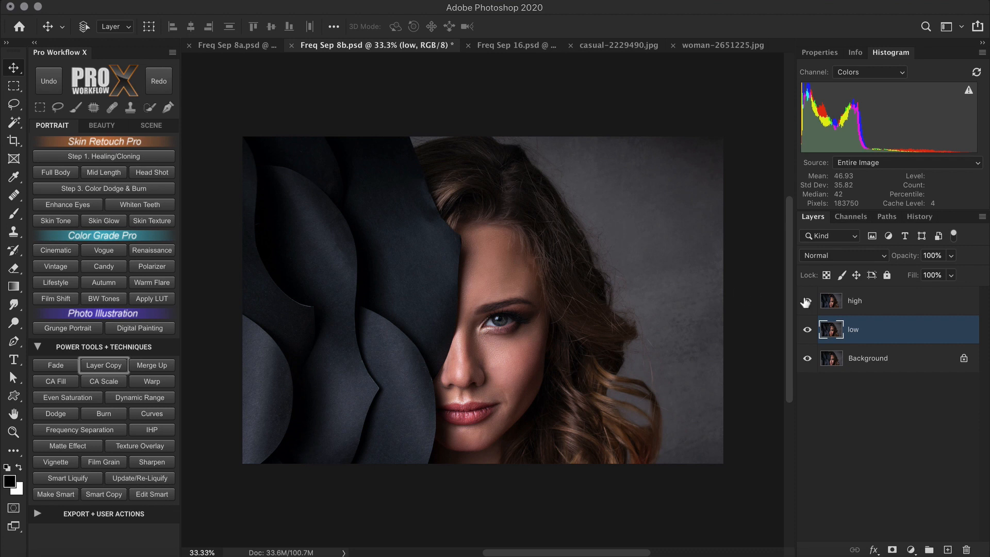
Hide the high layer and apply a Gaussian Blur to the low layer, raising the radius to soften the skin texture.
{"action": "left_click", "coordinate": [806, 301]}
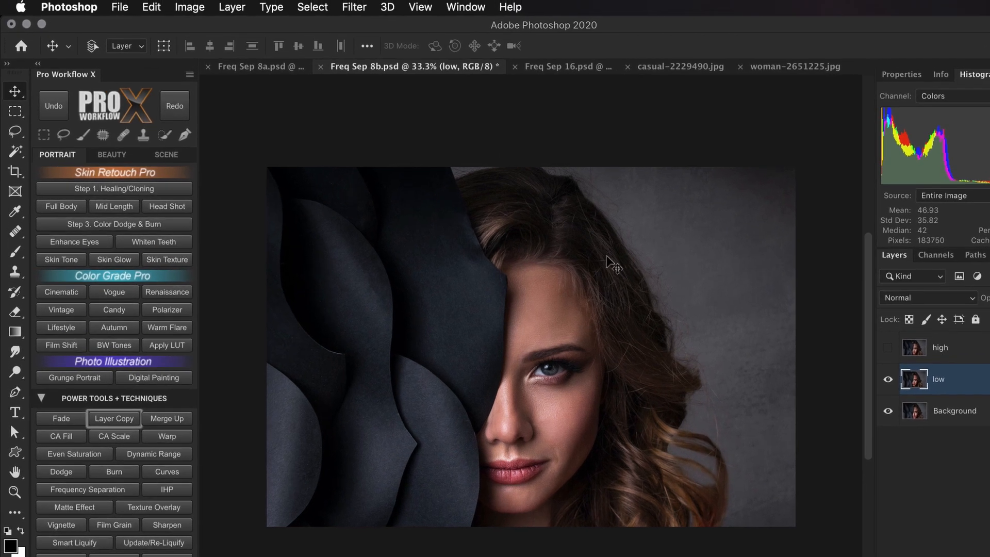
{"action": "left_click", "coordinate": [354, 8]}
{"action": "mouse_move", "coordinate": [409, 192]}
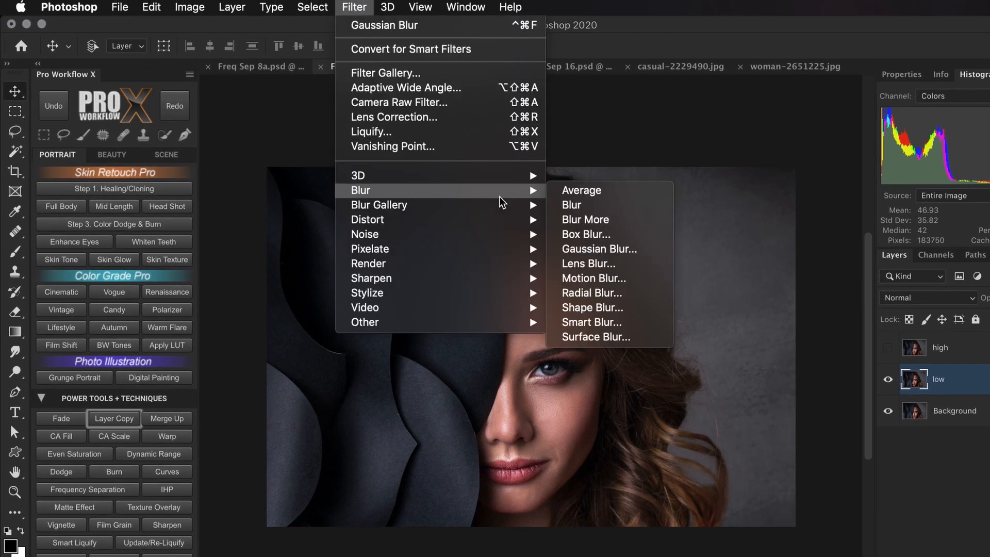
{"action": "left_click", "coordinate": [639, 249]}
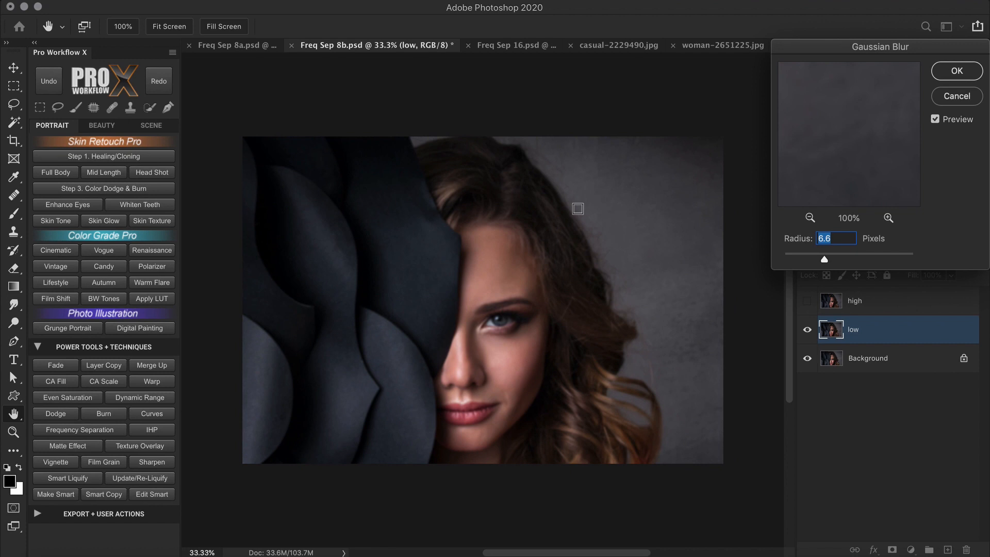
{"action": "left_click", "coordinate": [544, 282]}
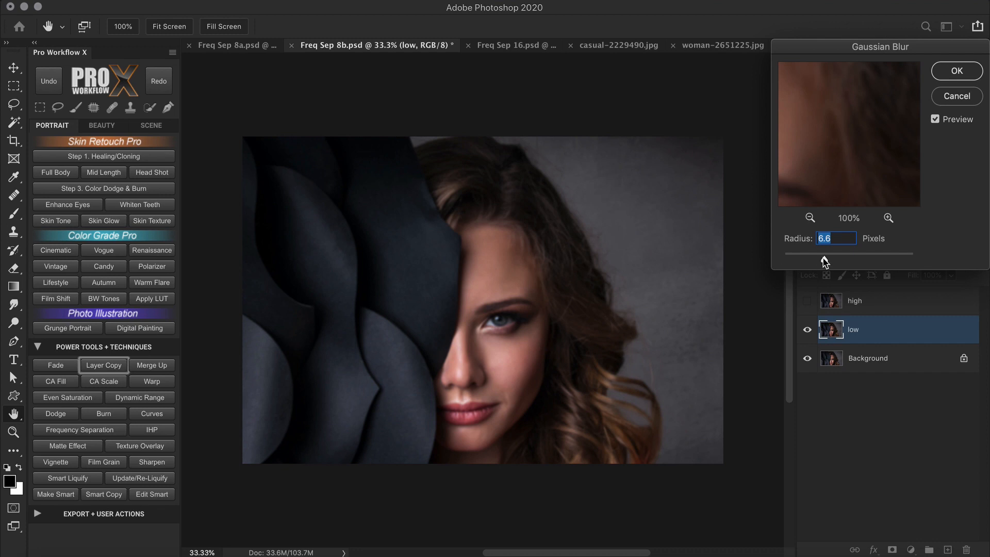
{"action": "left_click_drag", "start_coordinate": [824, 260], "coordinate": [837, 262]}
{"action": "left_click", "coordinate": [951, 77]}
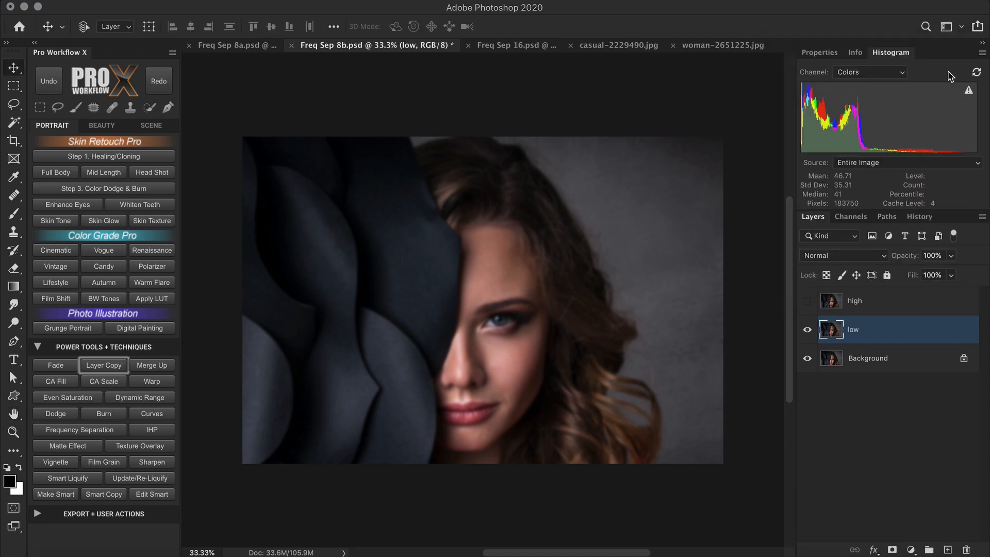
Show the high layer and start Apply Image on it, using the low layer of Freq Sep 8b.psd as source.
{"action": "left_click", "coordinate": [887, 302]}
{"action": "left_click", "coordinate": [808, 301]}
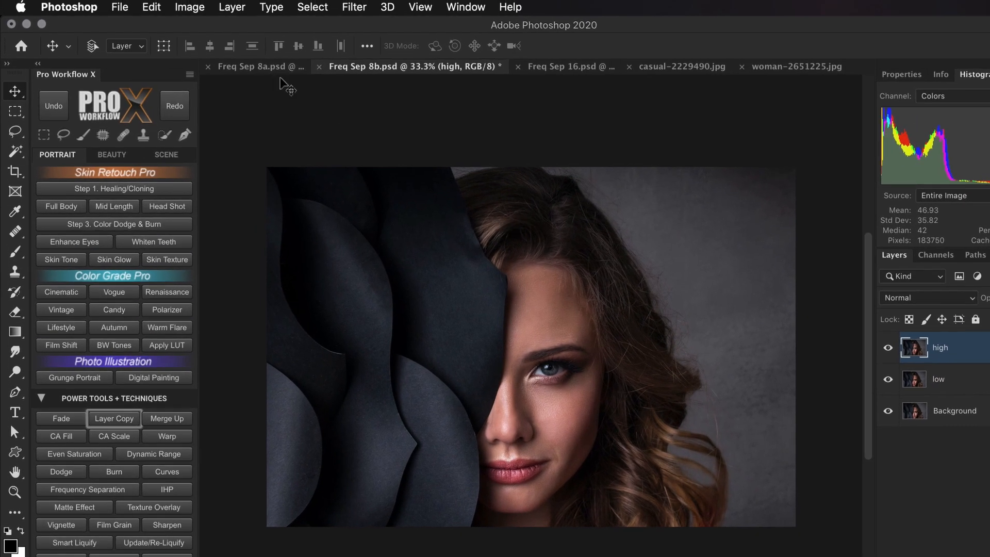
{"action": "left_click", "coordinate": [189, 7]}
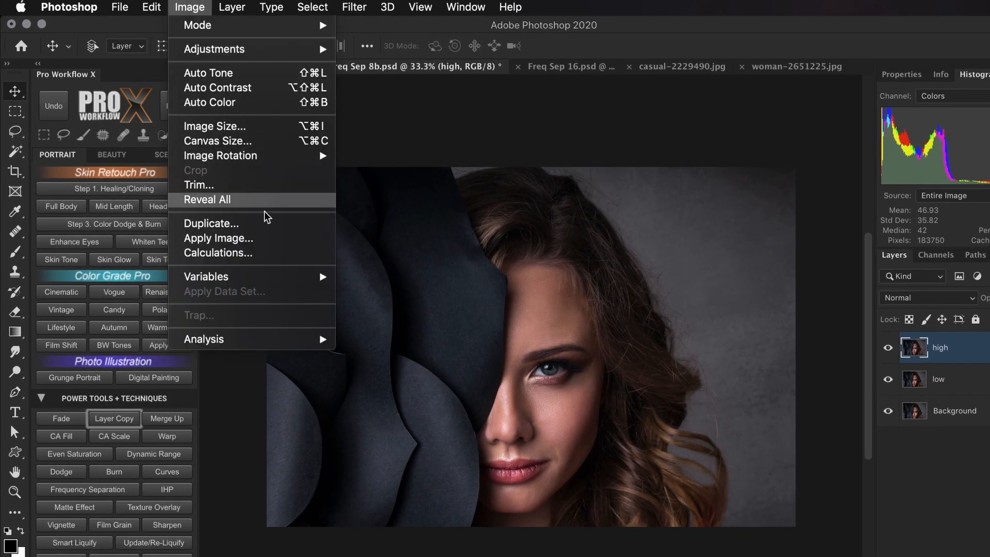
{"action": "left_click", "coordinate": [274, 240]}
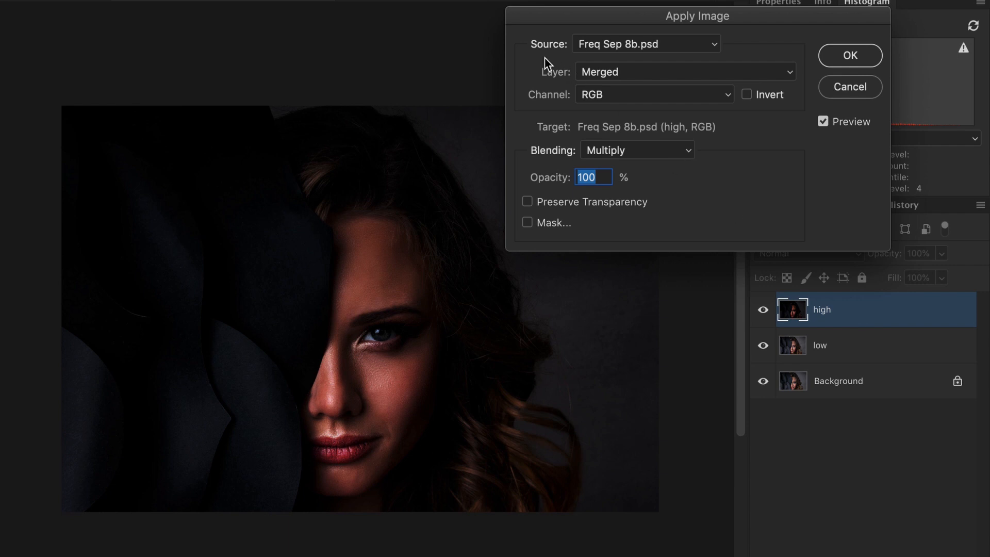
{"action": "left_click", "coordinate": [715, 45]}
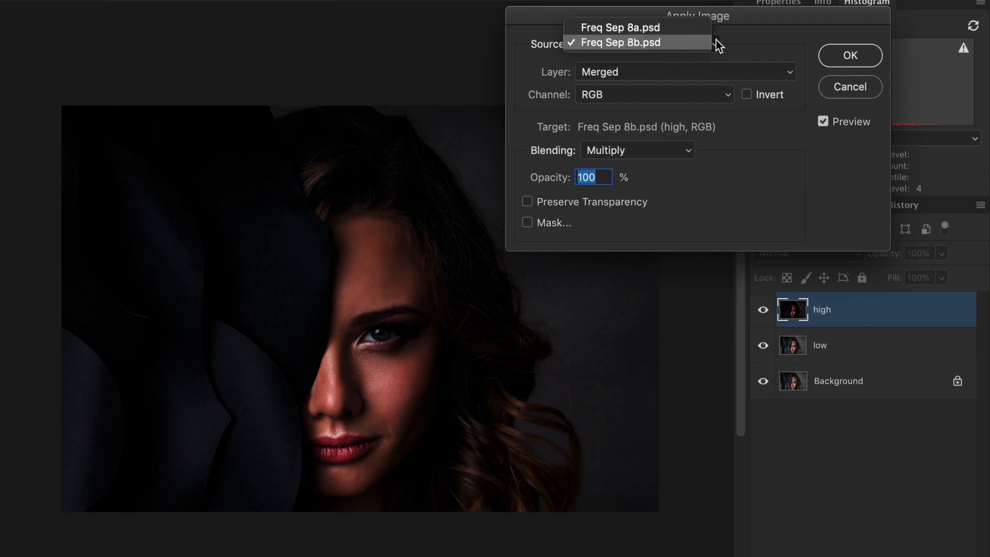
{"action": "left_click", "coordinate": [789, 71]}
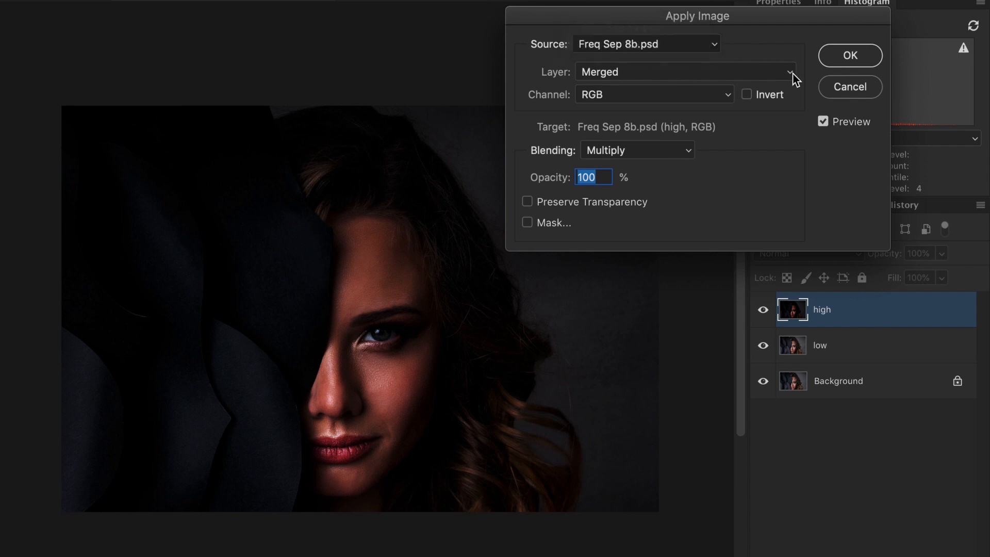
{"action": "left_click", "coordinate": [788, 70]}
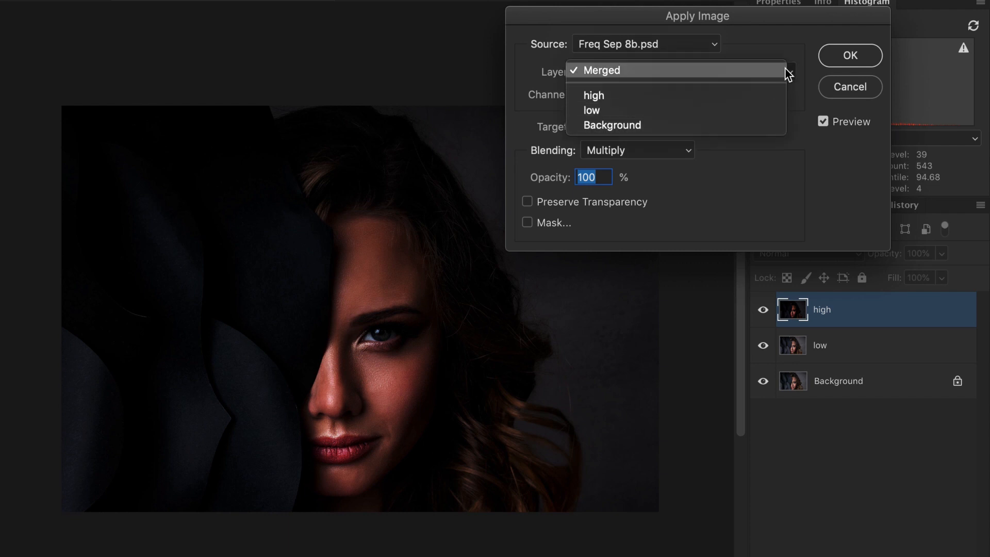
{"action": "left_click", "coordinate": [788, 72]}
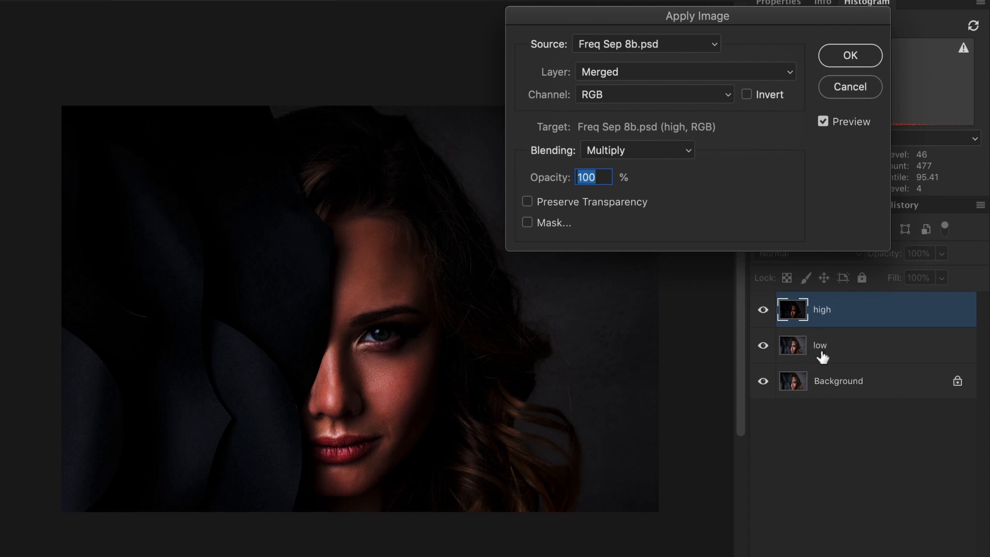
{"action": "left_click", "coordinate": [648, 72]}
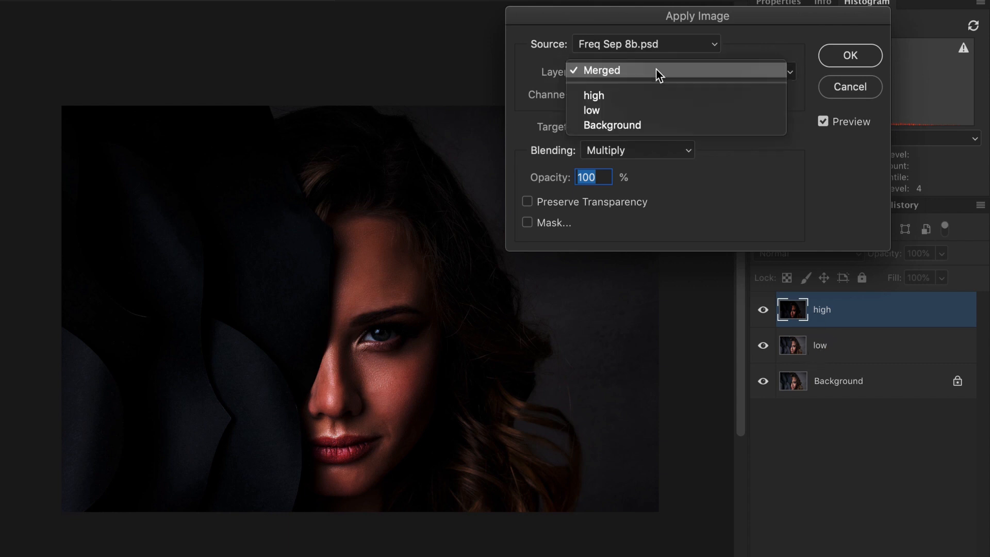
{"action": "left_click", "coordinate": [656, 108]}
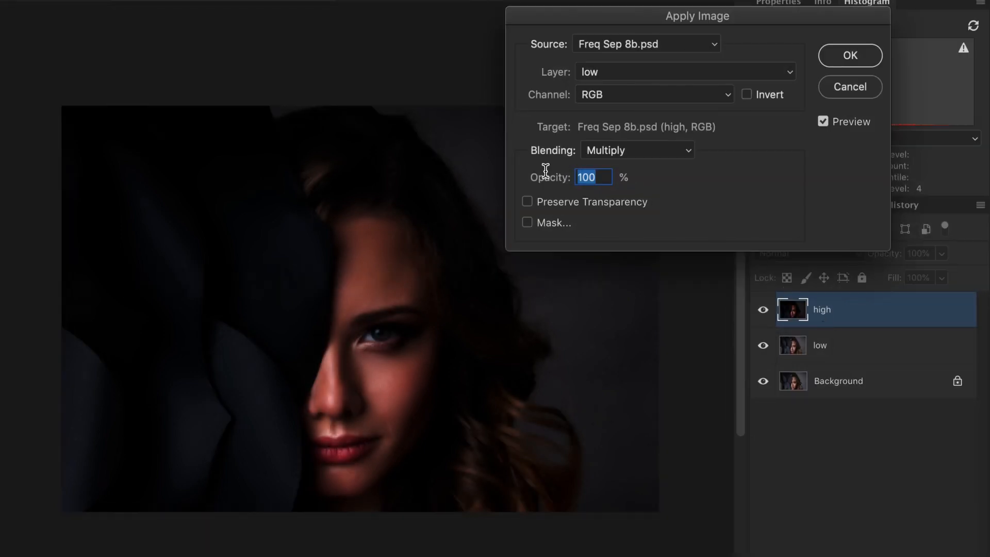
Set the blending of the Apply Image operation to Subtract.
{"action": "left_click", "coordinate": [674, 153]}
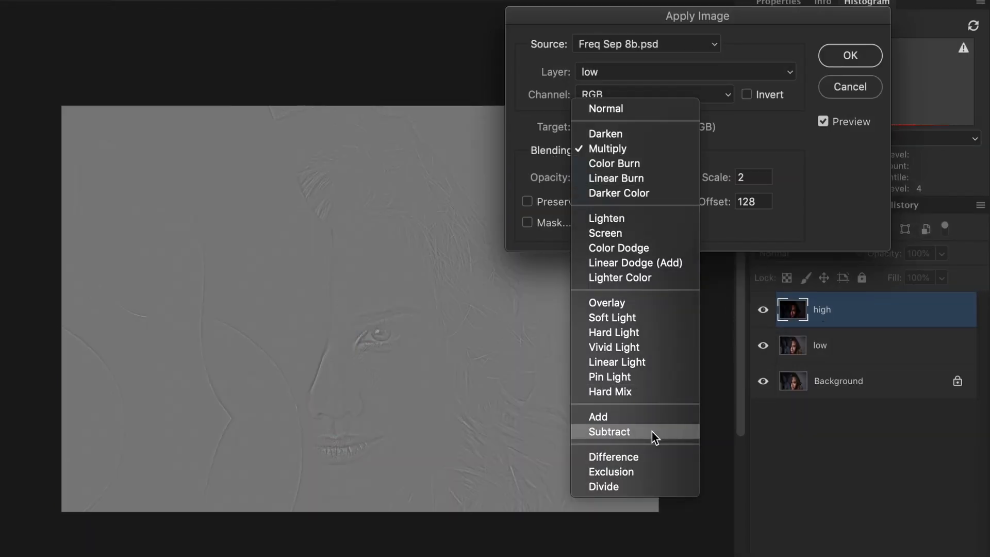
{"action": "left_click", "coordinate": [652, 431]}
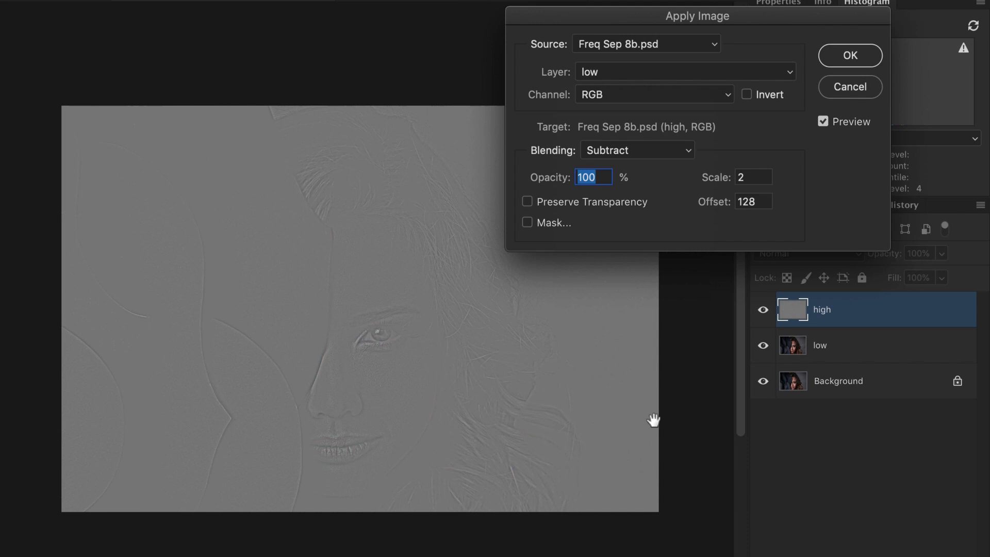
{"action": "left_click", "coordinate": [685, 150]}
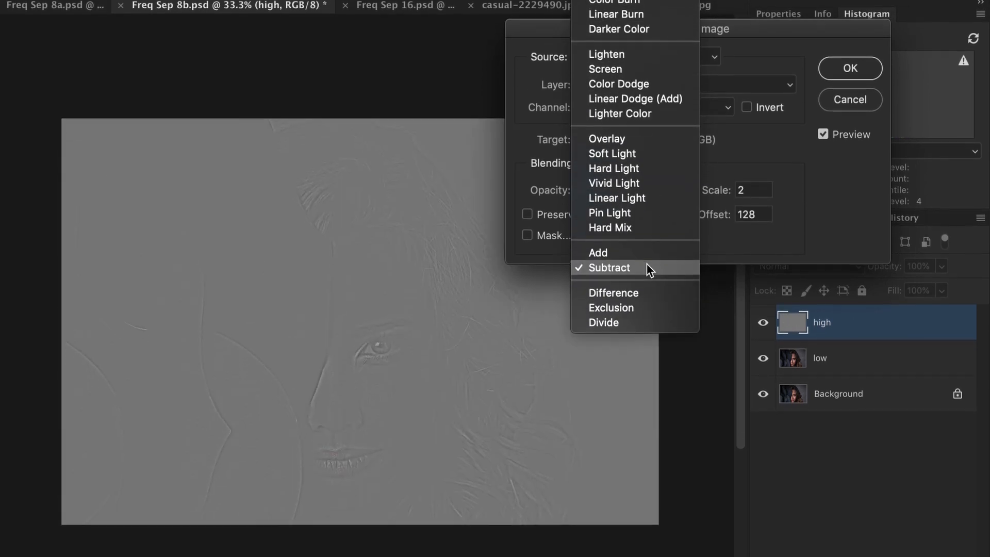
{"action": "left_click", "coordinate": [649, 313]}
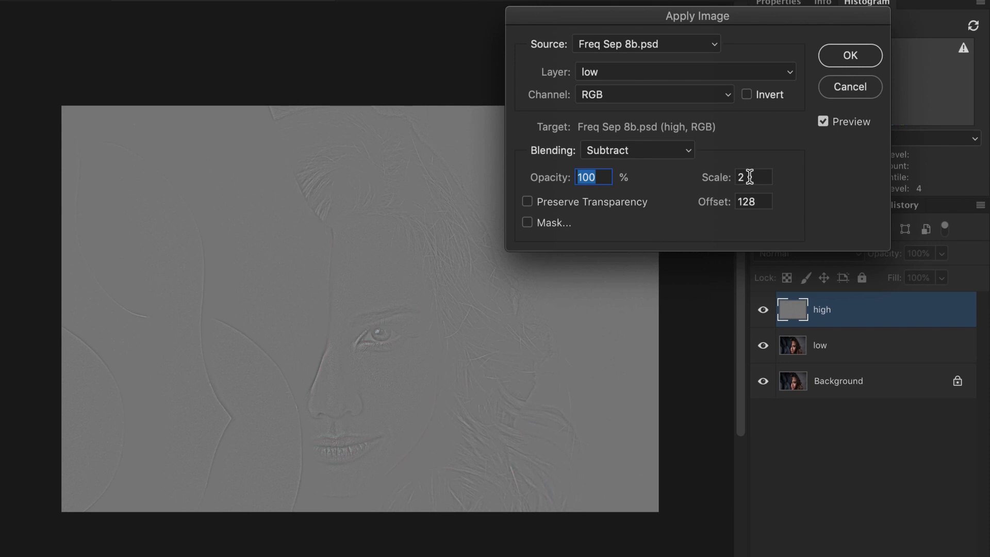
Try a scale of 1 for the subtraction and set it back to 2.
{"action": "left_click_drag", "start_coordinate": [749, 177], "coordinate": [726, 176]}
{"action": "type", "text": "1"}
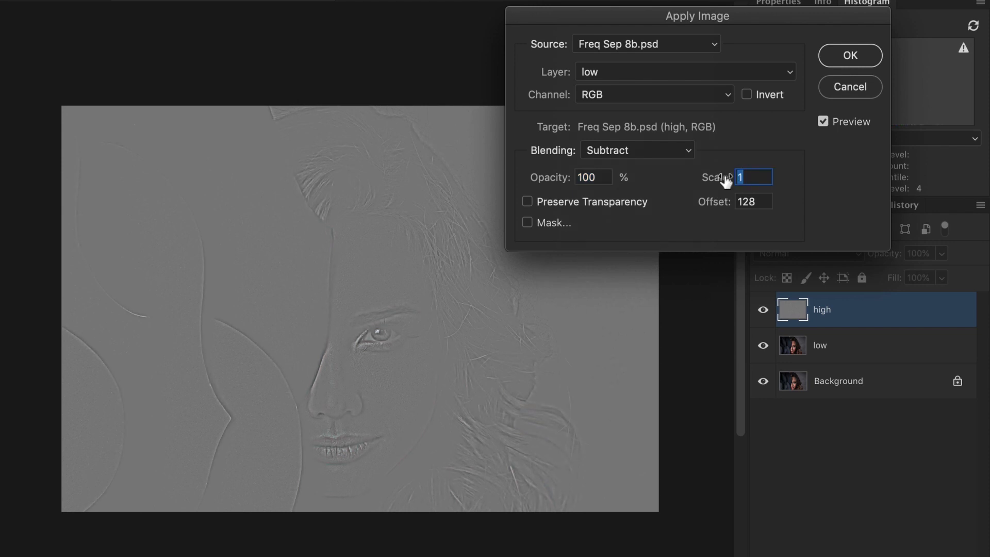
{"action": "type", "text": "2"}
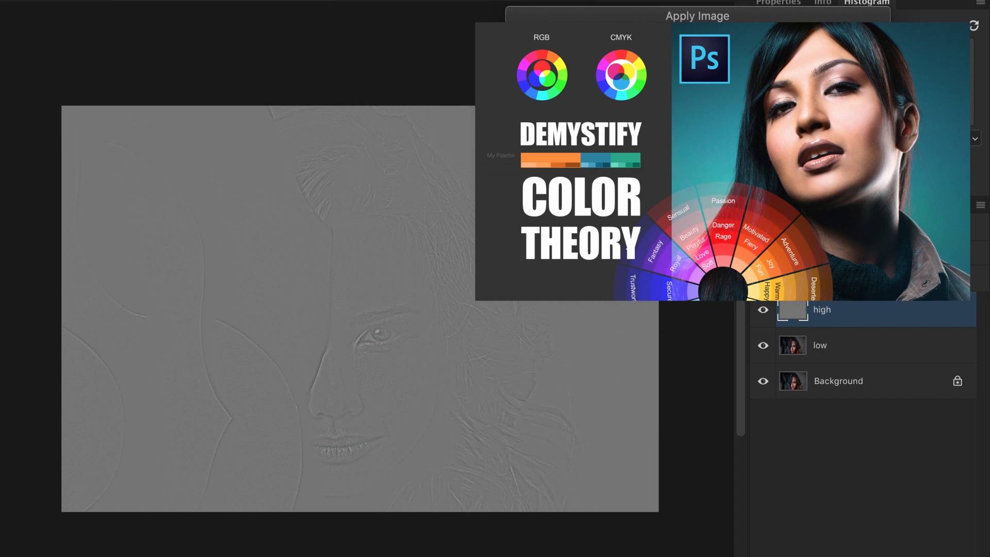
Try offsets of 0 and 255 for the subtraction and set the offset back to 128.
{"action": "key", "text": "Tab"}
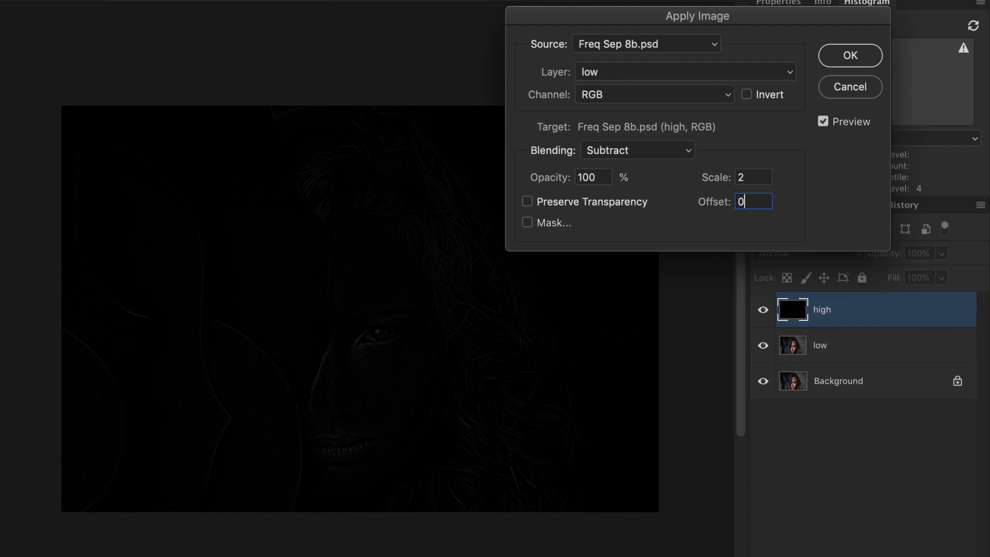
{"action": "key", "text": "BackSpace"}
{"action": "type", "text": "255"}
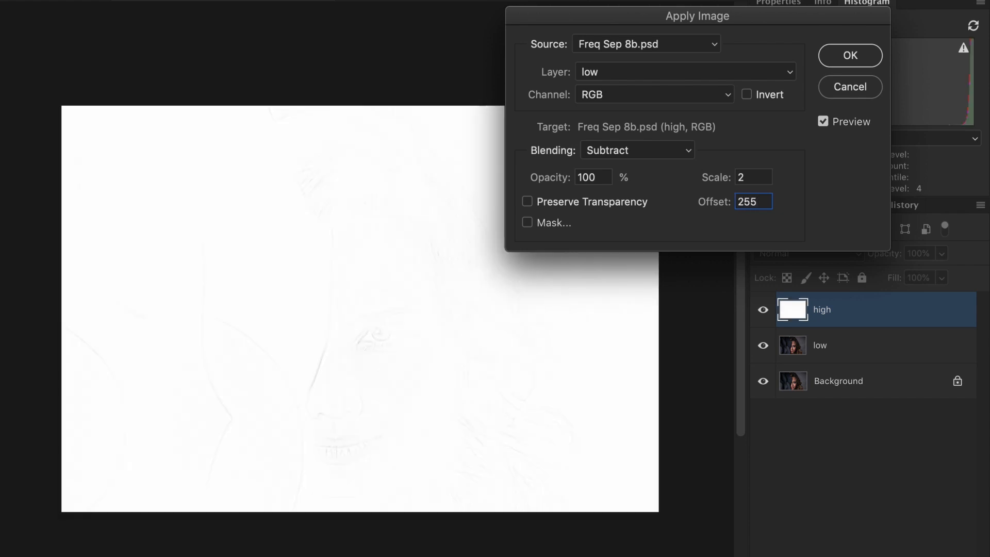
{"action": "double_click", "coordinate": [756, 201]}
{"action": "type", "text": "128"}
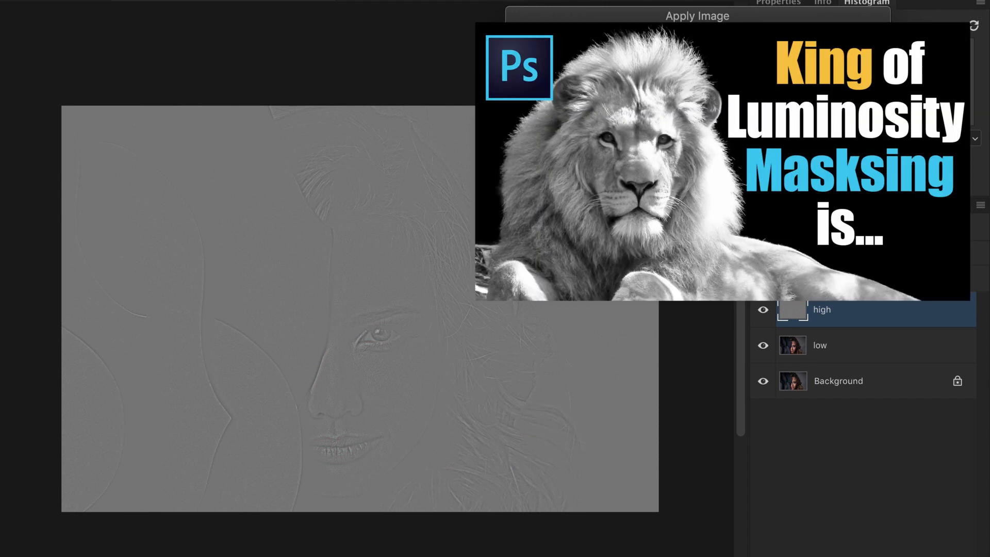
Apply the subtraction with scale 2 and offset 128, and set the high layer's blend mode to Linear Light.
{"action": "left_click", "coordinate": [832, 56]}
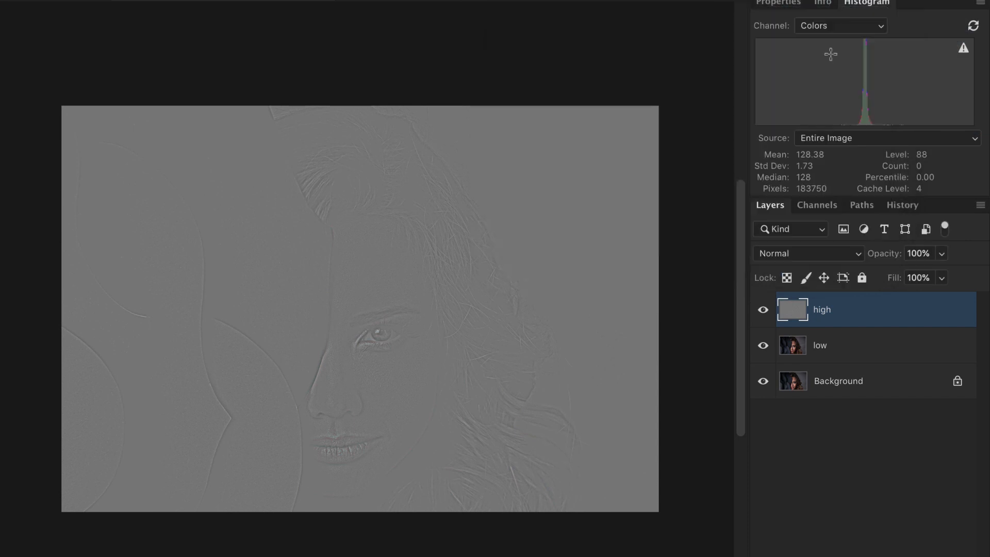
{"action": "left_click", "coordinate": [809, 255]}
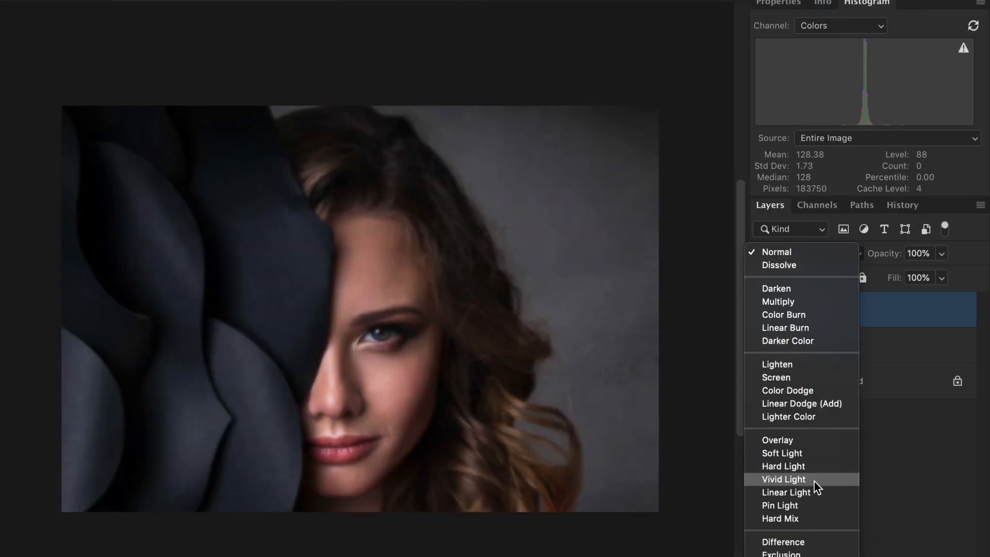
{"action": "left_click", "coordinate": [815, 487]}
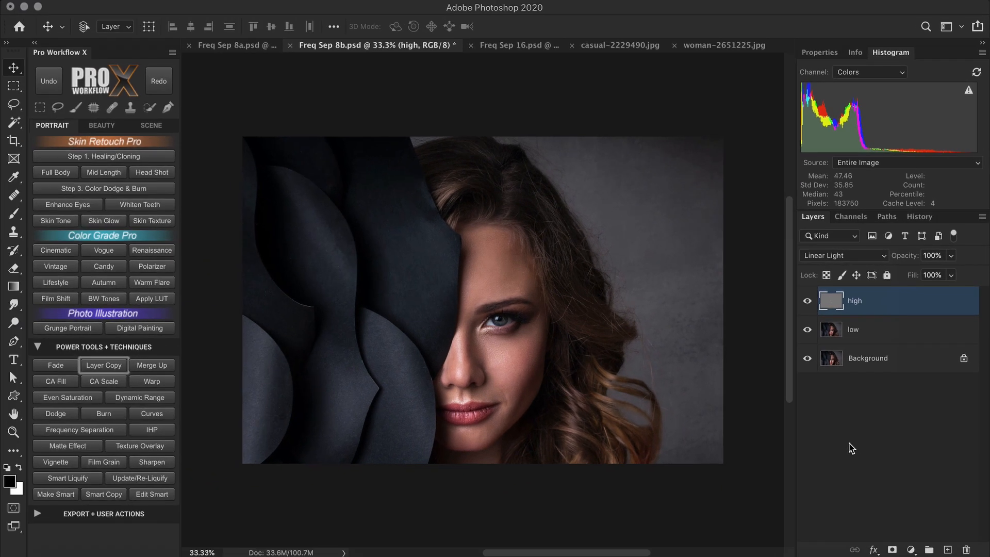
Place a copy of the Background above the high layer in Difference mode and refresh the histogram.
{"action": "left_click_drag", "start_coordinate": [913, 364], "coordinate": [947, 548]}
{"action": "left_click_drag", "start_coordinate": [923, 363], "coordinate": [914, 290]}
{"action": "left_click", "coordinate": [876, 256]}
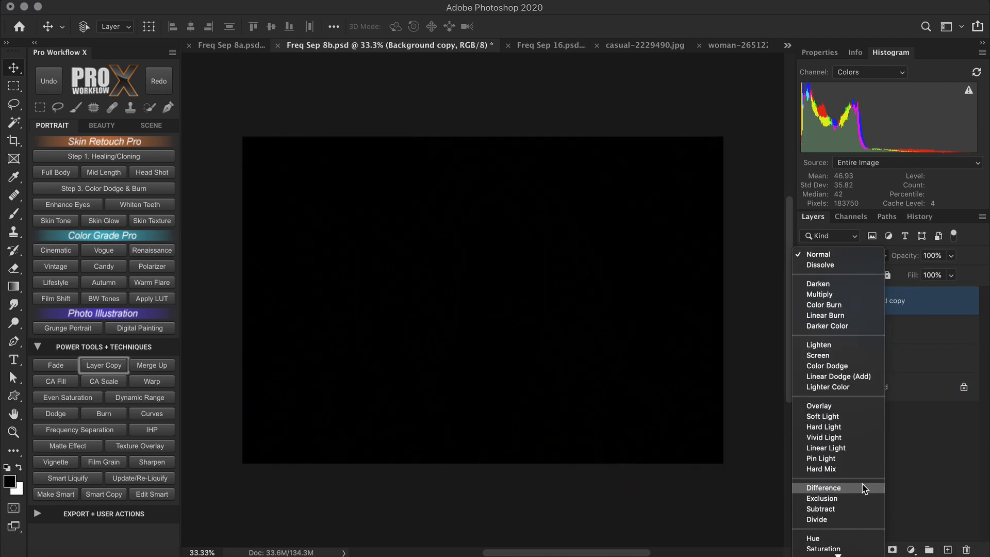
{"action": "left_click", "coordinate": [864, 487]}
{"action": "left_click", "coordinate": [977, 73]}
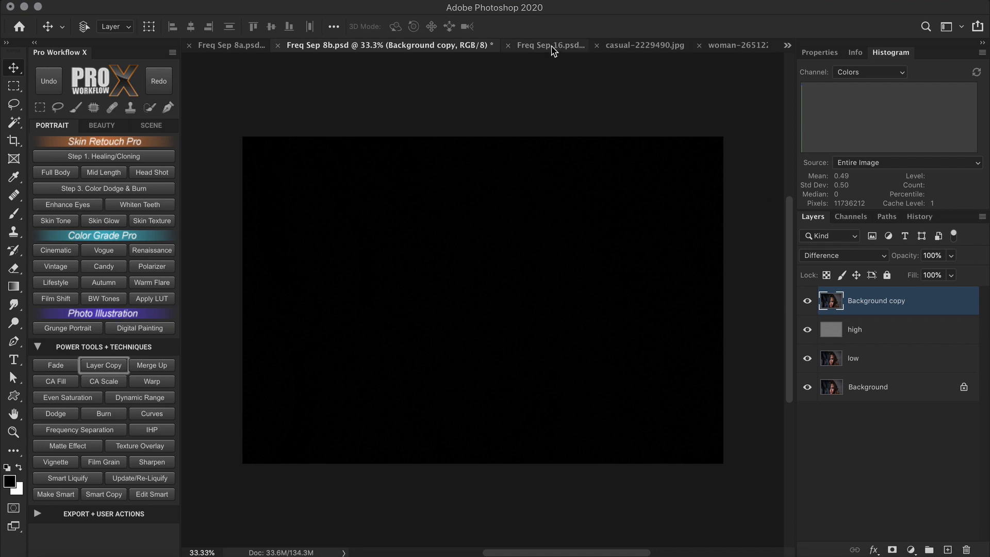
Switch to the Freq Sep 16.psd document and display the Info readouts, checking the bit-depth options of the first color readout.
{"action": "left_click", "coordinate": [551, 47]}
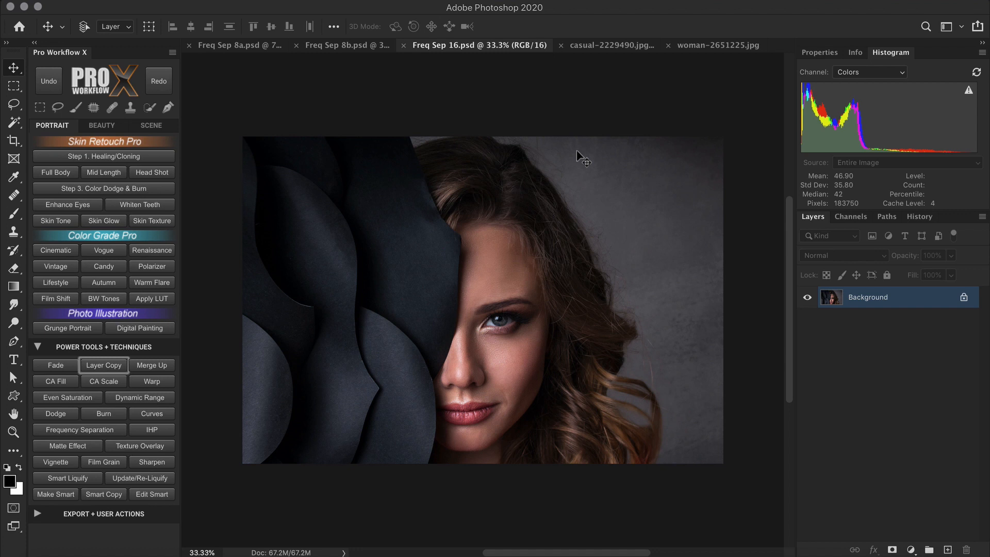
{"action": "left_click", "coordinate": [853, 53]}
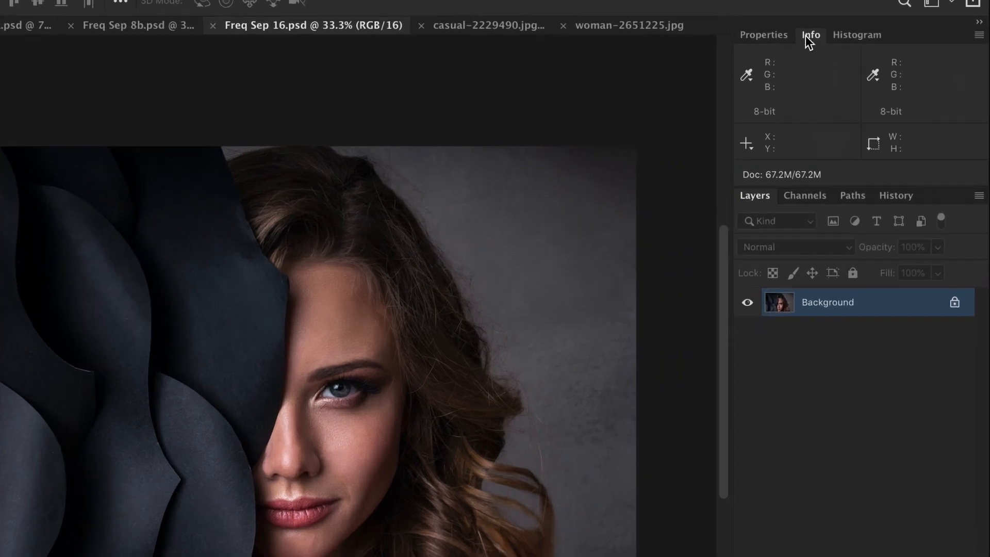
{"action": "left_click", "coordinate": [746, 75]}
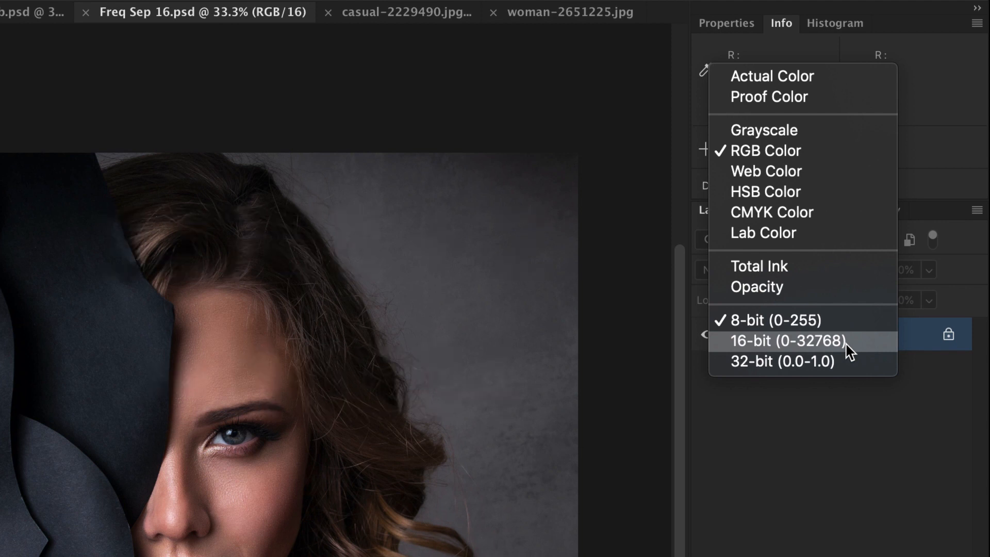
{"action": "left_click", "coordinate": [766, 415]}
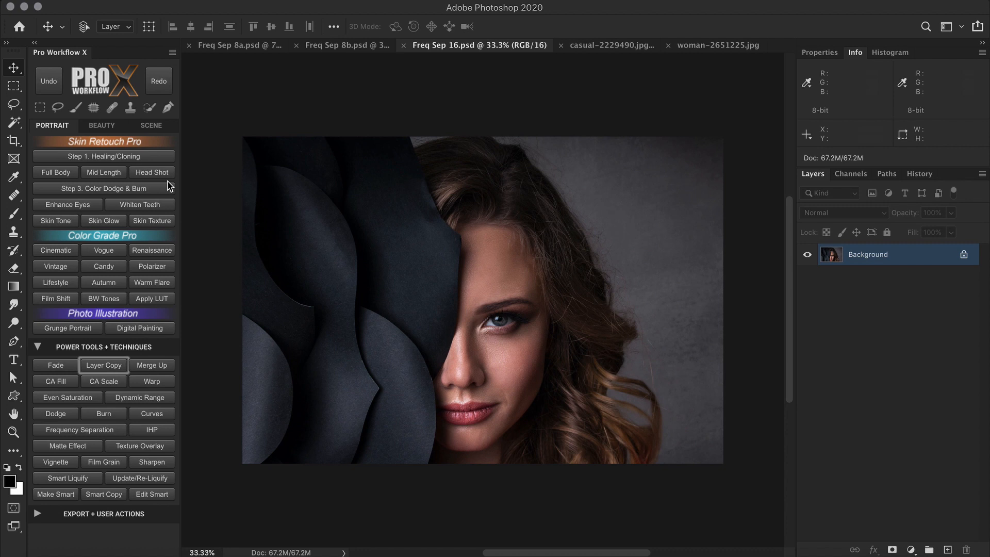
Make a rectangular selection over the hair beside the visible eye and add a new empty layer.
{"action": "left_click", "coordinate": [39, 107]}
{"action": "left_click_drag", "start_coordinate": [520, 231], "coordinate": [636, 332]}
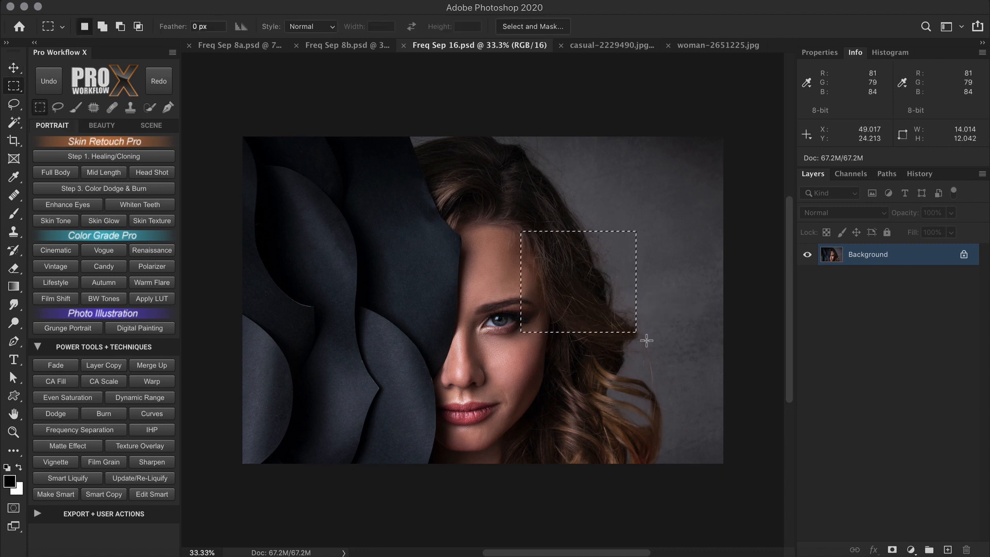
{"action": "left_click", "coordinate": [947, 550]}
Set the foreground color to RGB 128, 128, 128, fill the rectangular selection with it and deselect.
{"action": "left_click", "coordinate": [8, 484]}
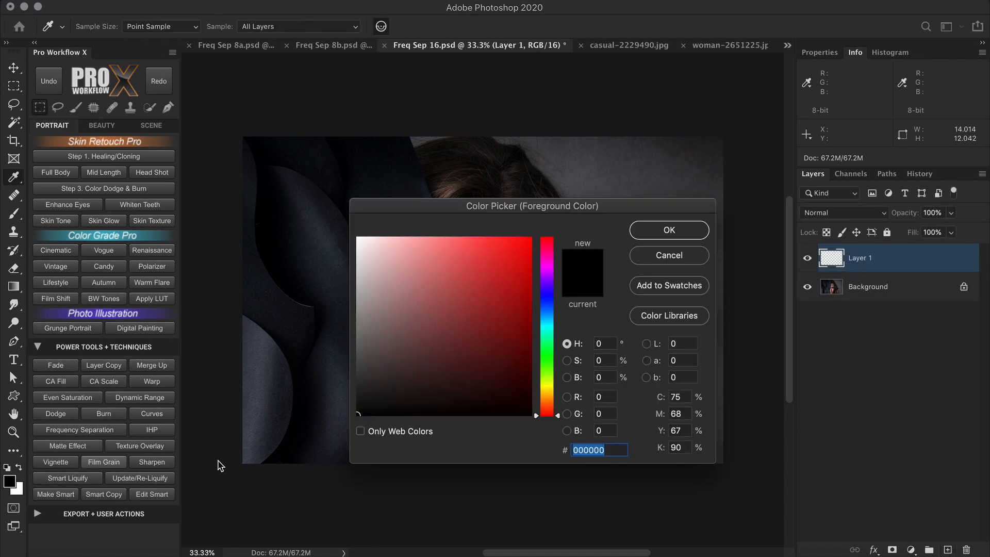
{"action": "double_click", "coordinate": [602, 397]}
{"action": "type", "text": "128"}
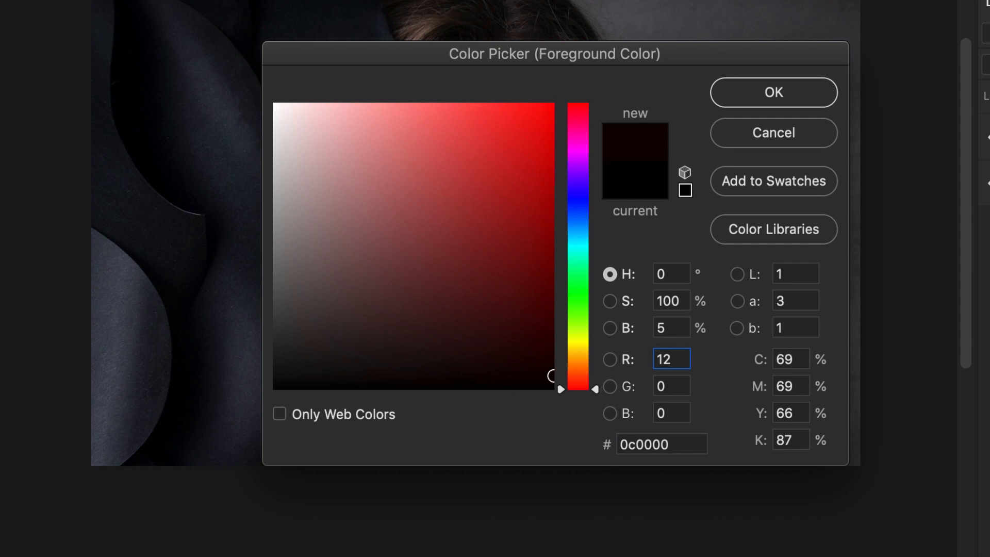
{"action": "key", "text": "Tab"}
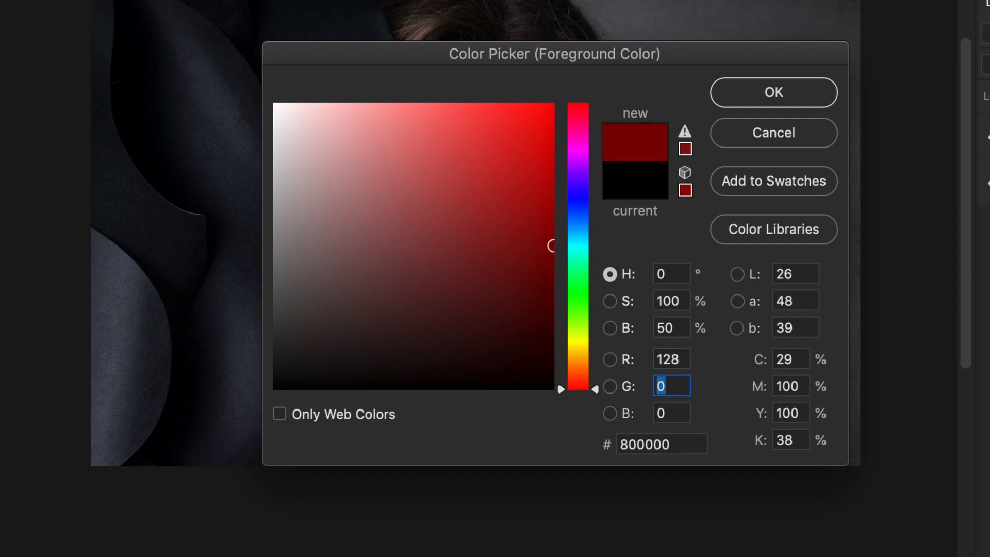
{"action": "type", "text": "128"}
{"action": "key", "text": "Tab"}
{"action": "type", "text": "128"}
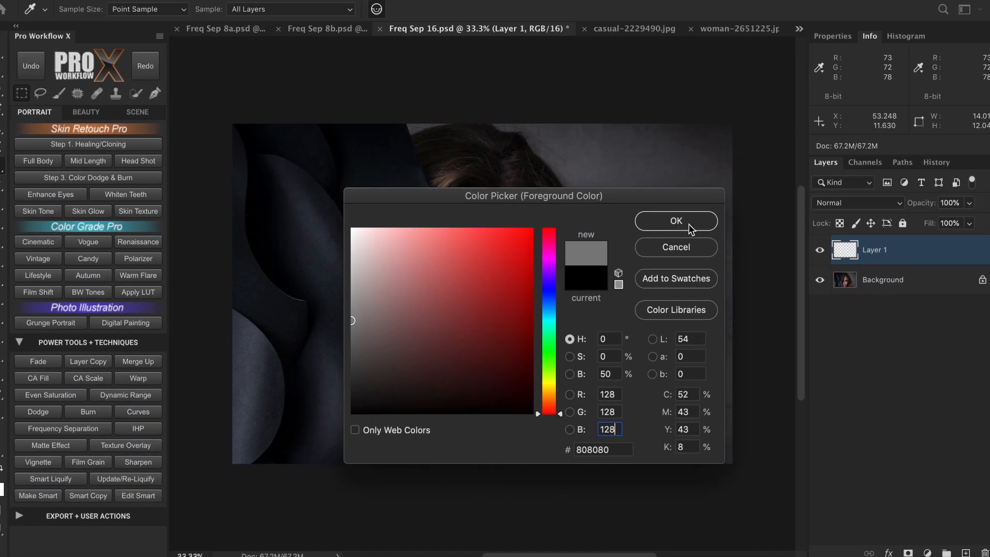
{"action": "left_click", "coordinate": [790, 97]}
{"action": "key", "text": "alt+BackSpace"}
{"action": "key", "text": "super+d"}
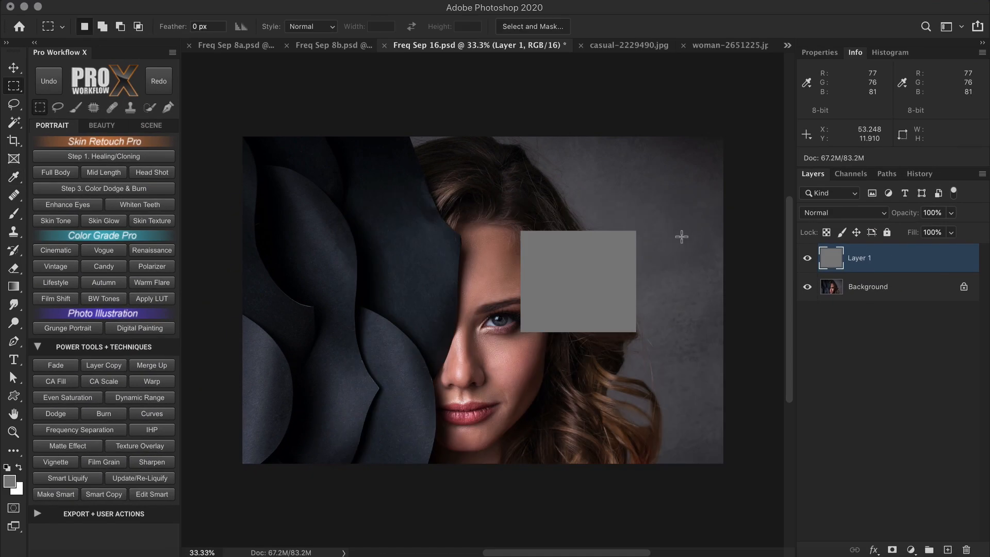
Set the second Info color readout to 16-bit (0-32768) to read the gray rectangle, and delete the rectangle's layer.
{"action": "key", "text": "i"}
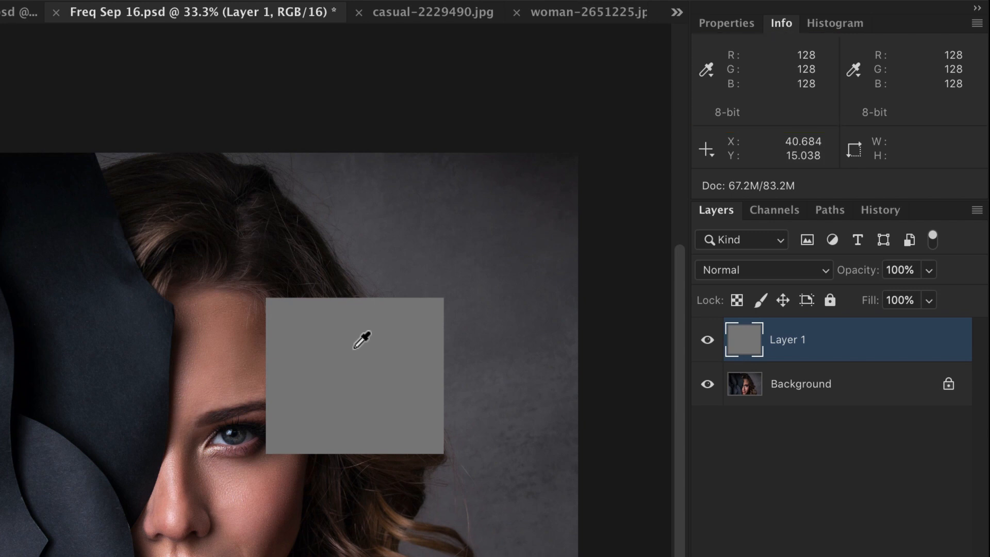
{"action": "left_click", "coordinate": [855, 71]}
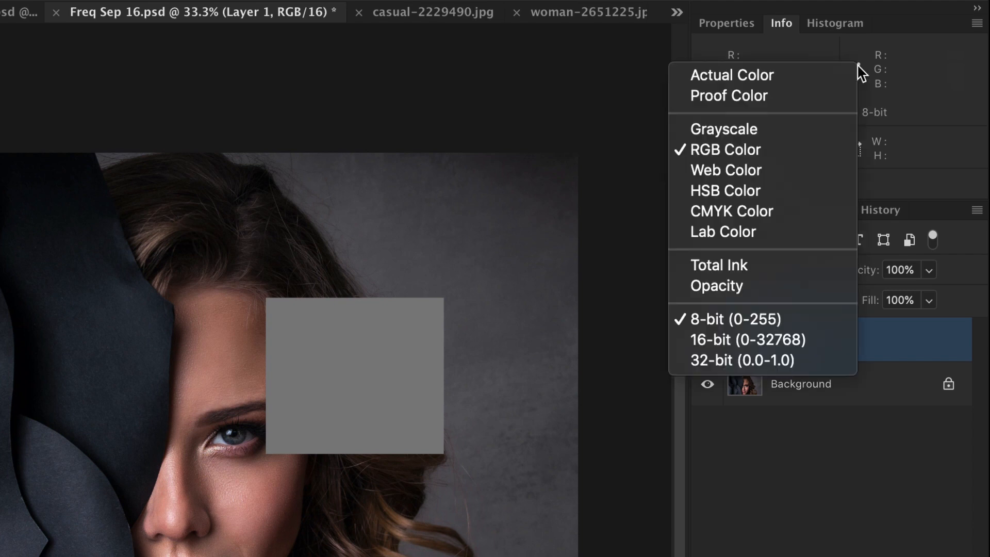
{"action": "left_click", "coordinate": [820, 331]}
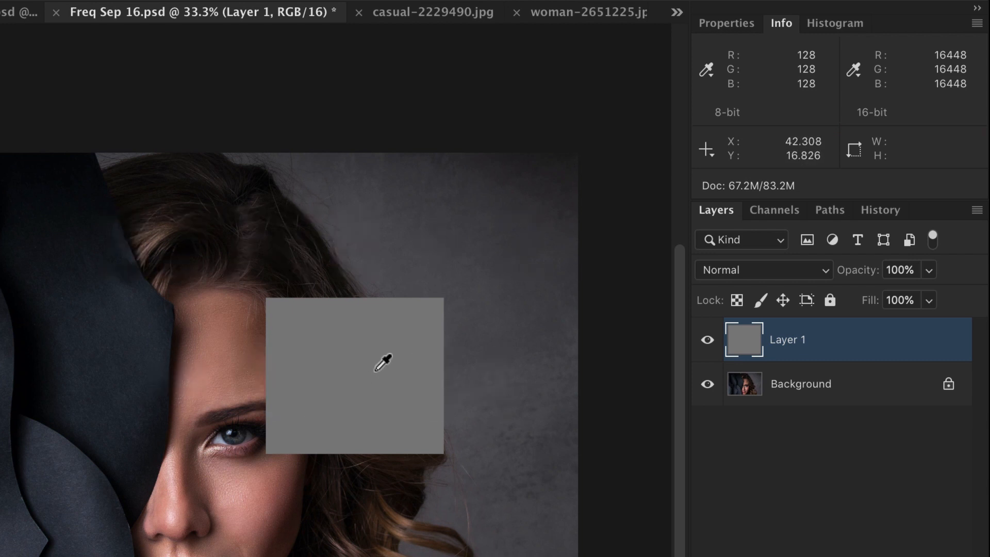
{"action": "key", "text": "Delete"}
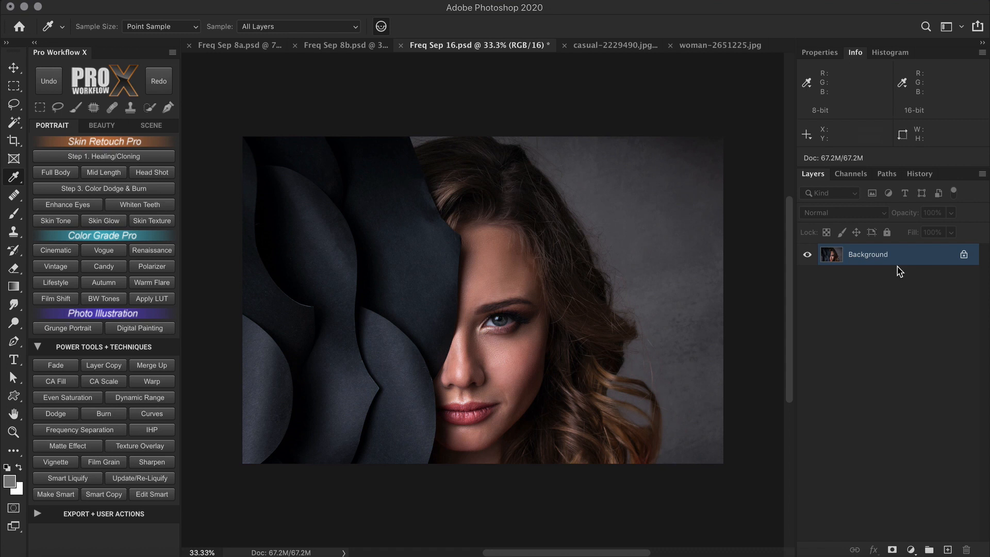
Duplicate the Background onto two new layers and hide the upper copy.
{"action": "left_click", "coordinate": [114, 367]}
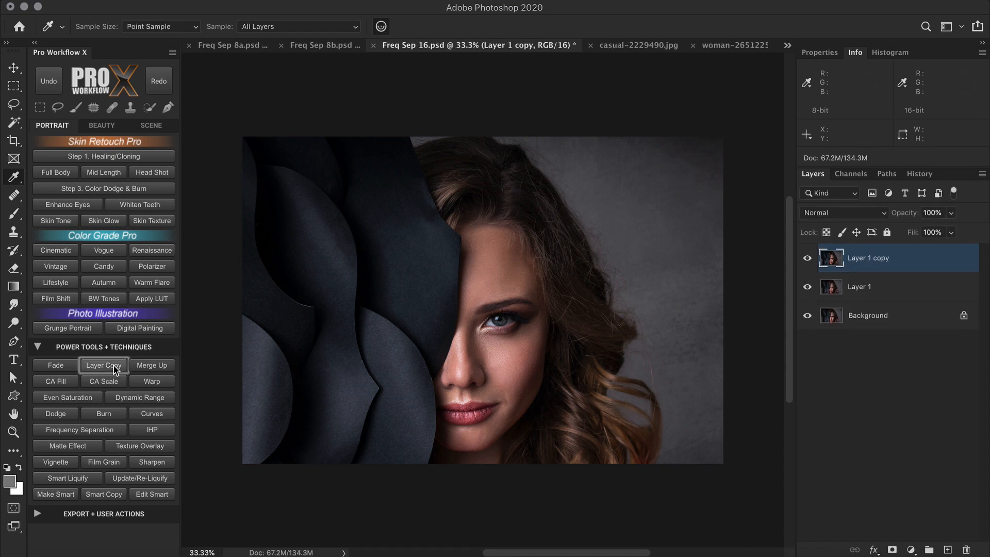
{"action": "left_click", "coordinate": [808, 258]}
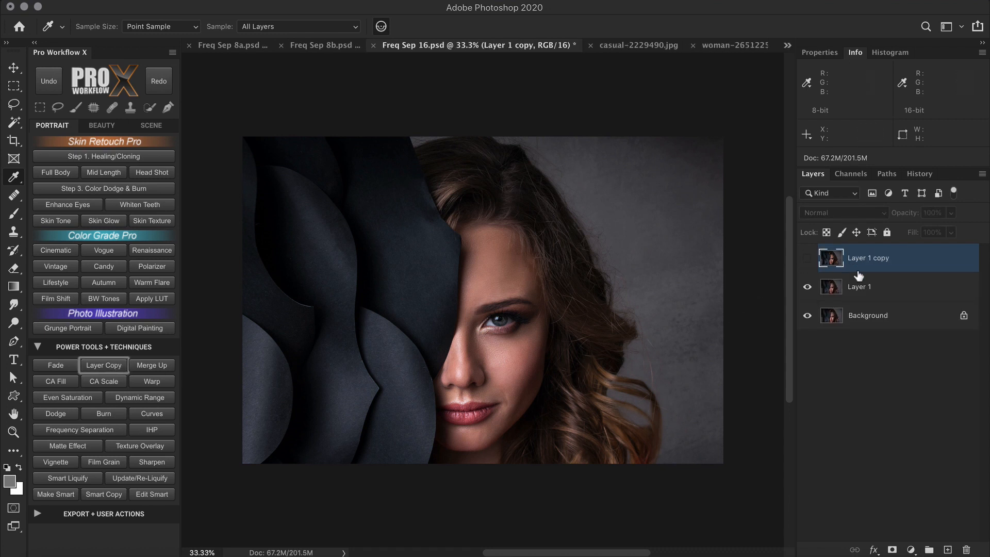
Blur Layer 1 with a Gaussian Blur of 10.0 pixels radius.
{"action": "left_click", "coordinate": [884, 288]}
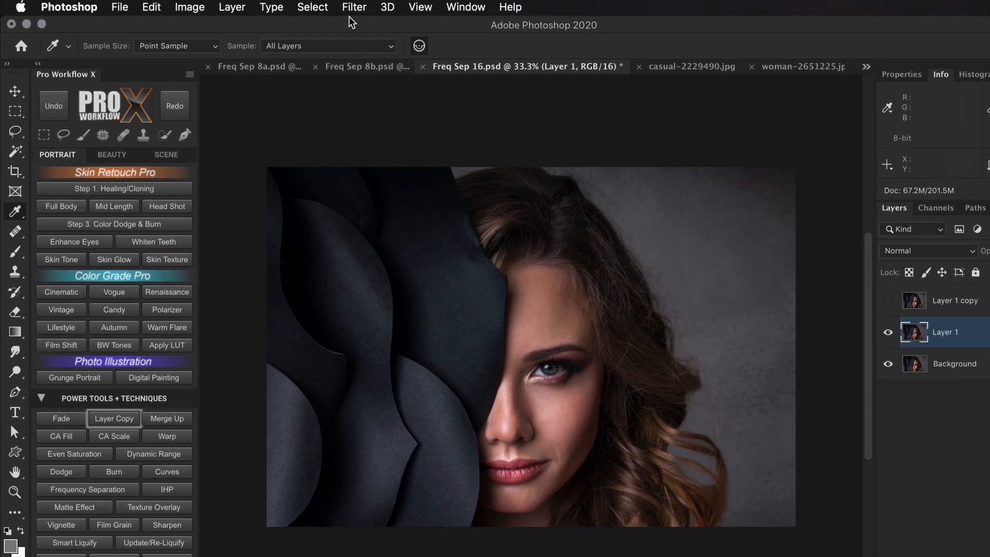
{"action": "left_click", "coordinate": [322, 0]}
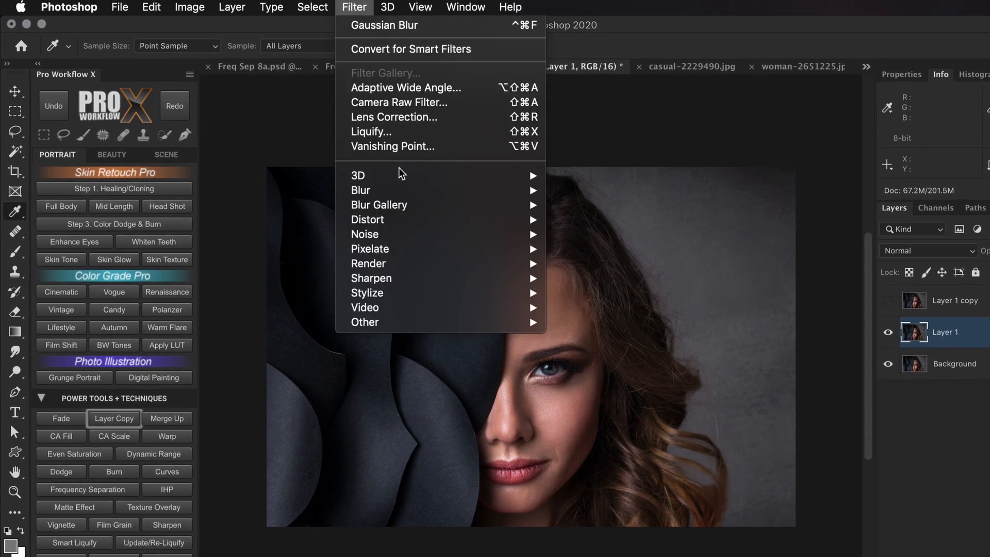
{"action": "mouse_move", "coordinate": [370, 161]}
{"action": "left_click", "coordinate": [618, 249]}
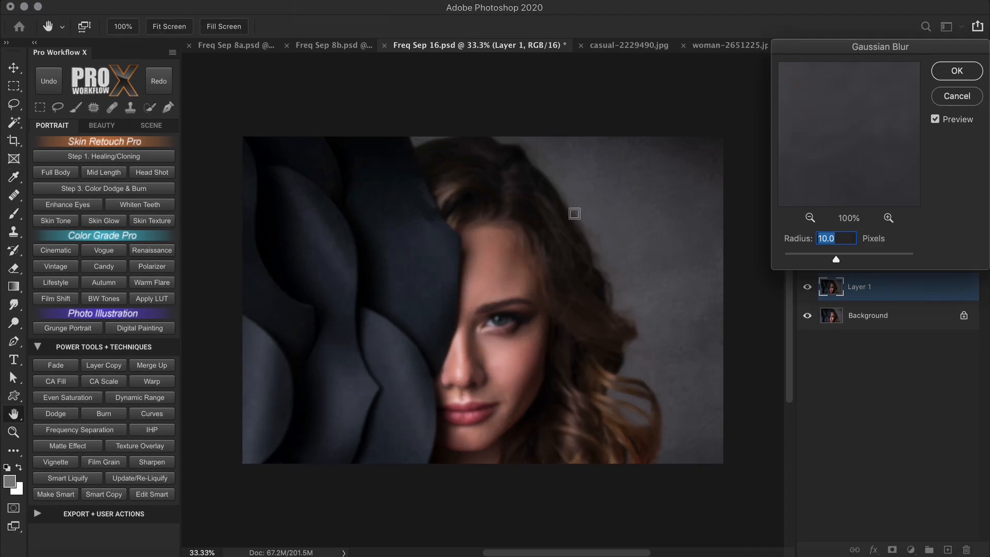
{"action": "left_click", "coordinate": [945, 77]}
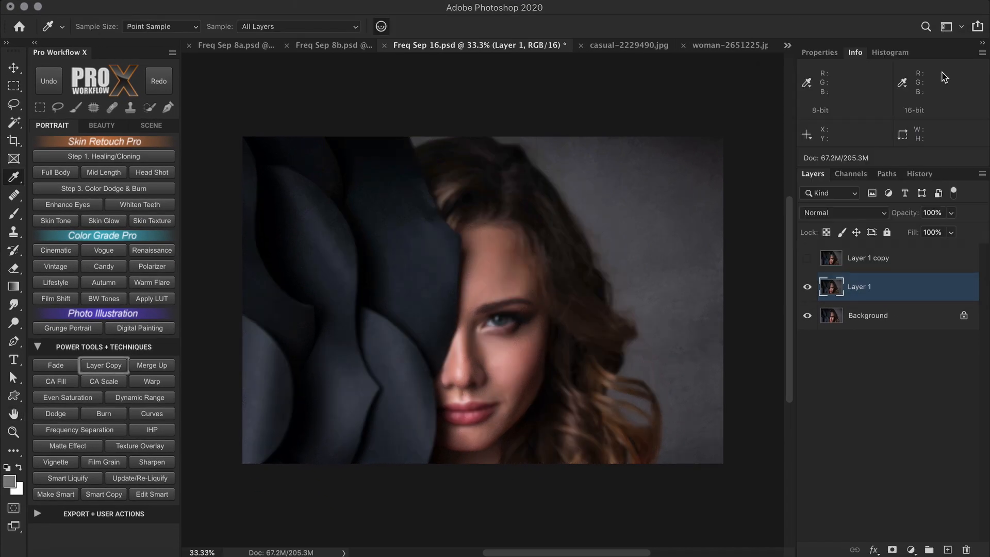
Show Layer 1 copy again and start Apply Image on it with Layer 1 as the source layer.
{"action": "left_click", "coordinate": [877, 258]}
{"action": "left_click", "coordinate": [806, 258]}
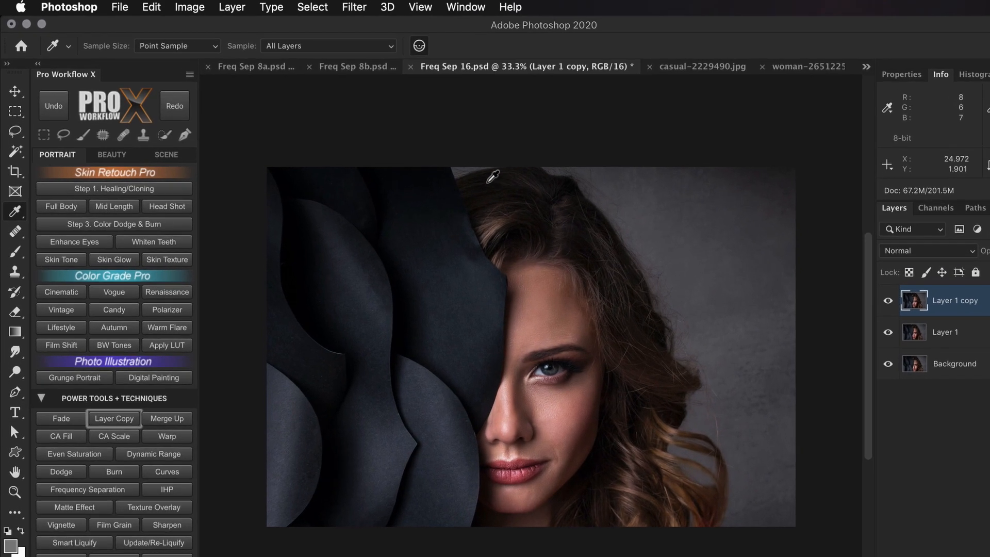
{"action": "left_click", "coordinate": [189, 7]}
{"action": "left_click", "coordinate": [273, 238]}
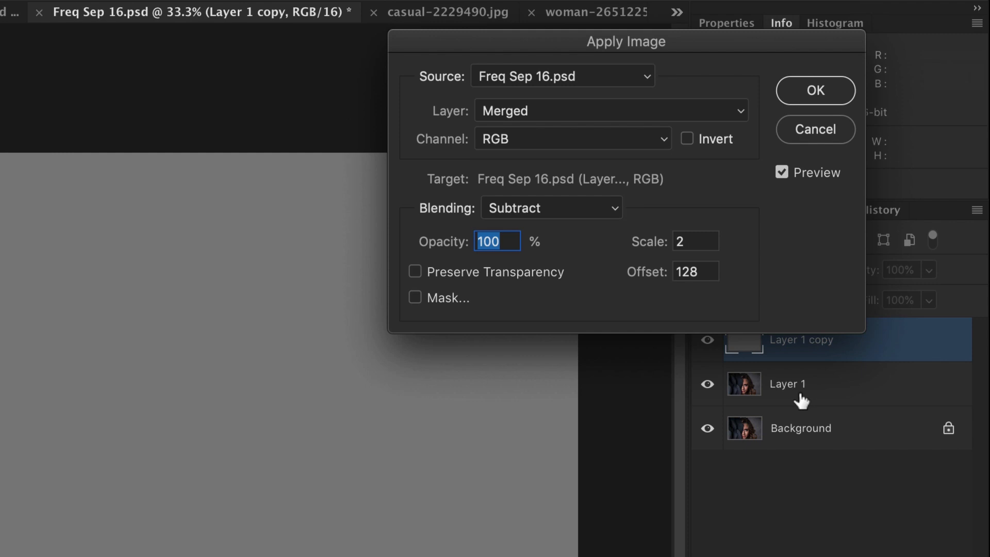
{"action": "left_click", "coordinate": [707, 112]}
{"action": "left_click", "coordinate": [702, 157]}
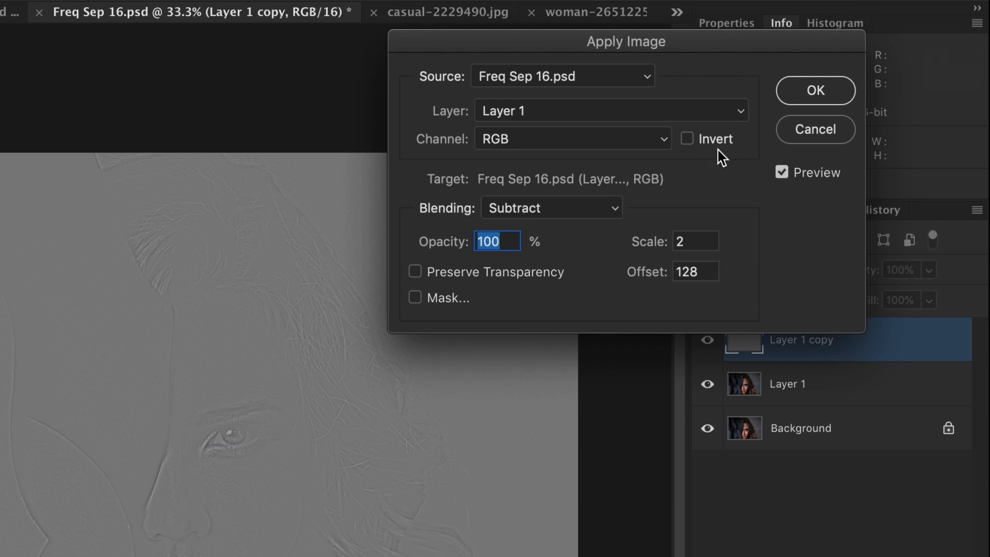
Invert the Apply Image source and set the blending to Add with scale 2 and offset 0.
{"action": "left_click", "coordinate": [688, 140]}
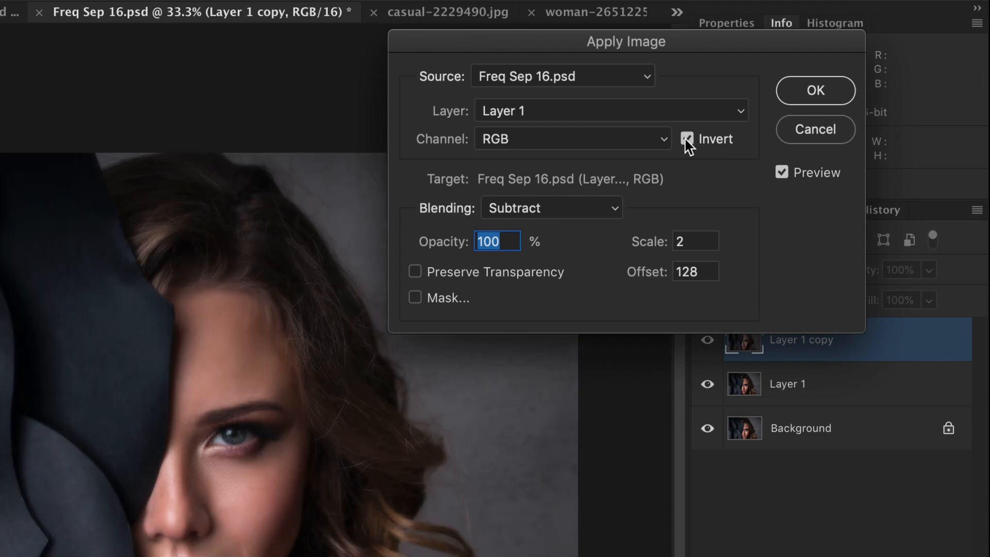
{"action": "left_click", "coordinate": [608, 208]}
{"action": "left_click", "coordinate": [607, 193]}
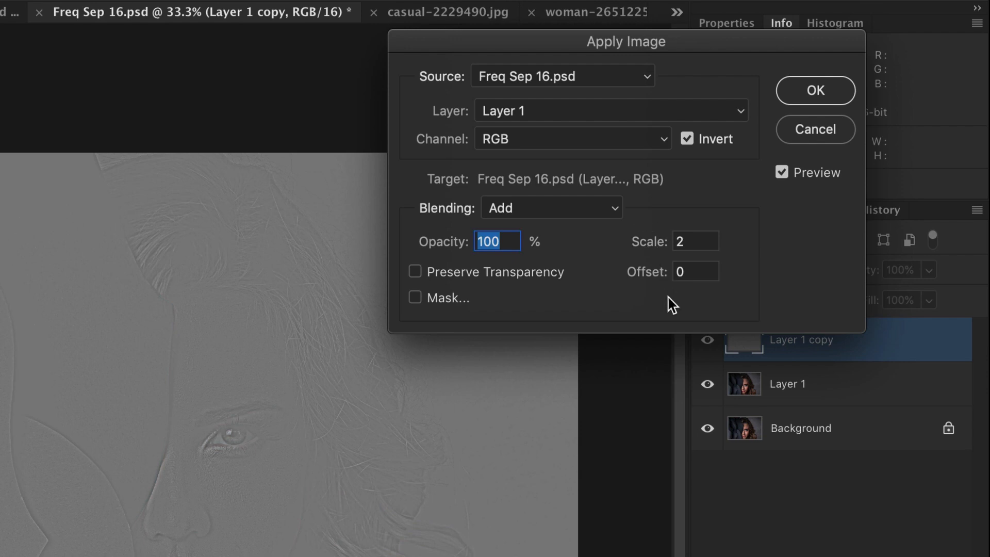
Try offsets of -255 and 255 for the Add blending and set the offset back to 0.
{"action": "left_click", "coordinate": [687, 272]}
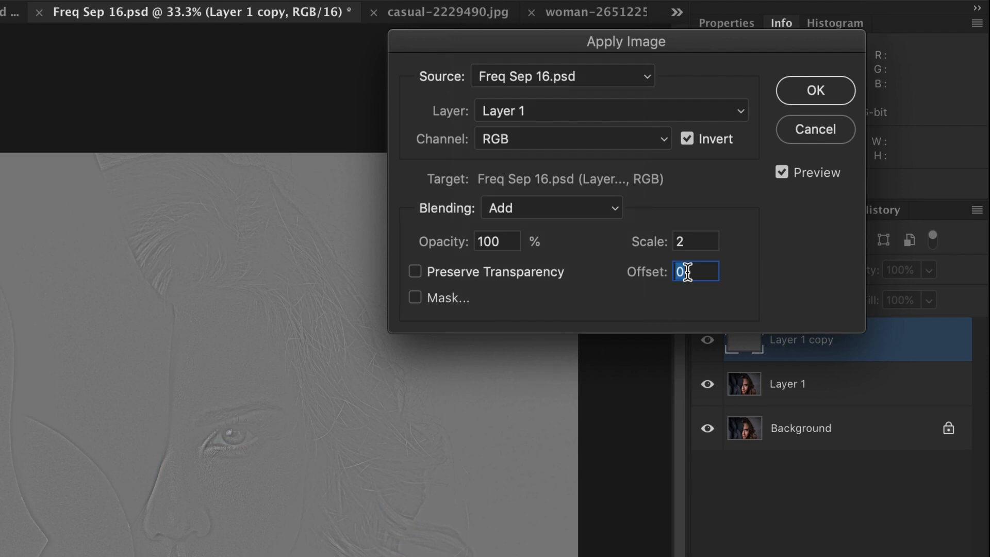
{"action": "type", "text": "-255"}
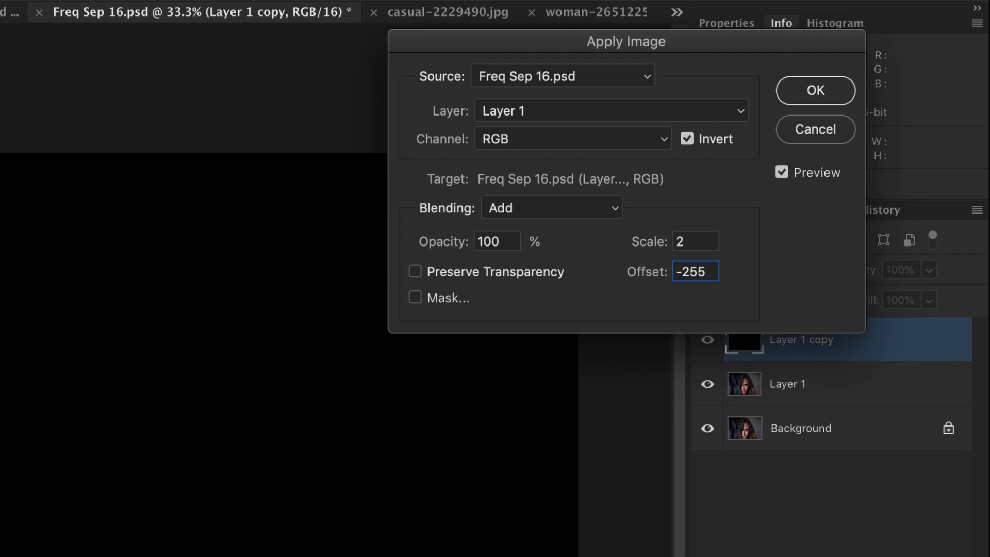
{"action": "double_click", "coordinate": [683, 271]}
{"action": "left_click", "coordinate": [683, 272]}
{"action": "key", "text": "BackSpace"}
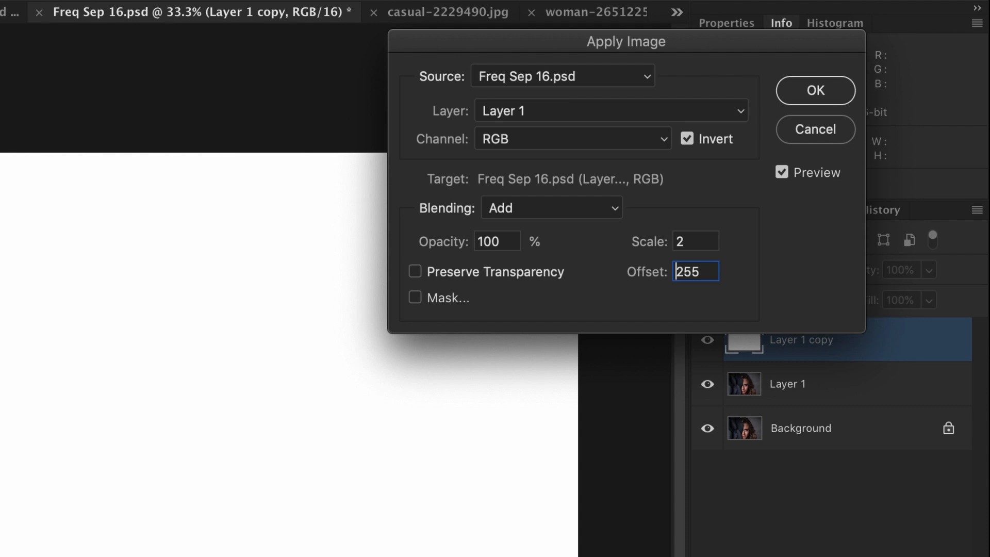
{"action": "double_click", "coordinate": [683, 272]}
{"action": "type", "text": "0"}
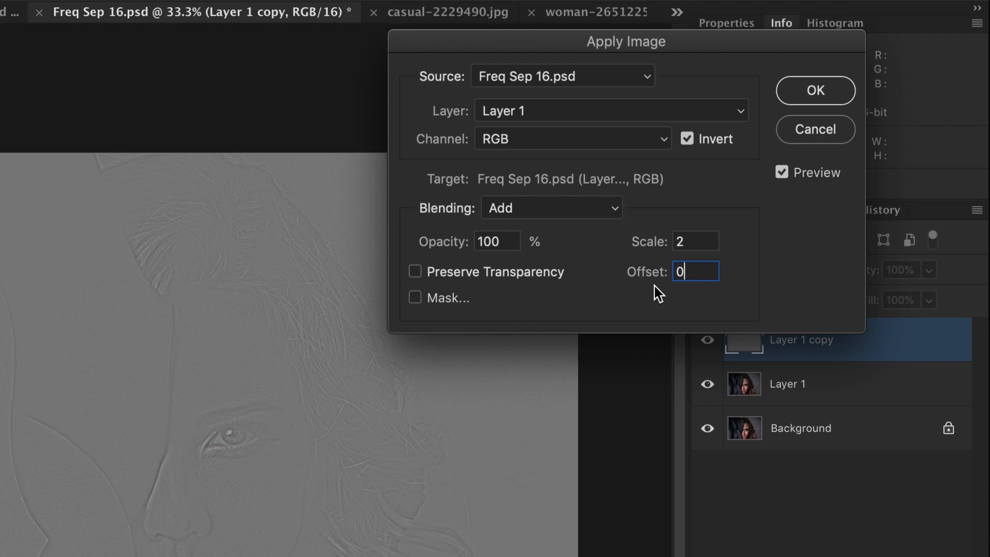
Apply the inverted Add blending and set Layer 1 copy's blend mode to Linear Light.
{"action": "left_click", "coordinate": [816, 91]}
{"action": "left_click", "coordinate": [745, 274]}
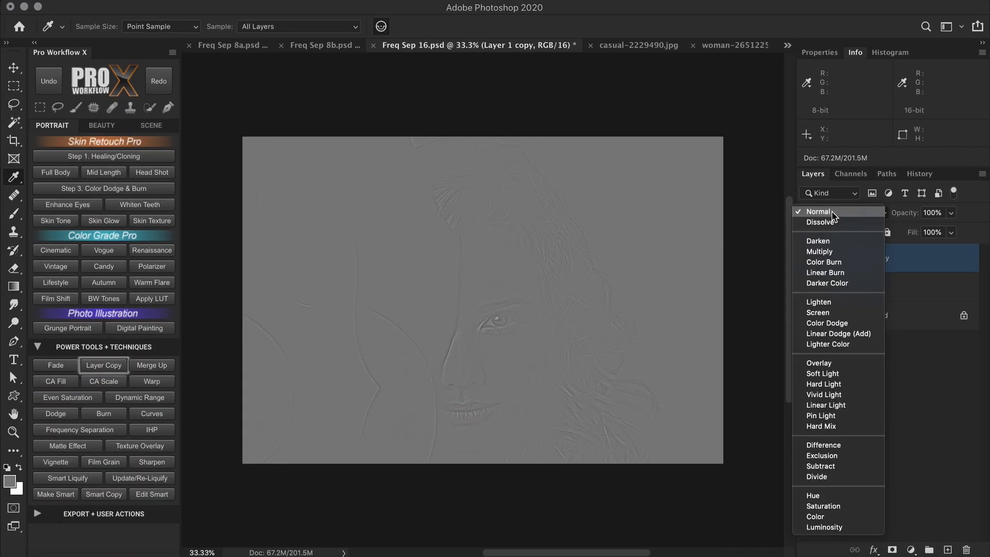
{"action": "left_click", "coordinate": [845, 405]}
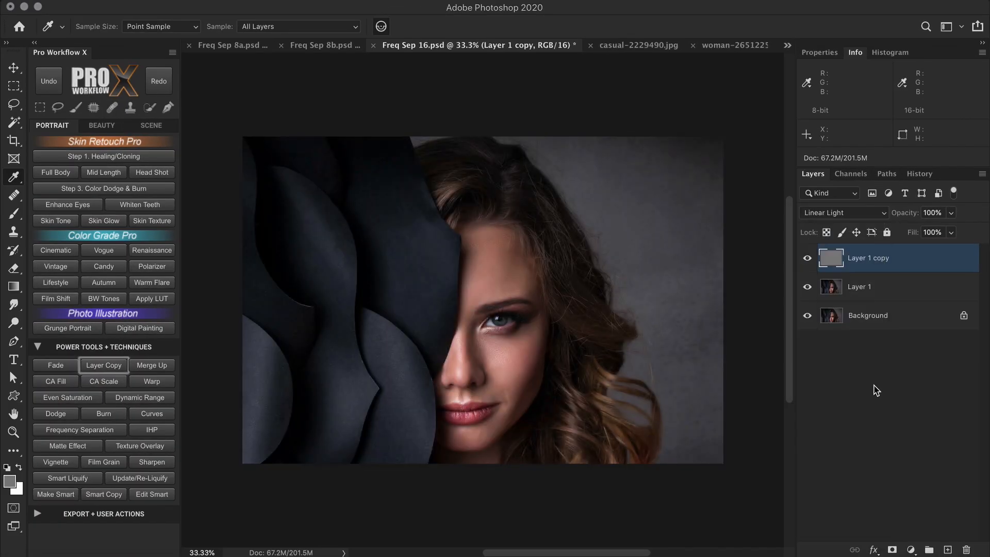
Place a copy of the Background above Layer 1 copy and set its blend mode to Difference.
{"action": "left_click_drag", "start_coordinate": [913, 320], "coordinate": [907, 255]}
{"action": "left_click", "coordinate": [869, 212]}
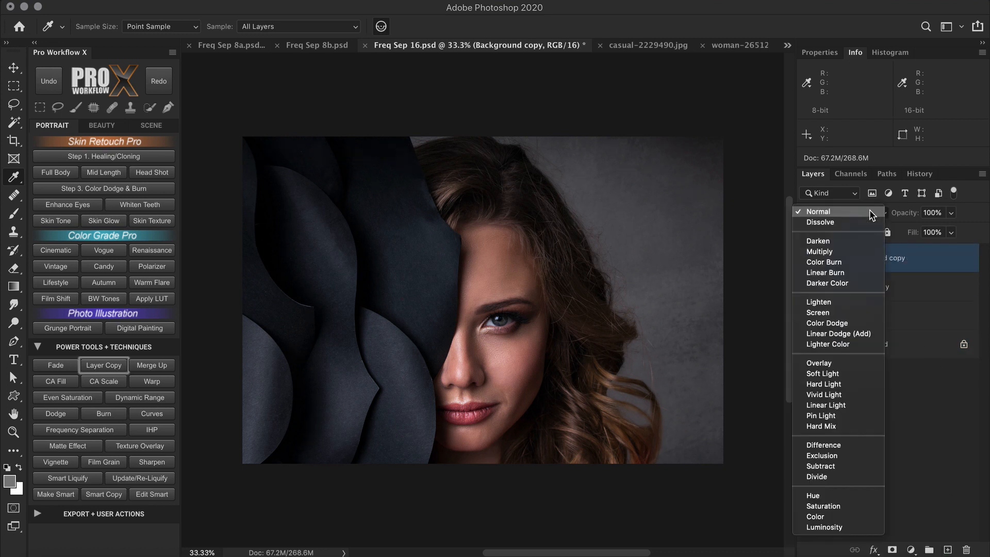
{"action": "left_click", "coordinate": [846, 445]}
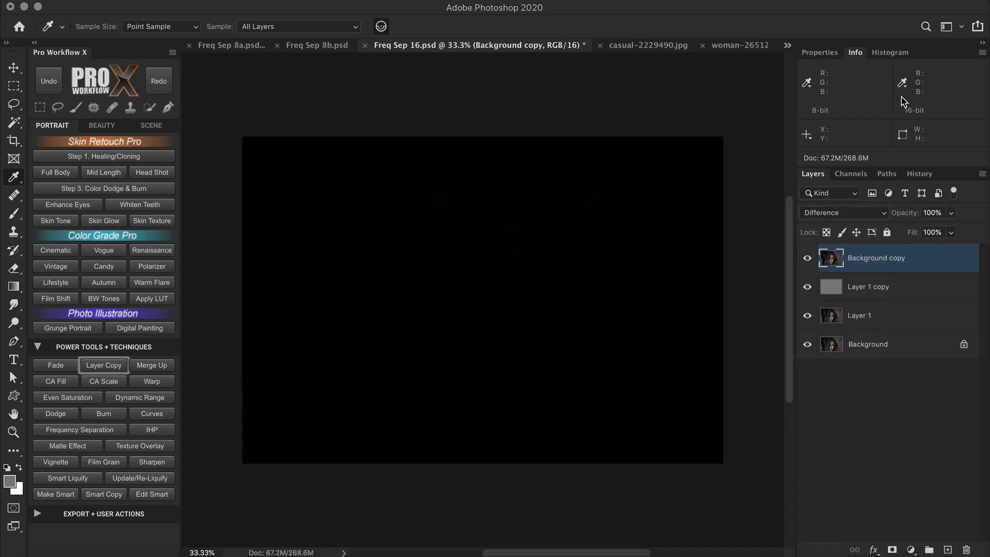
Bring up the histogram of the difference result and refresh it to examine the remaining tonal deviation.
{"action": "left_click", "coordinate": [890, 52]}
{"action": "left_click", "coordinate": [976, 71]}
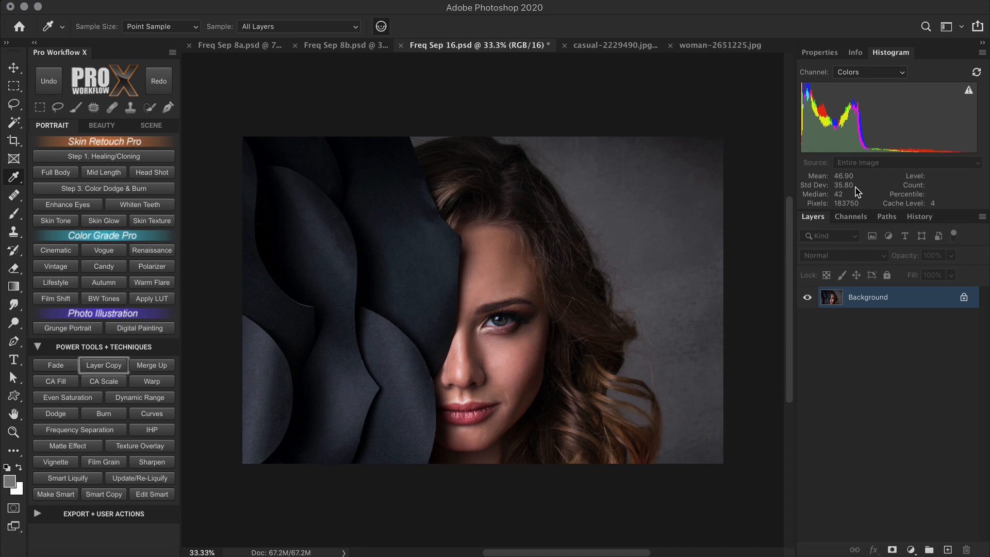
Duplicate the Background twice in Freq Sep 16.psd and hide the upper copy.
{"action": "left_click", "coordinate": [117, 365]}
{"action": "left_click", "coordinate": [118, 365]}
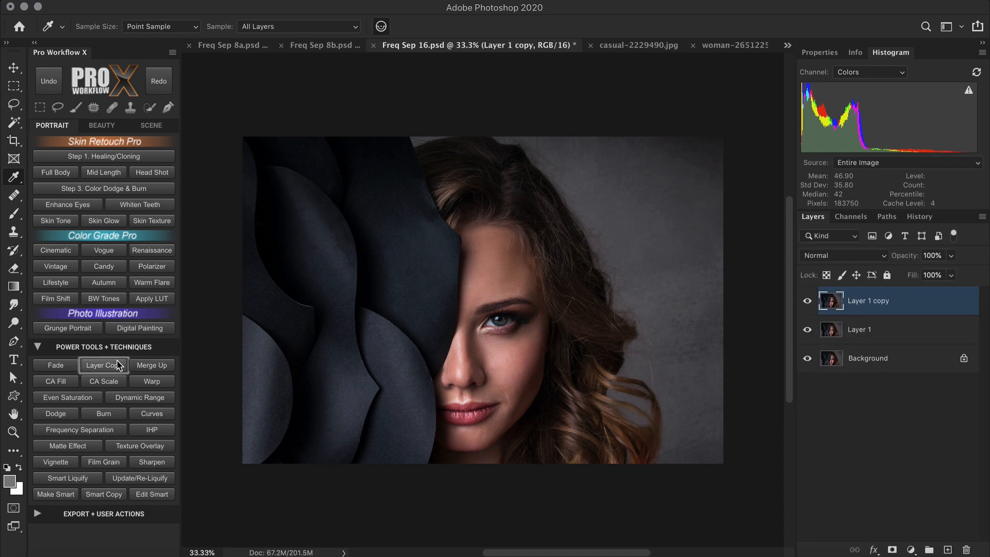
{"action": "left_click", "coordinate": [807, 301]}
Apply the Oil Paint filter to Layer 1 with stylization 10, cleanliness 10, scale 0.1, bristle detail 0 and lighting off.
{"action": "left_click", "coordinate": [883, 333]}
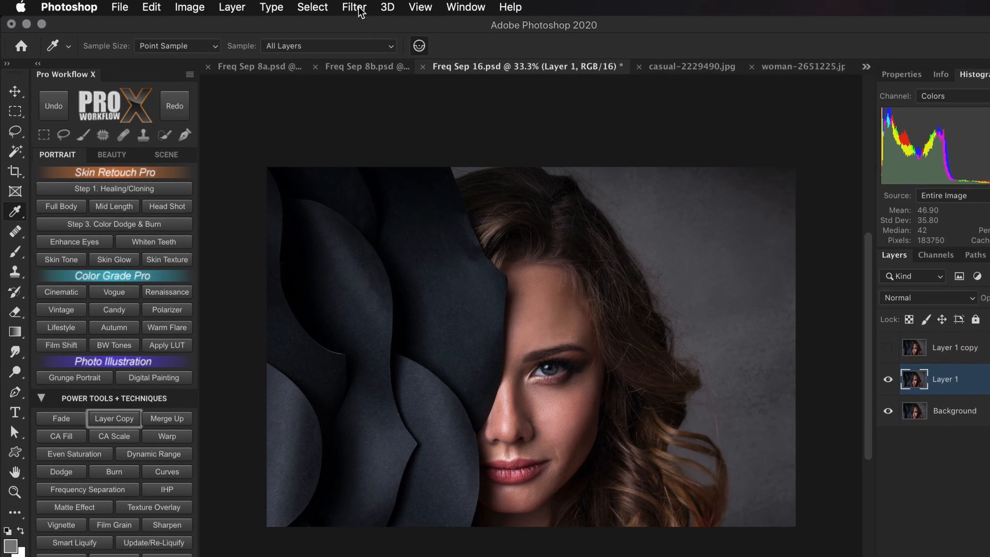
{"action": "left_click", "coordinate": [328, 0]}
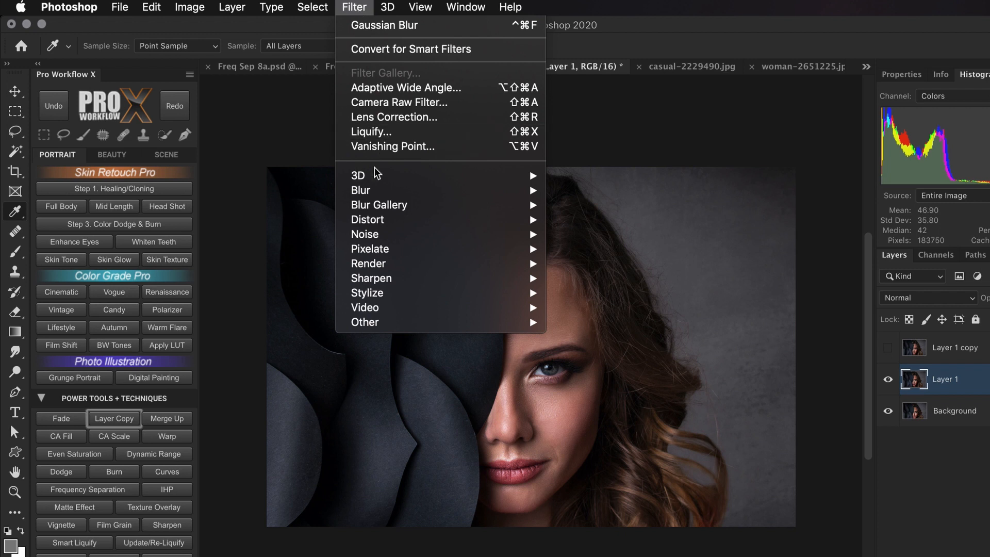
{"action": "mouse_move", "coordinate": [382, 192]}
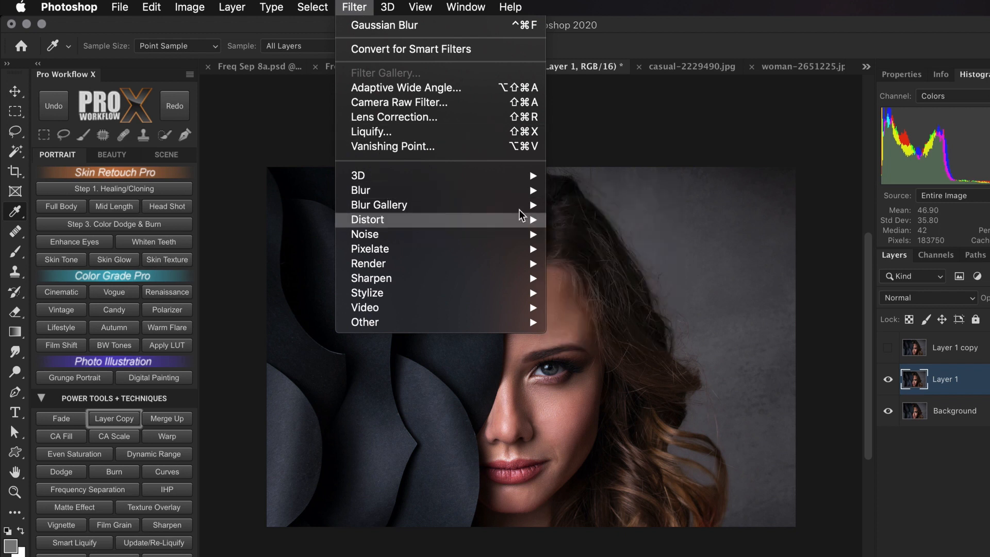
{"action": "mouse_move", "coordinate": [513, 205]}
{"action": "mouse_move", "coordinate": [473, 298]}
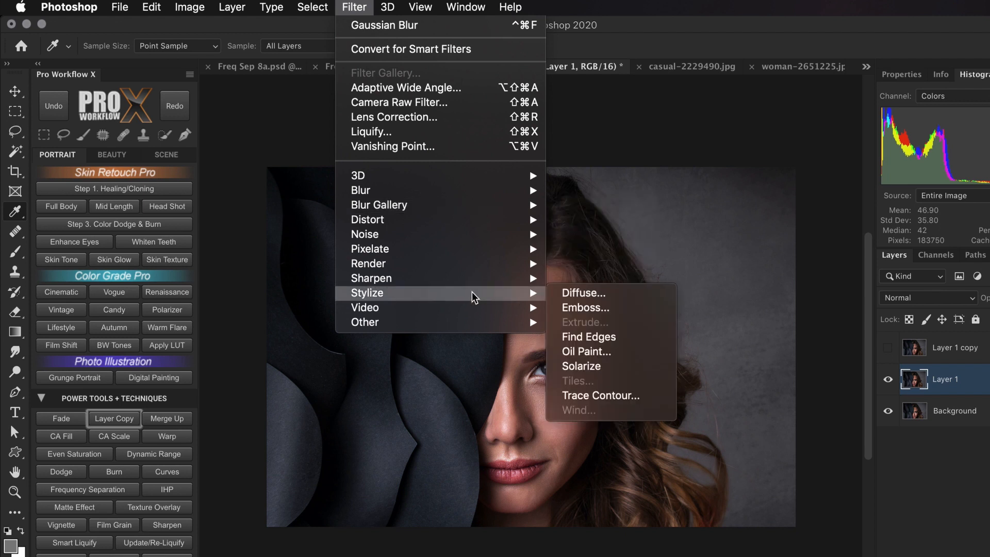
{"action": "left_click", "coordinate": [590, 350]}
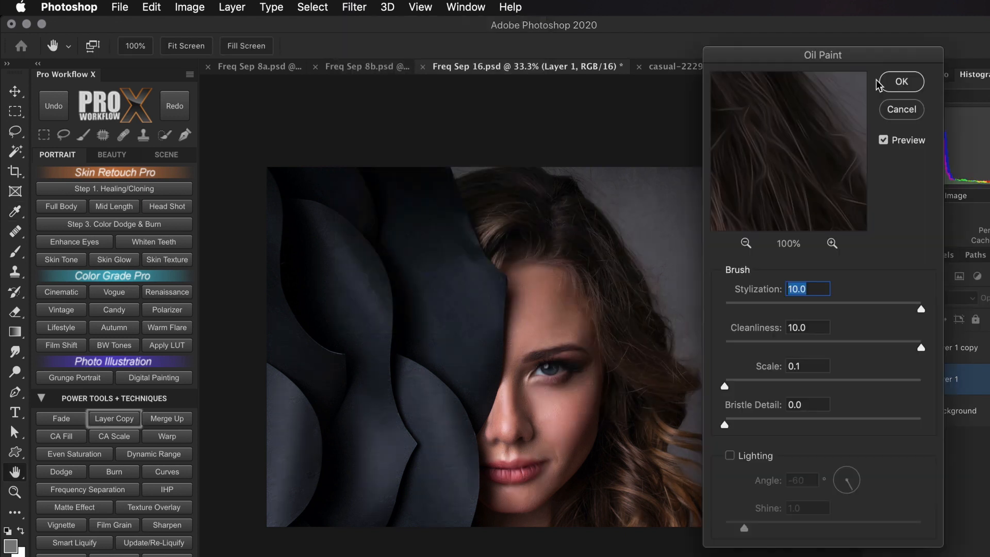
{"action": "left_click", "coordinate": [888, 87]}
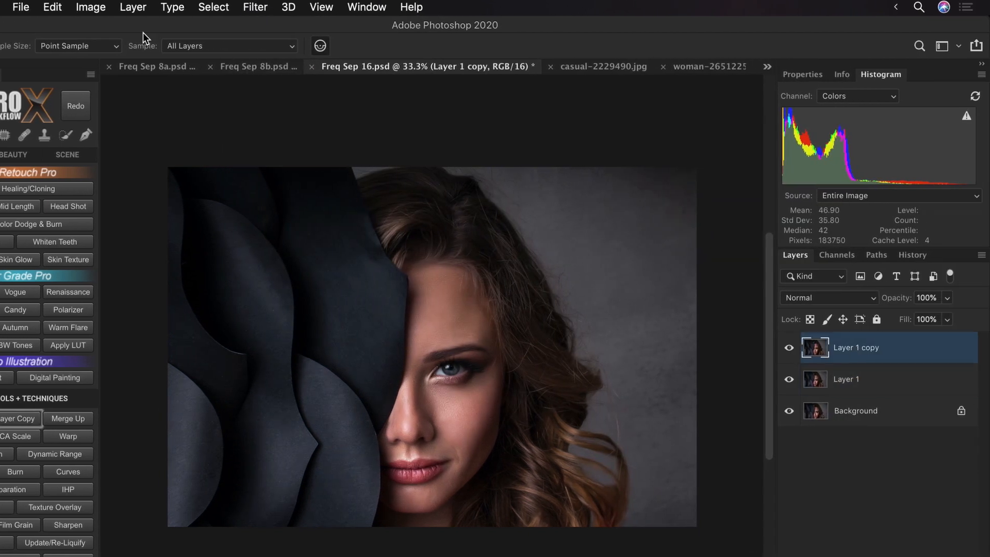
Use Apply Image on Layer 1 copy to extract the fine texture and set its blend mode to Linear Light.
{"action": "left_click", "coordinate": [190, 7]}
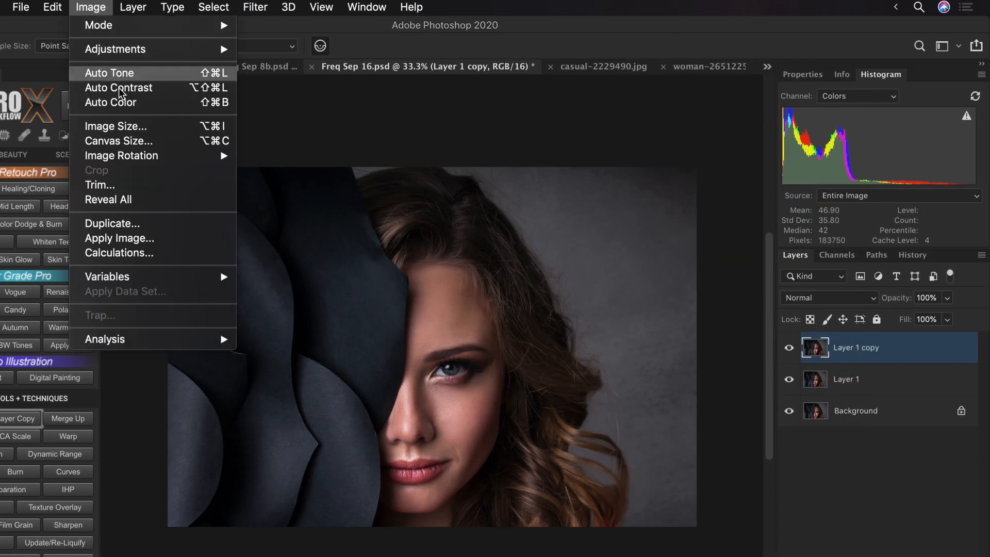
{"action": "left_click", "coordinate": [170, 238]}
{"action": "left_click", "coordinate": [858, 124]}
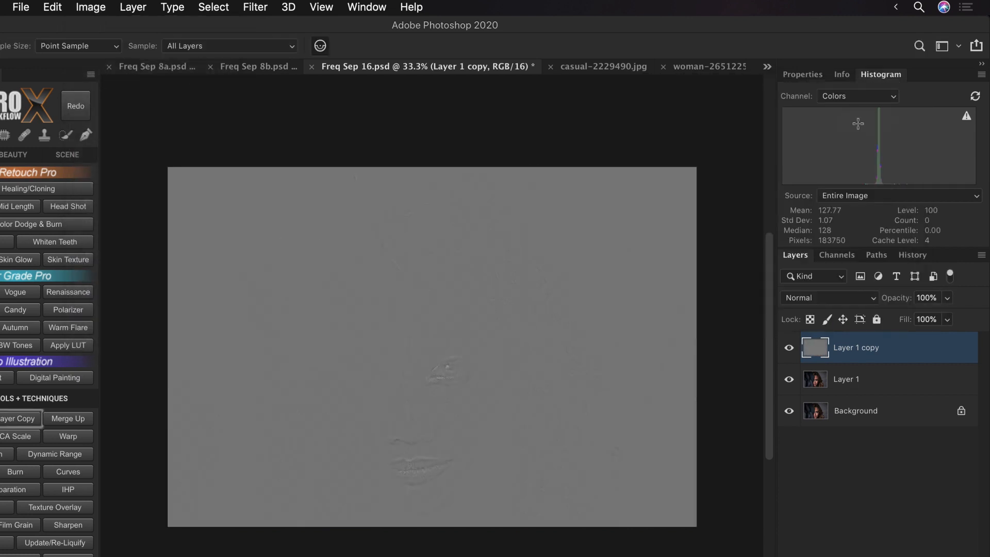
{"action": "left_click", "coordinate": [851, 296]}
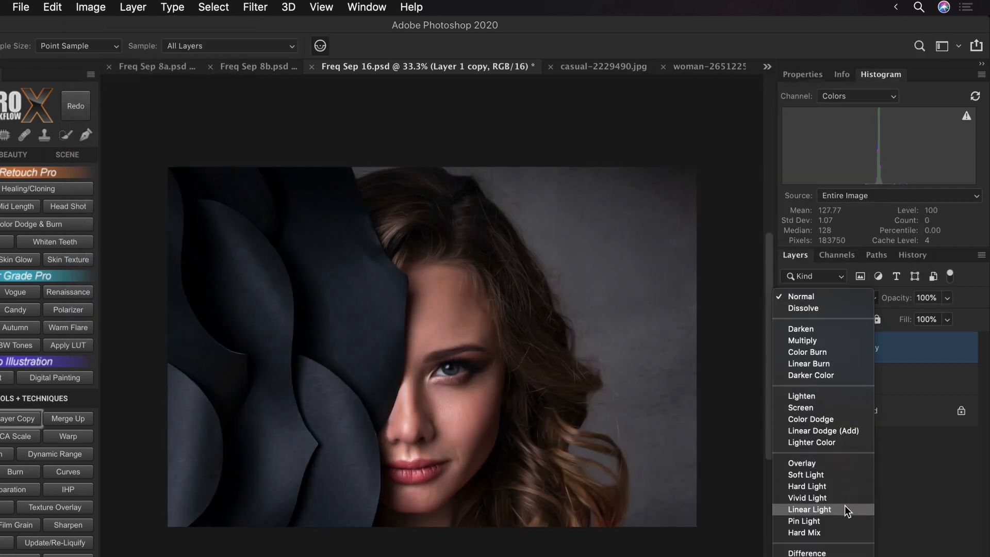
{"action": "left_click", "coordinate": [844, 505]}
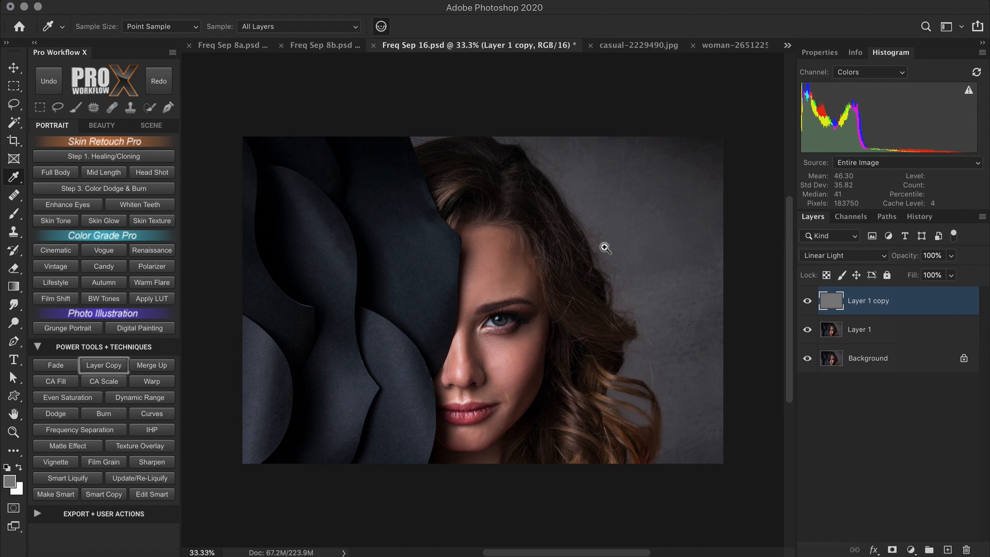
Lower the opacity of Layer 1 copy and group it together with Layer 1.
{"action": "left_click_drag", "start_coordinate": [564, 287], "coordinate": [656, 420]}
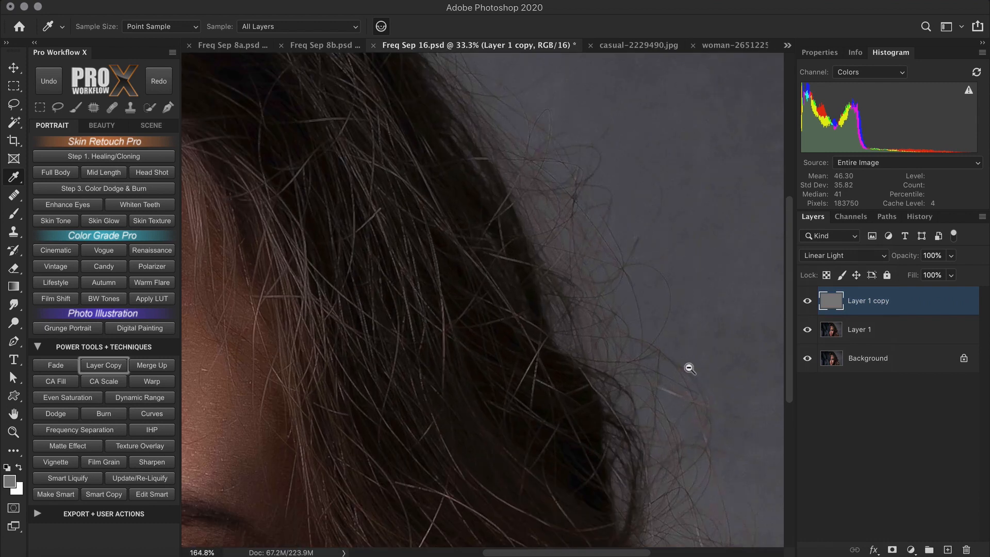
{"action": "left_click_drag", "start_coordinate": [907, 256], "coordinate": [864, 260]}
{"action": "left_click", "coordinate": [887, 329], "text": "shift"}
{"action": "key", "text": "super+g"}
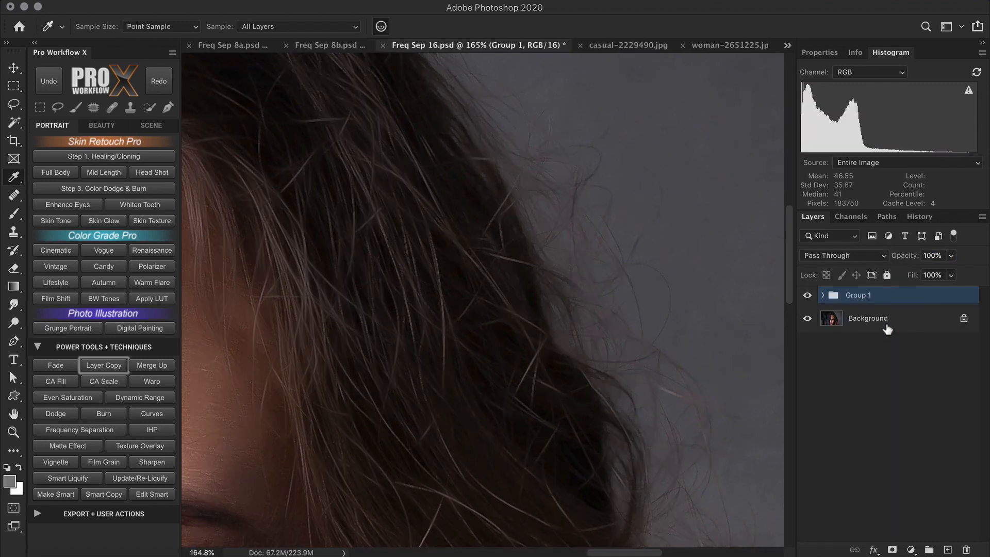
Hide Group 1 with a black mask and reveal it over the hair using a soft 240 px white brush at 10% flow.
{"action": "left_click", "coordinate": [892, 550], "text": "alt"}
{"action": "key", "text": "b"}
{"action": "left_click_drag", "start_coordinate": [408, 317], "coordinate": [524, 349]}
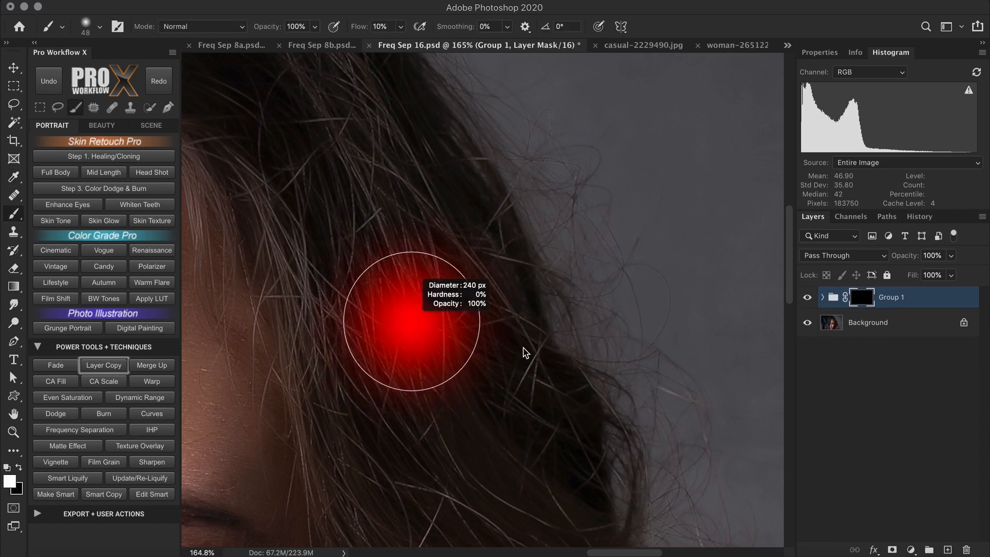
{"action": "scroll", "coordinate": [349, 485], "scroll_direction": "down", "scroll_amount": 5}
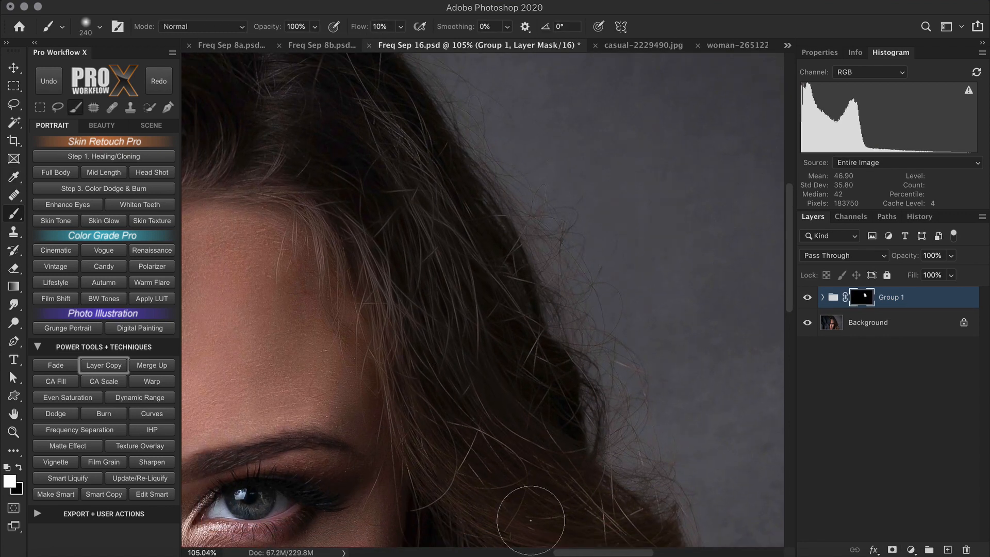
{"action": "mouse_move", "coordinate": [541, 268]}
{"action": "left_mouse_down"}
{"action": "mouse_move", "coordinate": [312, 187]}
{"action": "mouse_move", "coordinate": [556, 469]}
{"action": "left_mouse_up"}
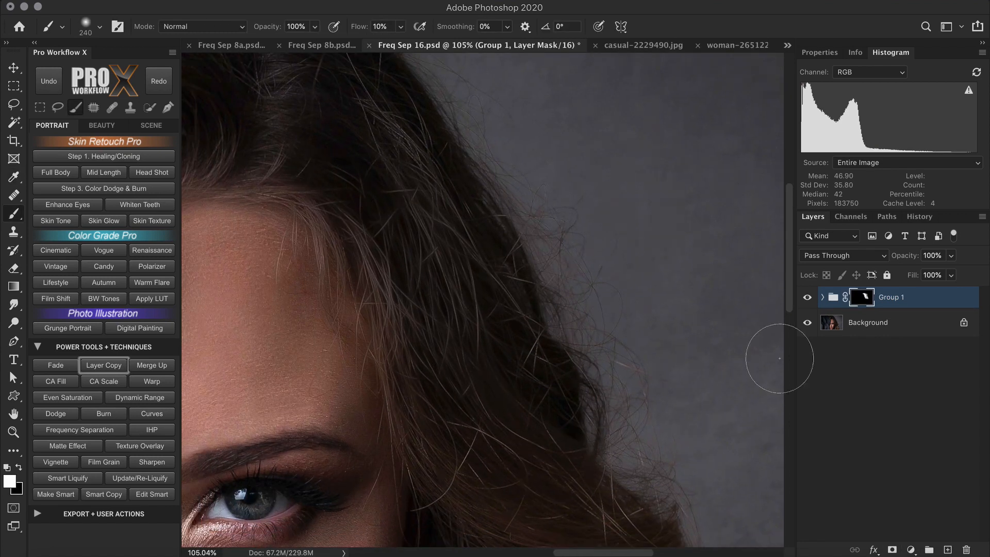
{"action": "left_click", "coordinate": [808, 298]}
{"action": "left_click", "coordinate": [808, 298]}
Stamp the visible layers into a new layer and soften it with the Camera Raw Filter, using Clarity about -98 and reduced Texture.
{"action": "key", "text": "super+0"}
{"action": "left_click", "coordinate": [151, 365]}
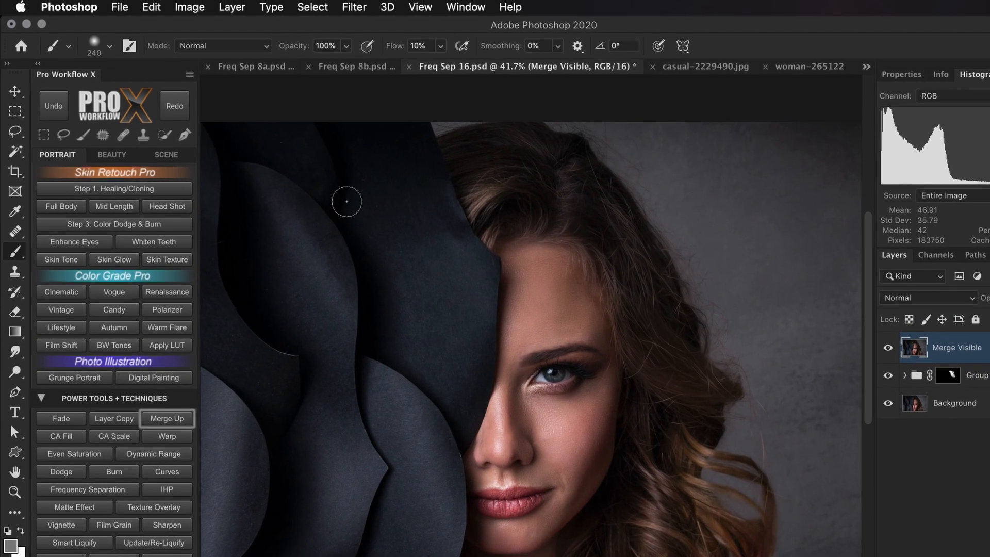
{"action": "left_click", "coordinate": [354, 6]}
{"action": "left_click", "coordinate": [356, 99]}
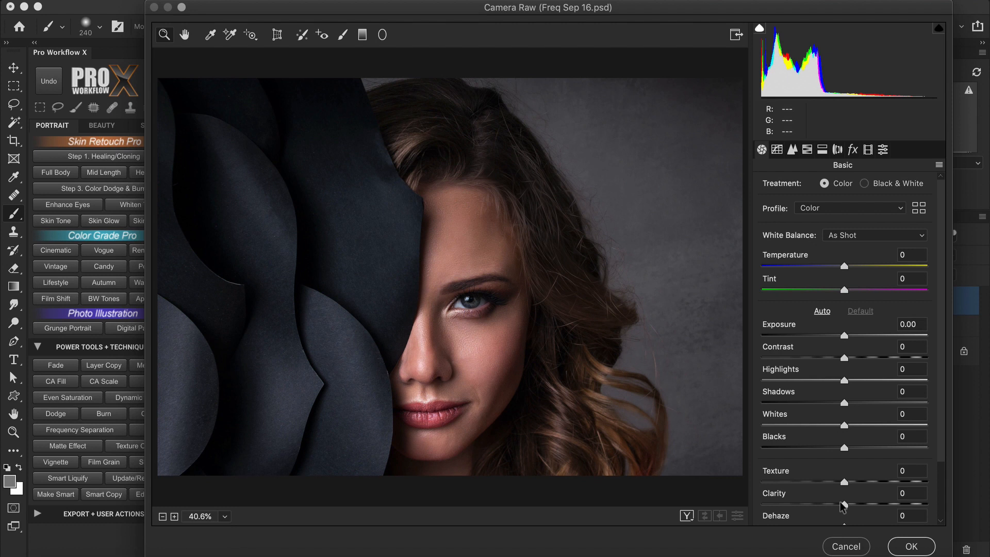
{"action": "left_click_drag", "start_coordinate": [844, 505], "coordinate": [753, 505]}
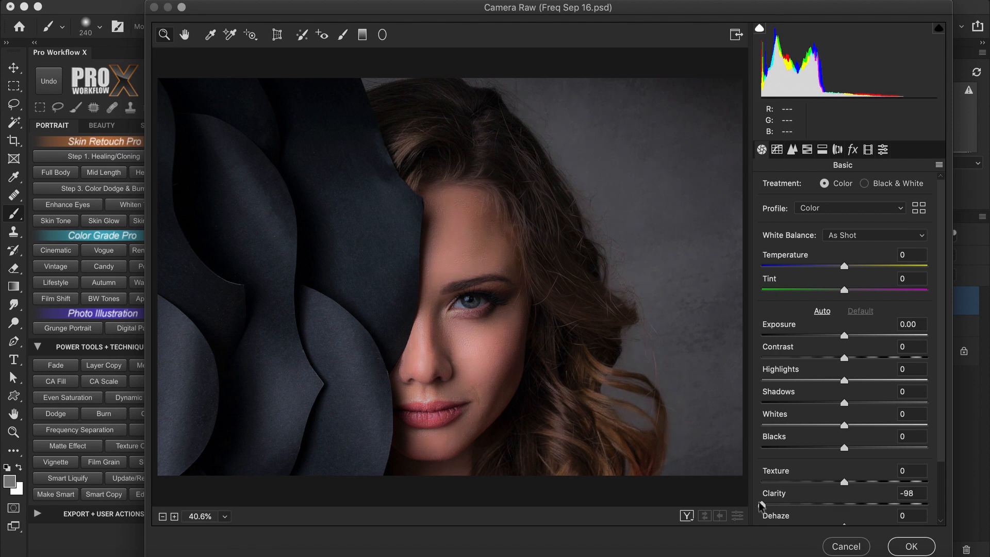
{"action": "left_click_drag", "start_coordinate": [846, 479], "coordinate": [774, 484]}
{"action": "left_click", "coordinate": [906, 542]}
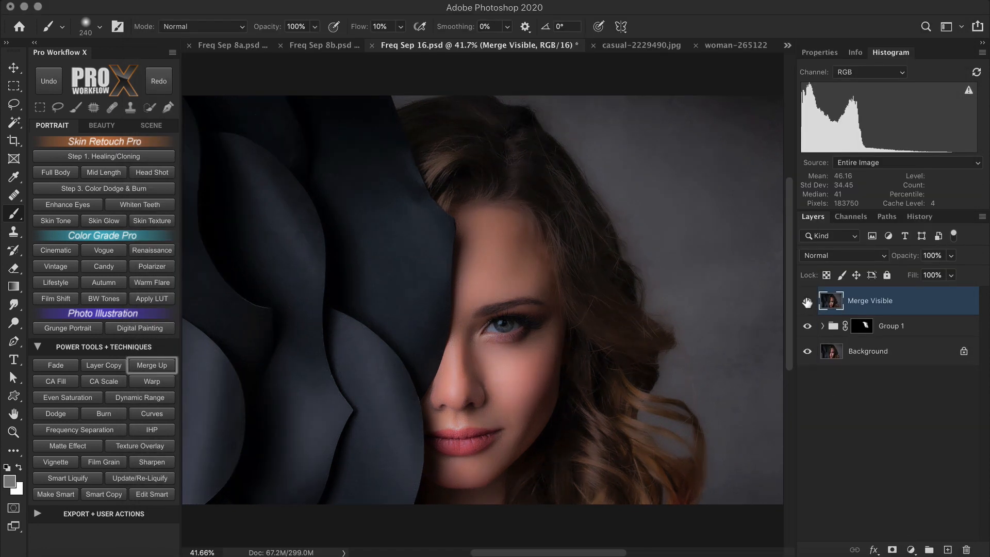
Rename the softened merged layer as low and inspect the skin around the eye and forehead up close.
{"action": "double_click", "coordinate": [870, 301]}
{"action": "type", "text": "low"}
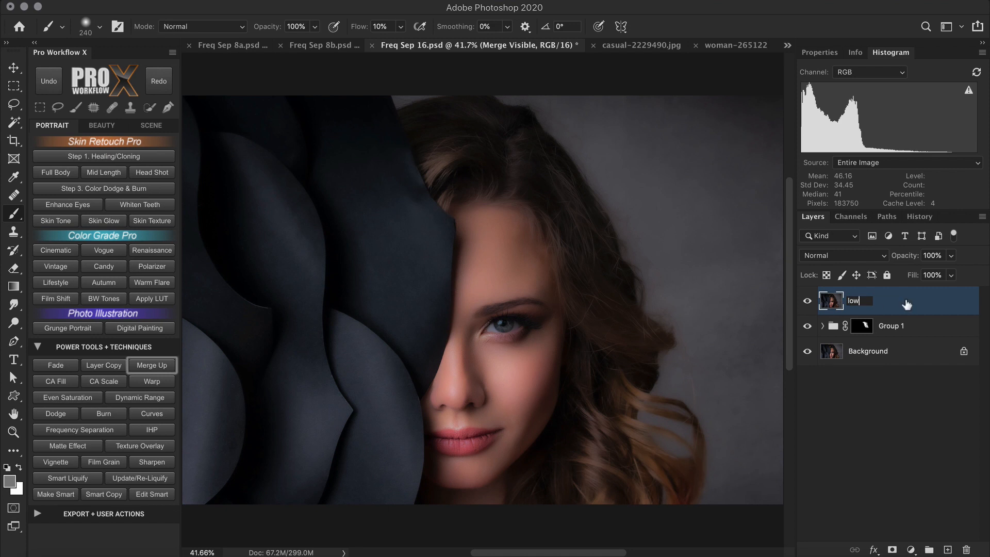
{"action": "key", "text": "Return"}
{"action": "left_click_drag", "start_coordinate": [554, 307], "coordinate": [608, 354]}
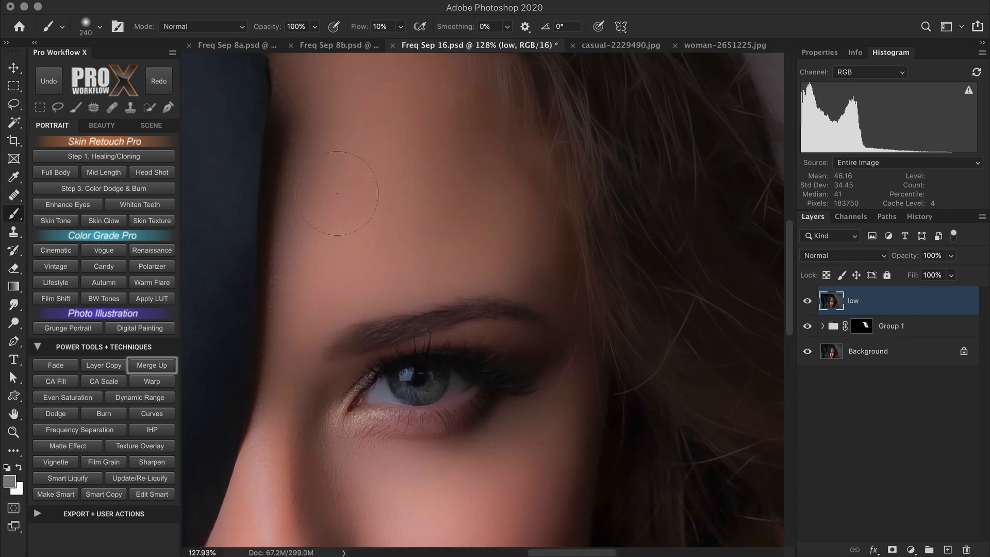
In Freq Sep 8a.psd, delete the Background copy, low and high layers so only the Background remains.
{"action": "left_click", "coordinate": [235, 45]}
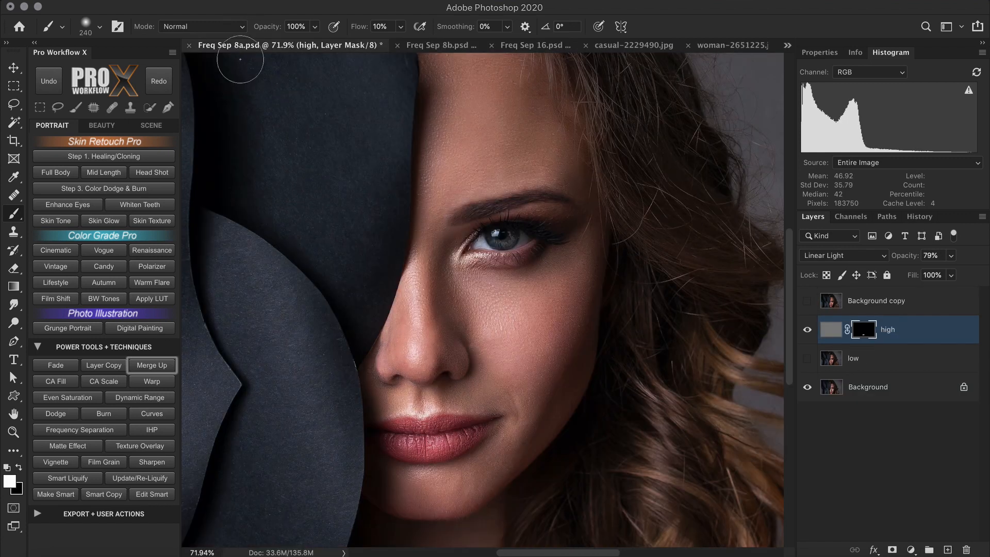
{"action": "left_click", "coordinate": [875, 307]}
{"action": "key", "text": "Delete"}
{"action": "left_click", "coordinate": [875, 330]}
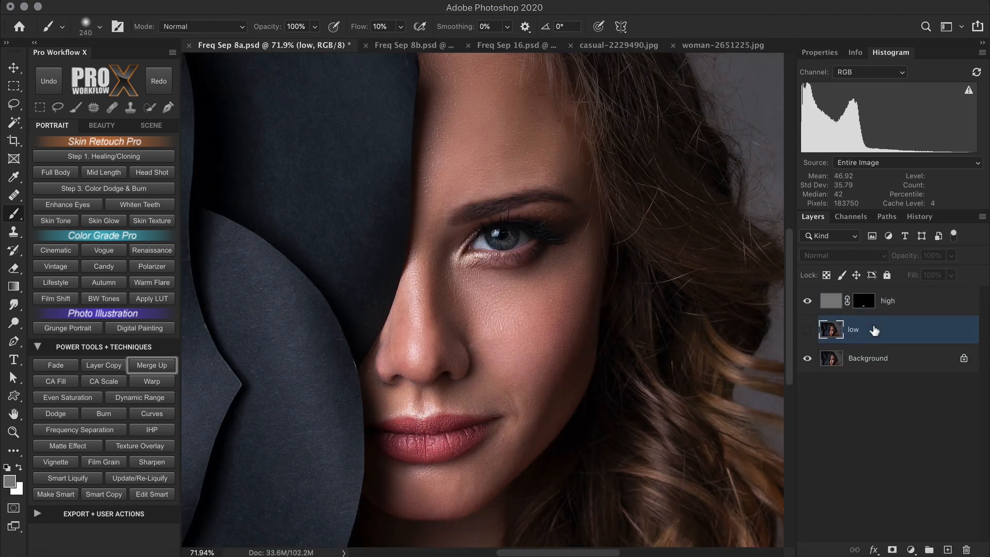
{"action": "key", "text": "Delete"}
{"action": "left_click", "coordinate": [903, 306]}
{"action": "key", "text": "Delete"}
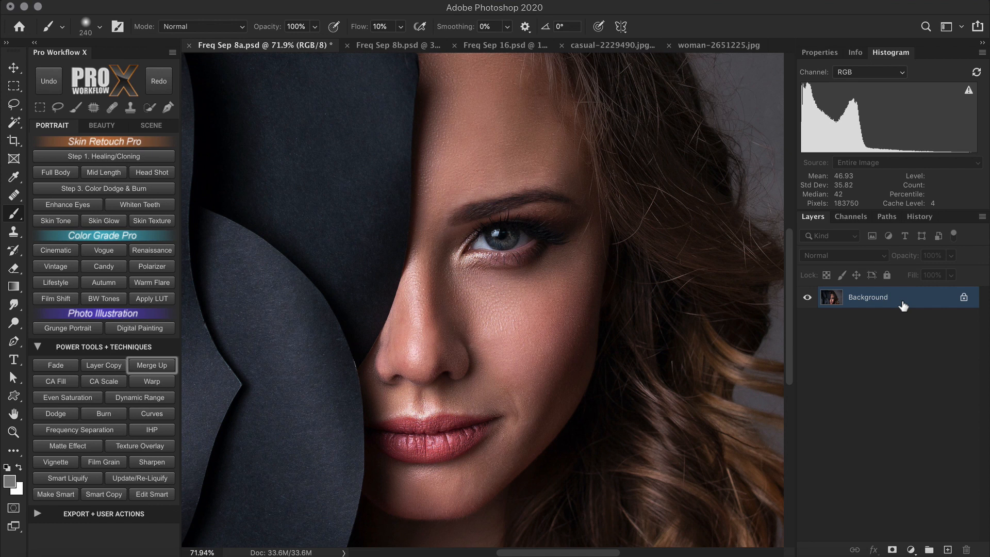
Duplicate the Background twice and, with the upper copy hidden, apply a Gaussian Blur of 10 pixels to Layer 1.
{"action": "left_click", "coordinate": [112, 365]}
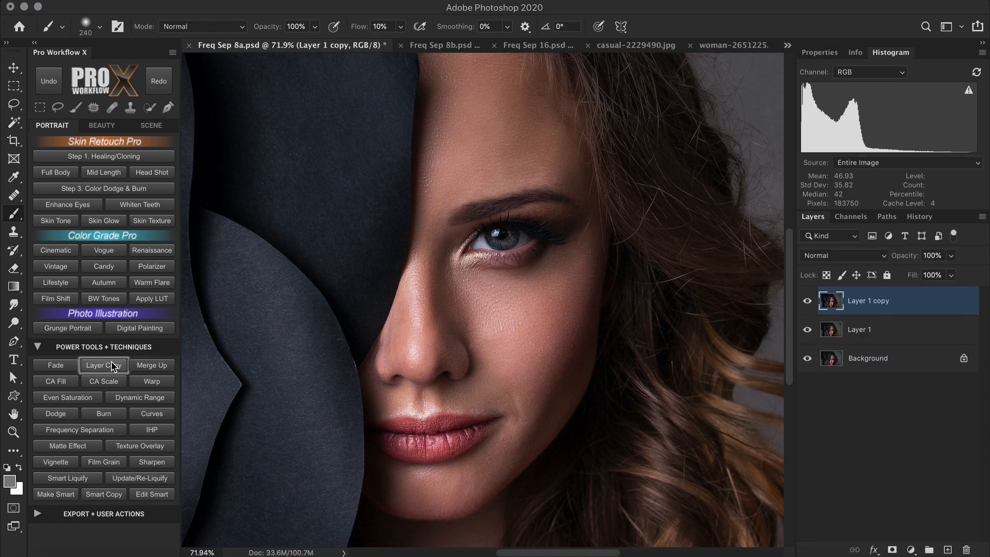
{"action": "left_click", "coordinate": [807, 301]}
{"action": "left_click", "coordinate": [858, 331]}
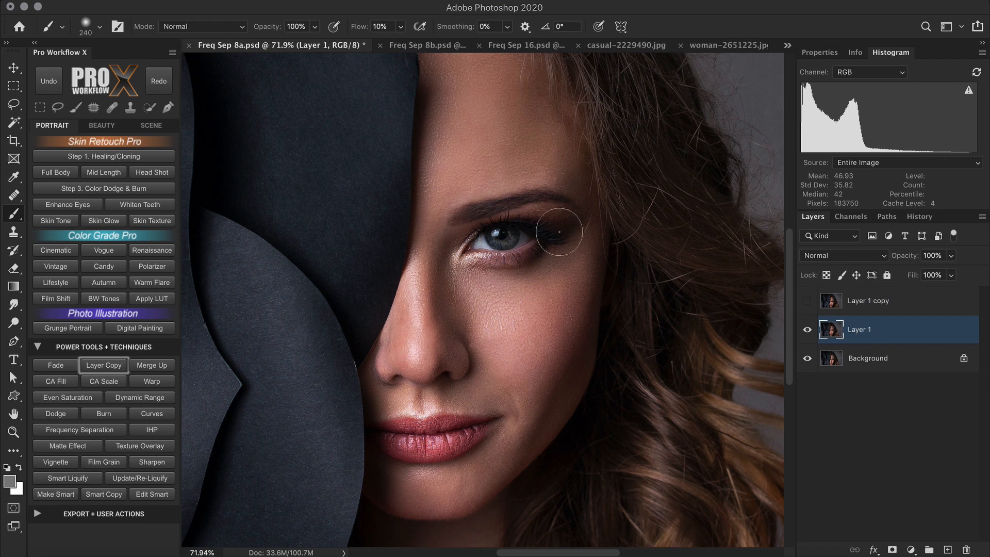
{"action": "left_click", "coordinate": [321, 0]}
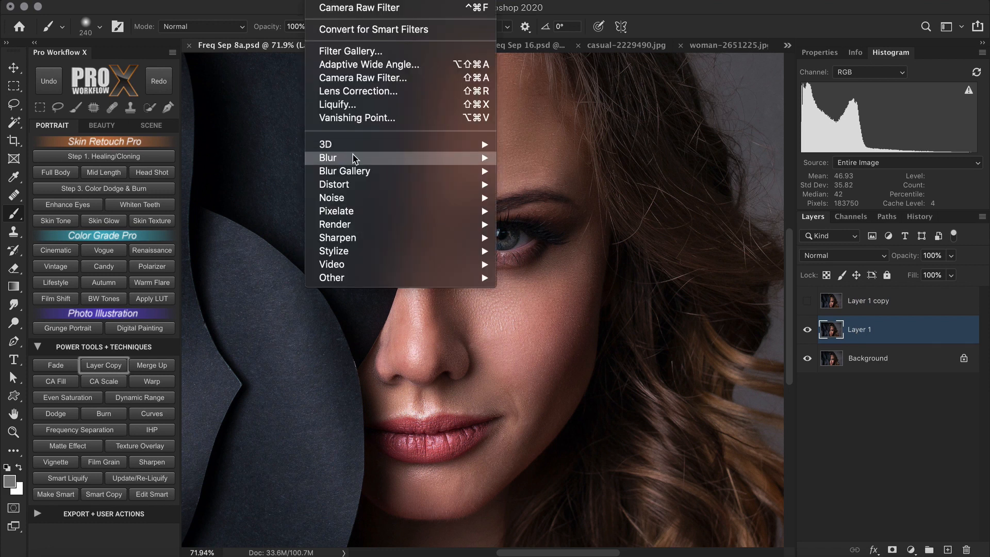
{"action": "mouse_move", "coordinate": [354, 158]}
{"action": "left_click", "coordinate": [543, 212]}
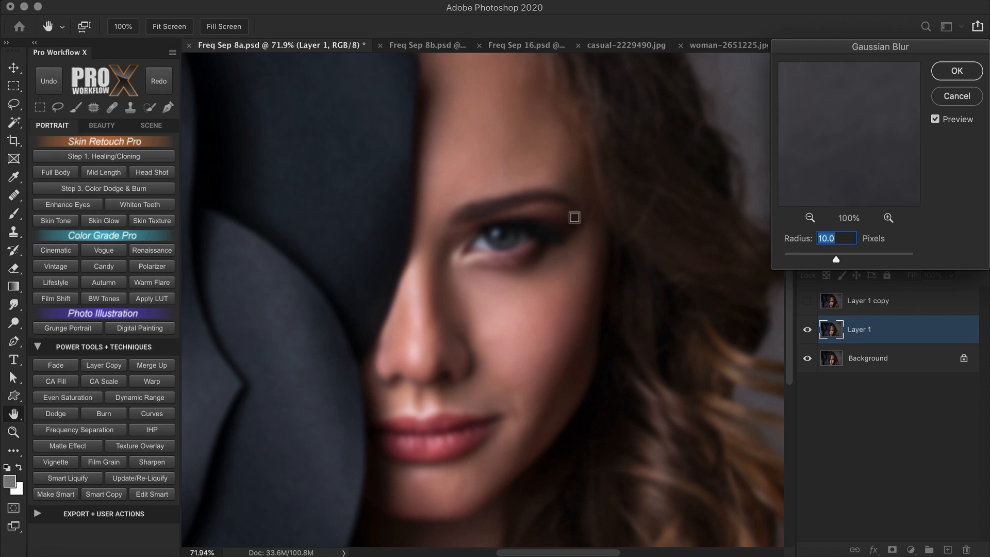
{"action": "left_click", "coordinate": [956, 71]}
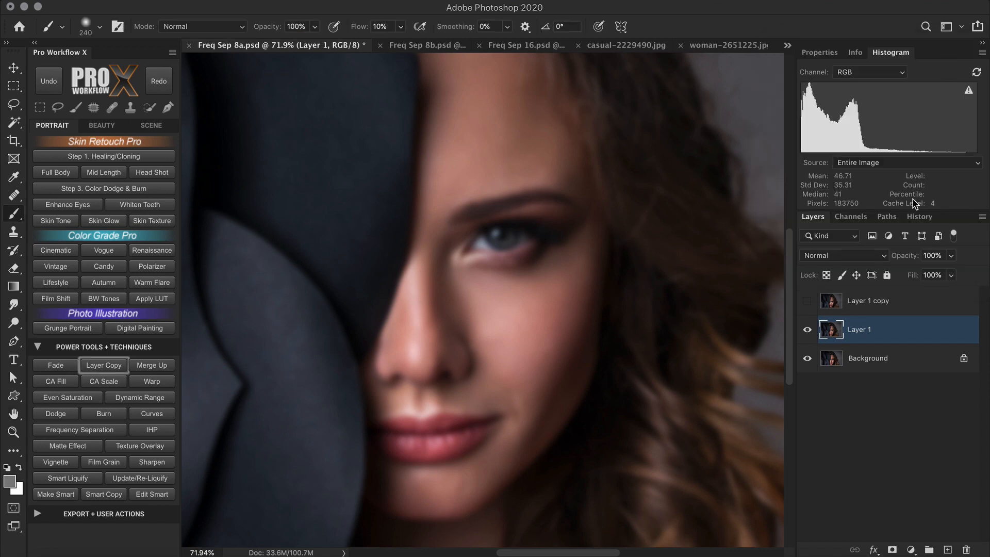
Show Layer 1 copy and subtract Layer 1 from it with Apply Image, using scale 2 and offset 128.
{"action": "left_click", "coordinate": [887, 303]}
{"action": "left_click", "coordinate": [807, 301]}
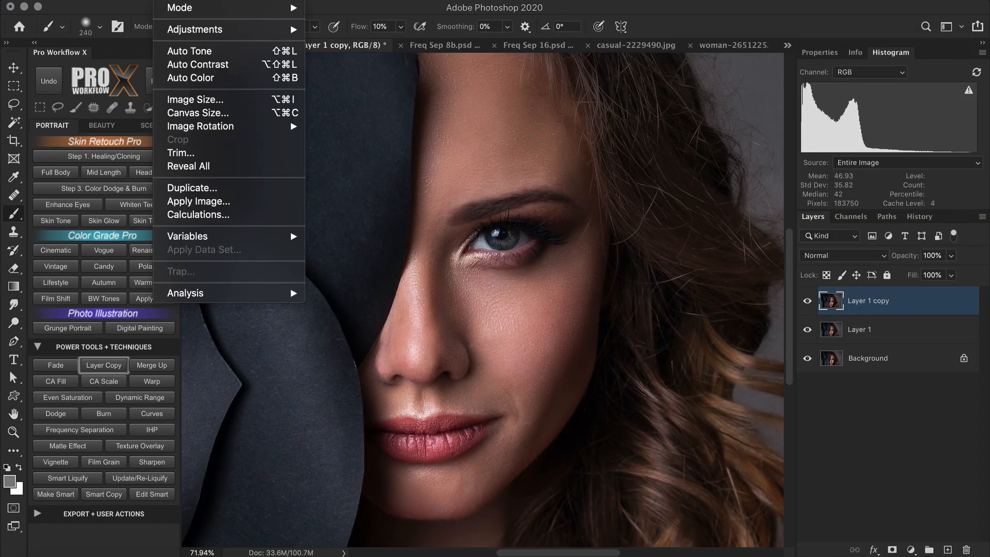
{"action": "left_click", "coordinate": [238, 193]}
{"action": "left_click", "coordinate": [671, 109]}
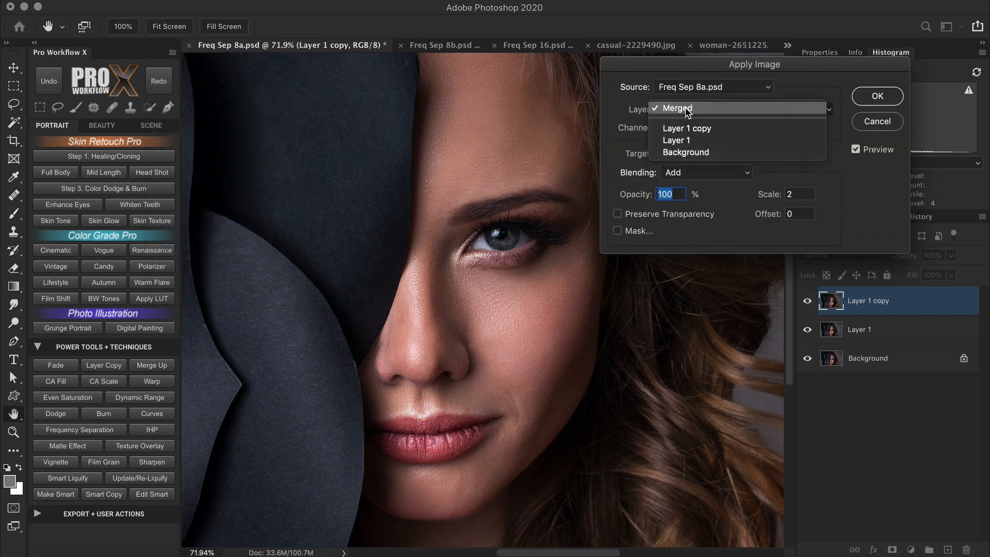
{"action": "left_click", "coordinate": [692, 143]}
{"action": "left_click", "coordinate": [697, 172]}
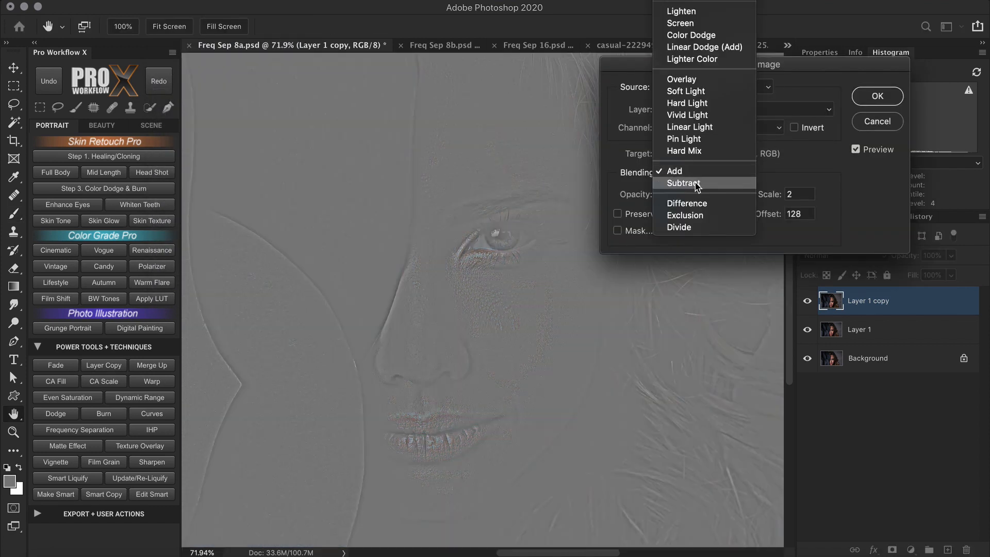
{"action": "left_click", "coordinate": [697, 185]}
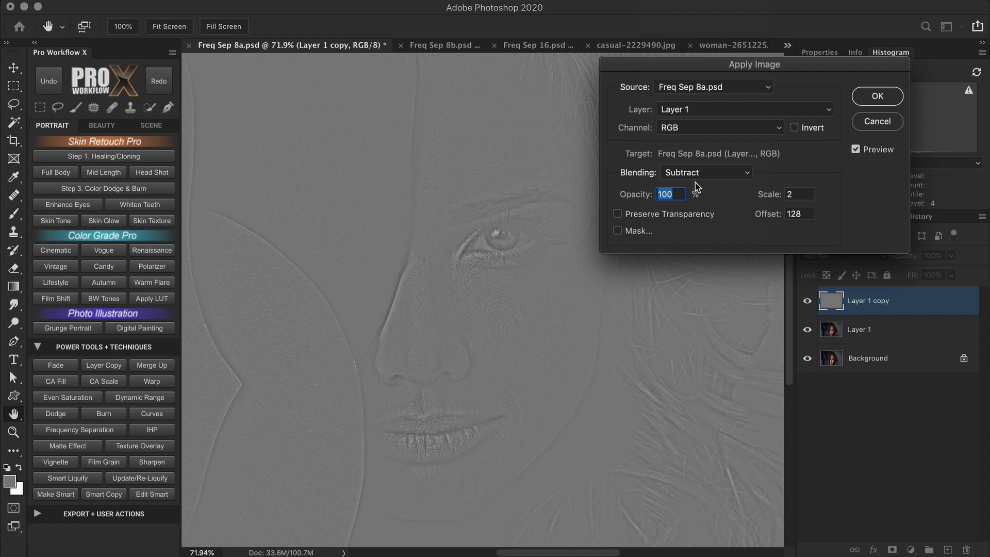
{"action": "left_click", "coordinate": [862, 98]}
Set the subtracted texture layer to Linear Light blending and rename it high.
{"action": "left_click", "coordinate": [840, 255]}
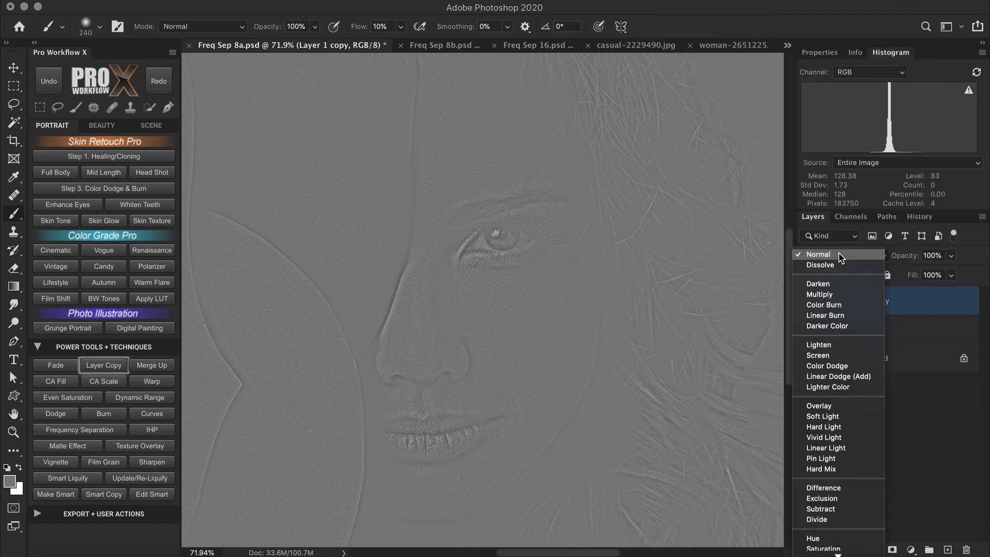
{"action": "left_click", "coordinate": [840, 448]}
{"action": "double_click", "coordinate": [853, 300]}
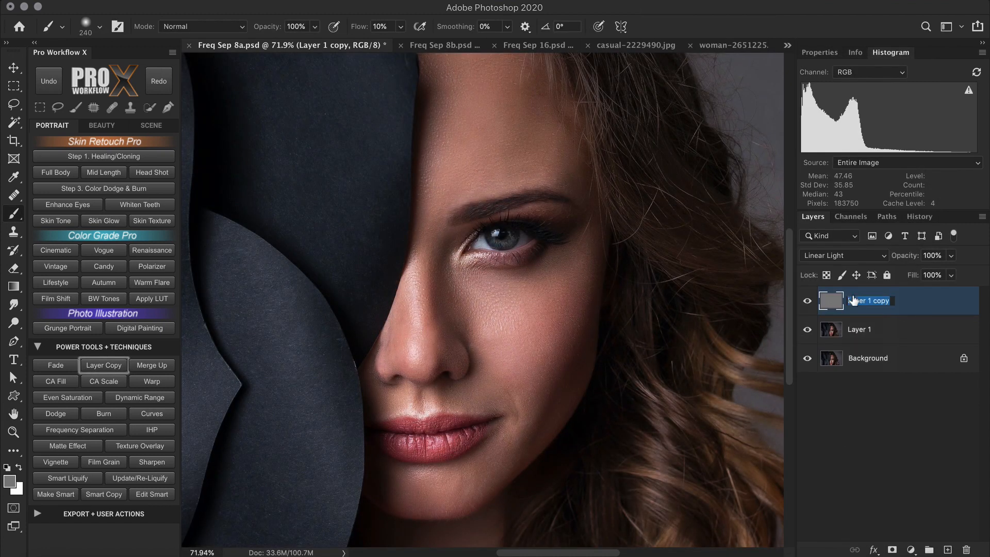
{"action": "type", "text": "high"}
{"action": "key", "text": "Return"}
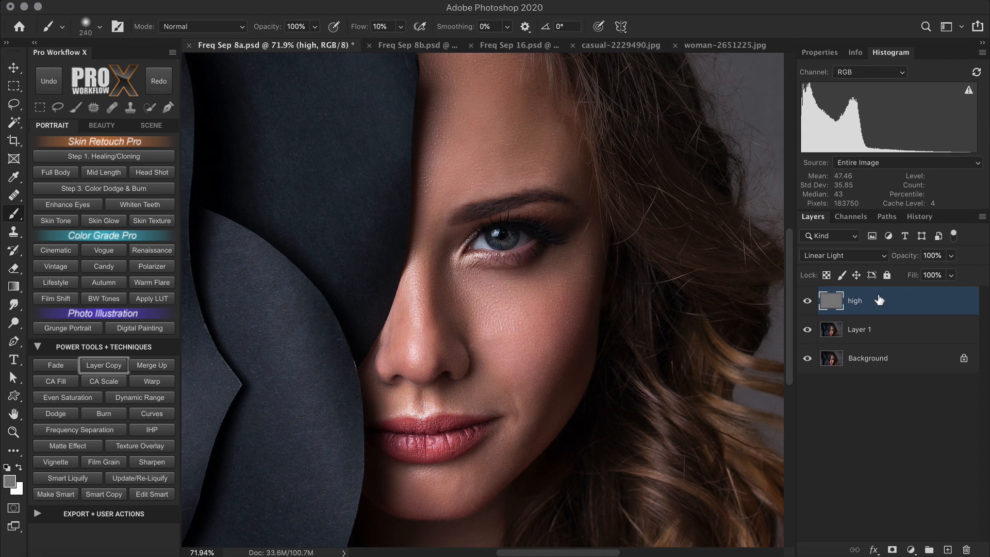
Duplicate the blurred Layer 1, then name the upper copy mid and the lower one low.
{"action": "left_click_drag", "start_coordinate": [890, 331], "coordinate": [947, 549]}
{"action": "double_click", "coordinate": [873, 330]}
{"action": "type", "text": "mid"}
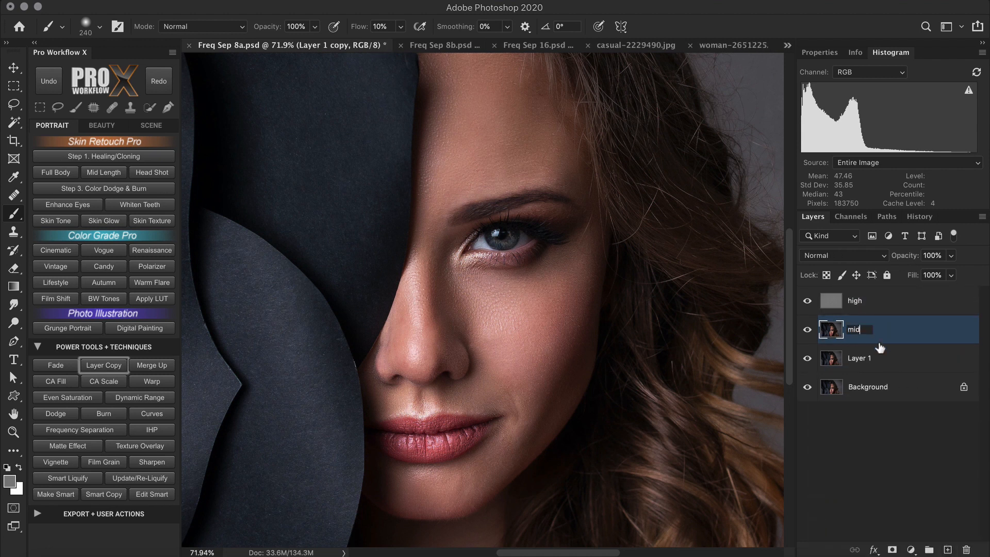
{"action": "key", "text": "Return"}
{"action": "double_click", "coordinate": [868, 358]}
{"action": "type", "text": "low"}
{"action": "key", "text": "Return"}
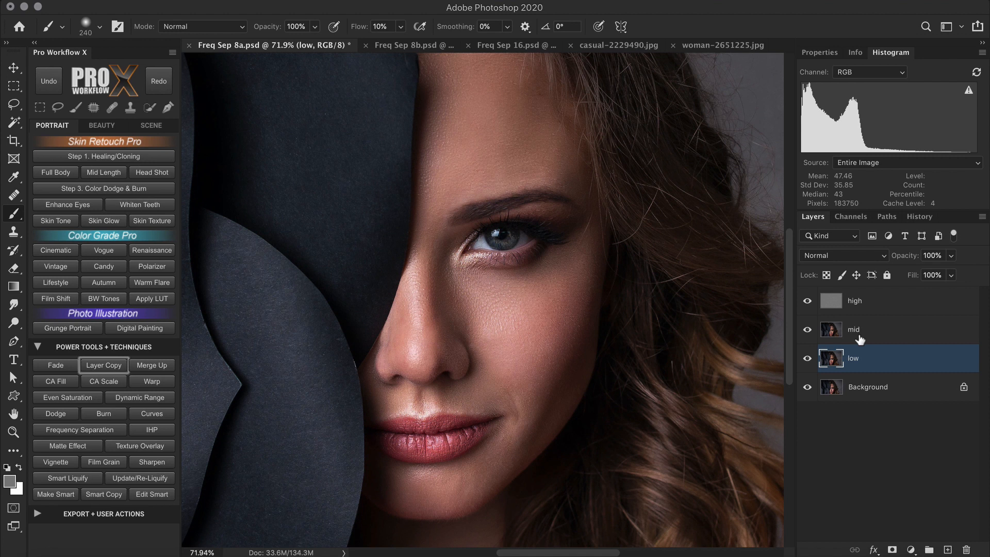
Hide the high and mid layers.
{"action": "left_click", "coordinate": [808, 301]}
{"action": "left_click", "coordinate": [808, 329]}
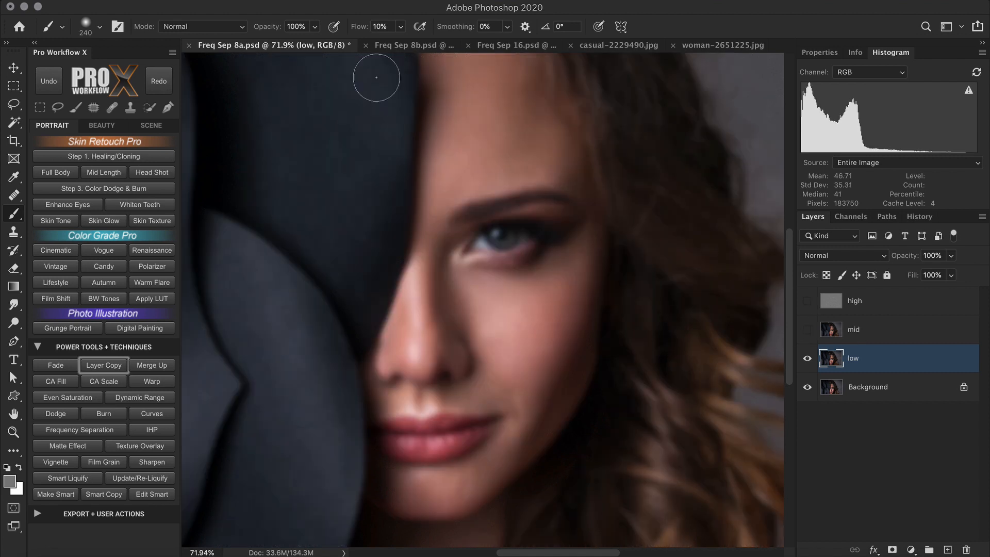
Try a Gaussian Blur of about 48.7 pixels on the low layer.
{"action": "left_click", "coordinate": [326, 2]}
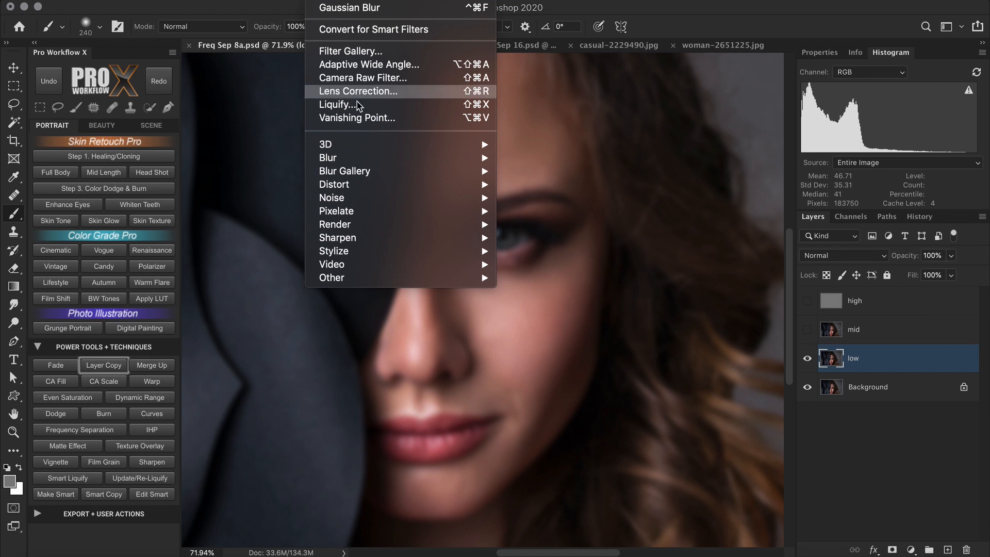
{"action": "mouse_move", "coordinate": [375, 159]}
{"action": "left_click", "coordinate": [532, 212]}
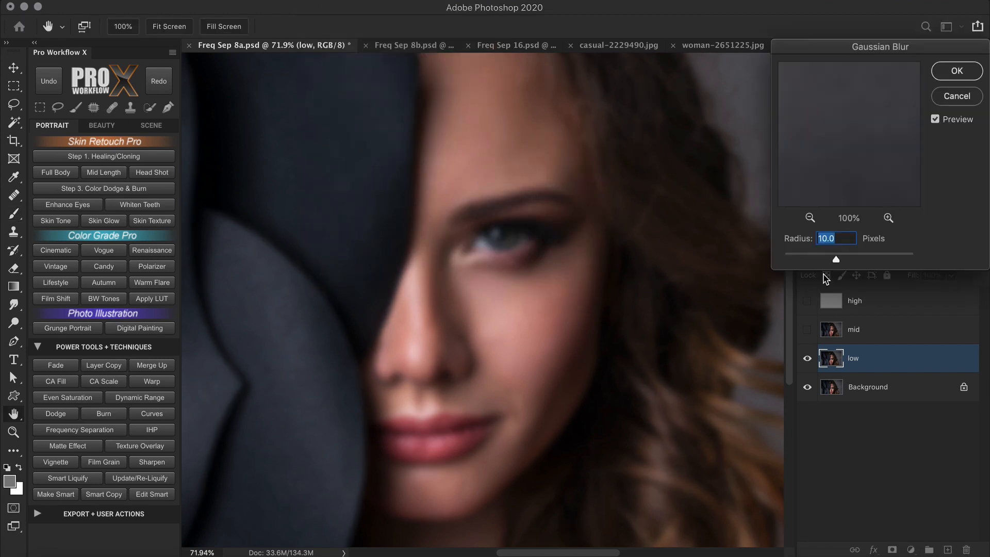
{"action": "left_click_drag", "start_coordinate": [836, 259], "coordinate": [855, 260]}
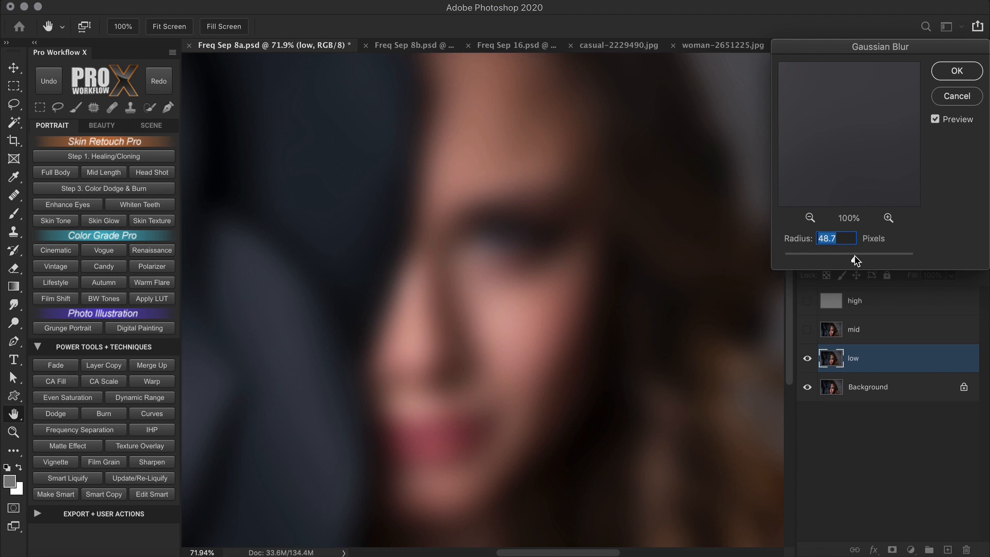
{"action": "left_click", "coordinate": [943, 97]}
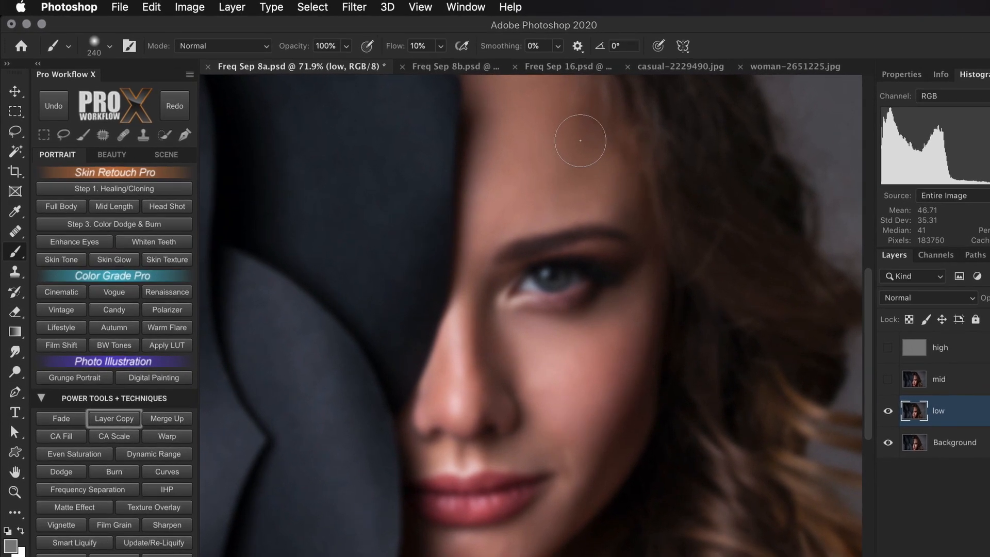
Try the Dust & Scratches filter on the low layer with threshold 0 and a radius of about 57 pixels.
{"action": "left_click", "coordinate": [325, 1]}
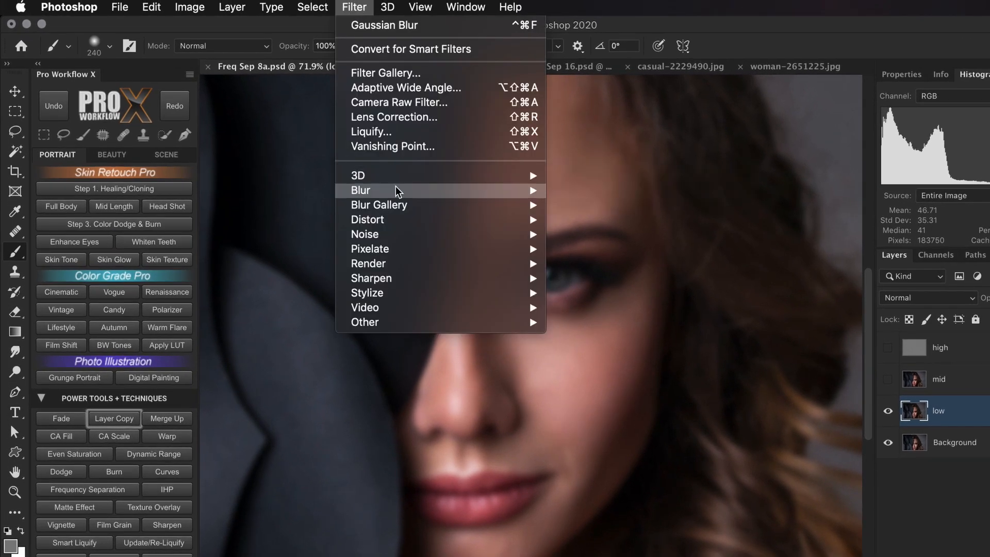
{"action": "mouse_move", "coordinate": [408, 240]}
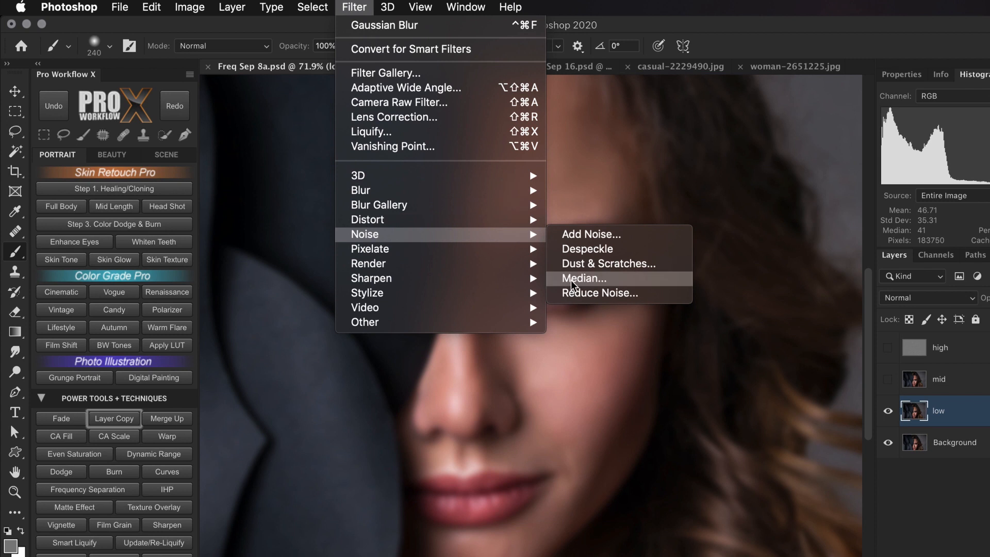
{"action": "left_click", "coordinate": [658, 268]}
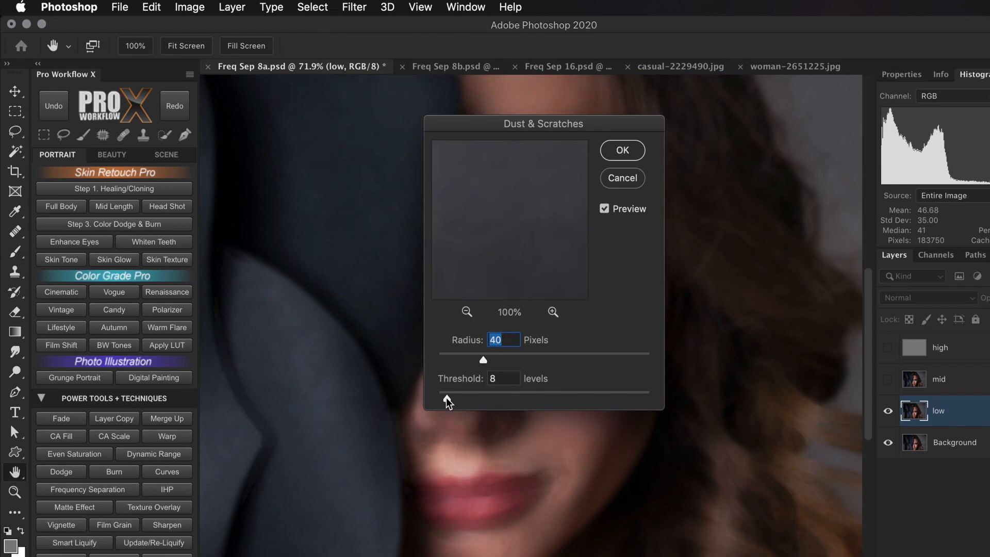
{"action": "left_click_drag", "start_coordinate": [449, 399], "coordinate": [428, 402]}
{"action": "left_click_drag", "start_coordinate": [494, 125], "coordinate": [661, 111]}
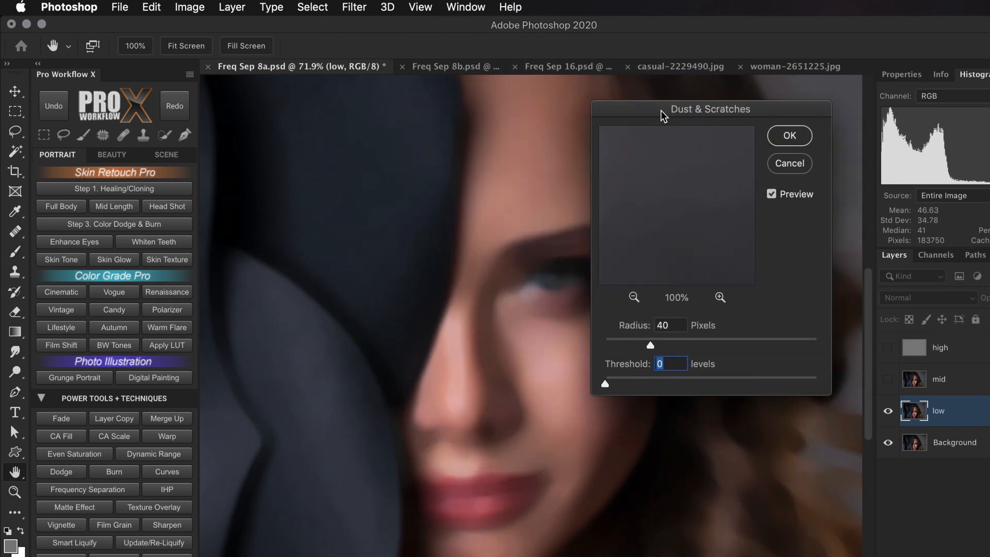
{"action": "left_click_drag", "start_coordinate": [623, 344], "coordinate": [670, 348]}
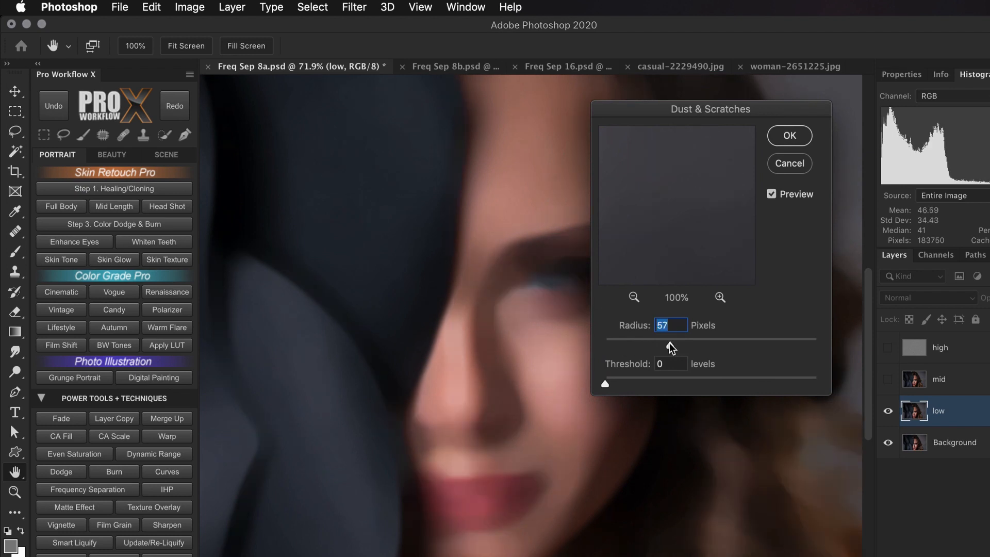
{"action": "left_click", "coordinate": [789, 163]}
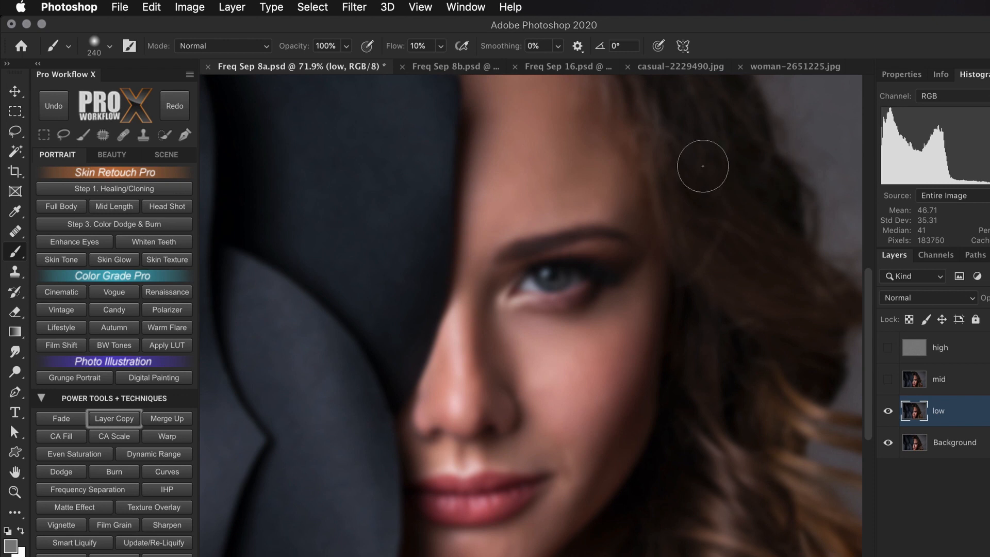
Apply a Surface Blur with a radius of about 60 pixels to the low layer, fine-tuning its threshold.
{"action": "left_click", "coordinate": [365, 8]}
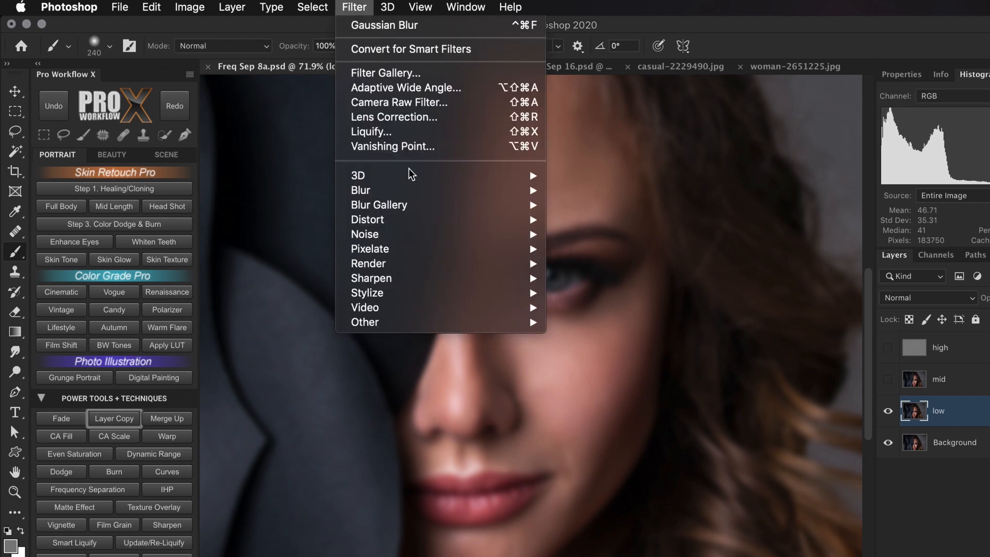
{"action": "left_click", "coordinate": [628, 337]}
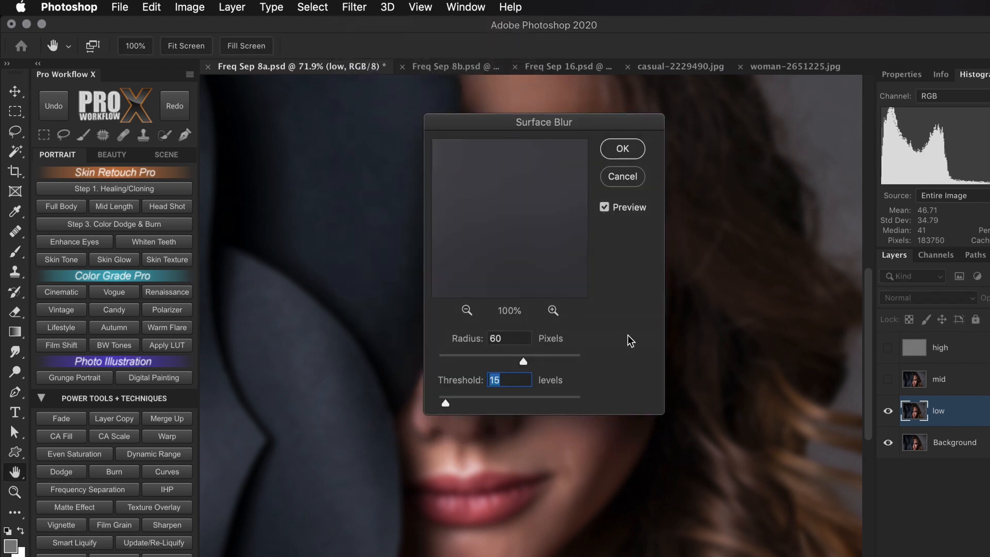
{"action": "left_click_drag", "start_coordinate": [552, 132], "coordinate": [753, 108]}
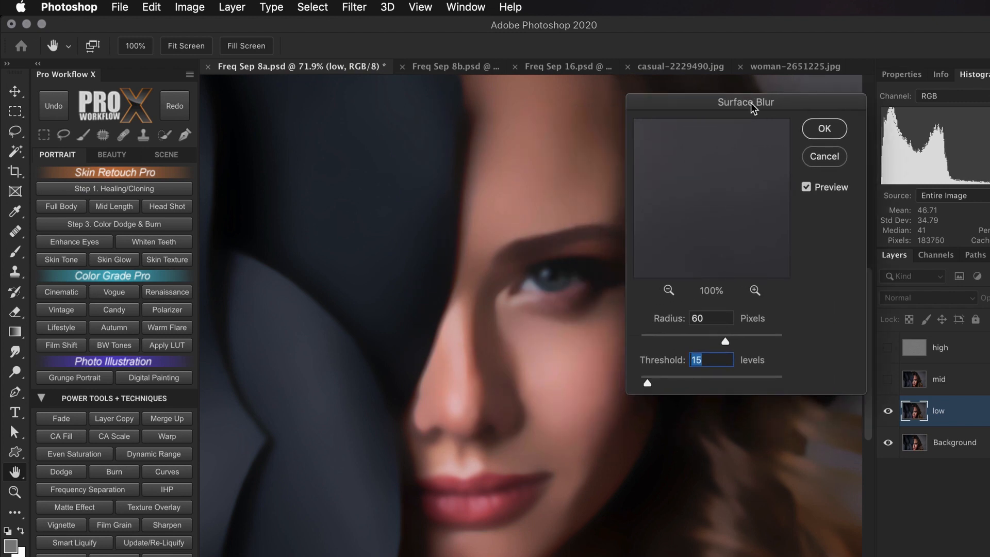
{"action": "left_click_drag", "start_coordinate": [645, 385], "coordinate": [646, 387]}
{"action": "left_click", "coordinate": [823, 131]}
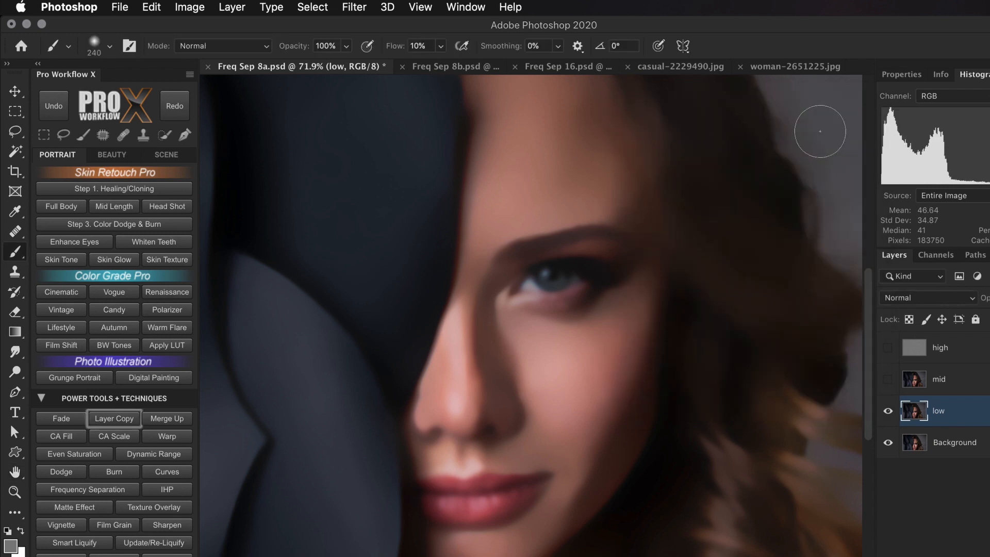
Show the mid layer and subtract the low layer from it with Apply Image, using scale 2 and offset 128.
{"action": "left_click", "coordinate": [954, 390]}
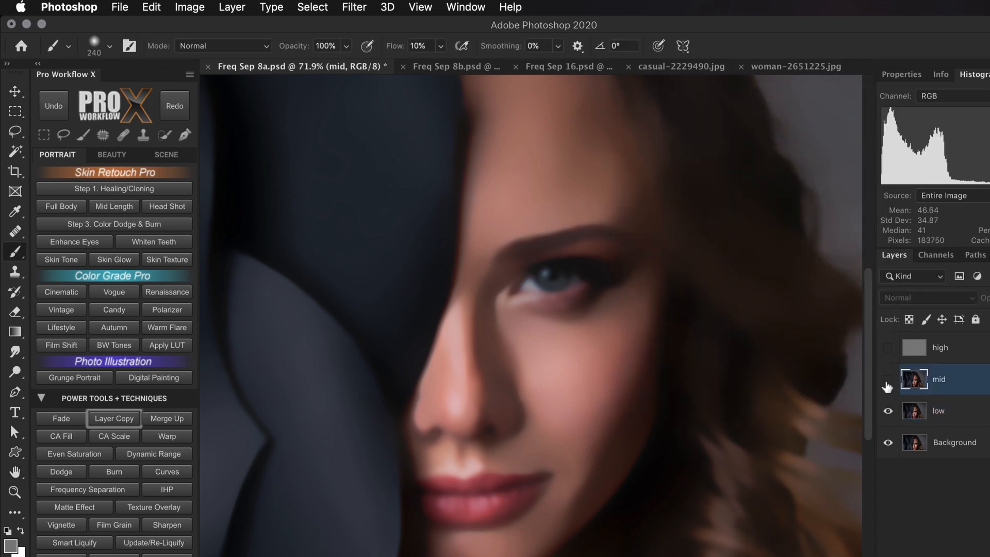
{"action": "left_click", "coordinate": [888, 380]}
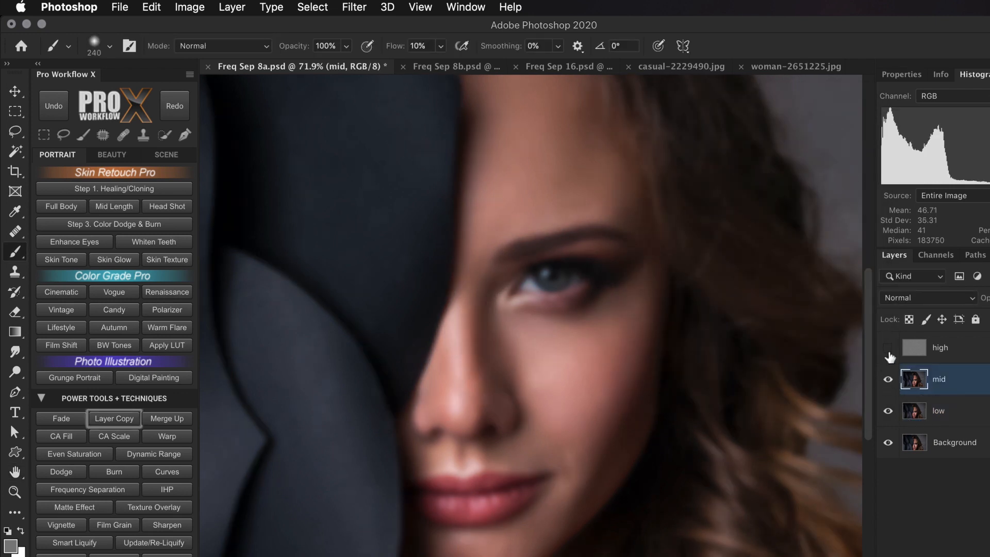
{"action": "left_click", "coordinate": [190, 7]}
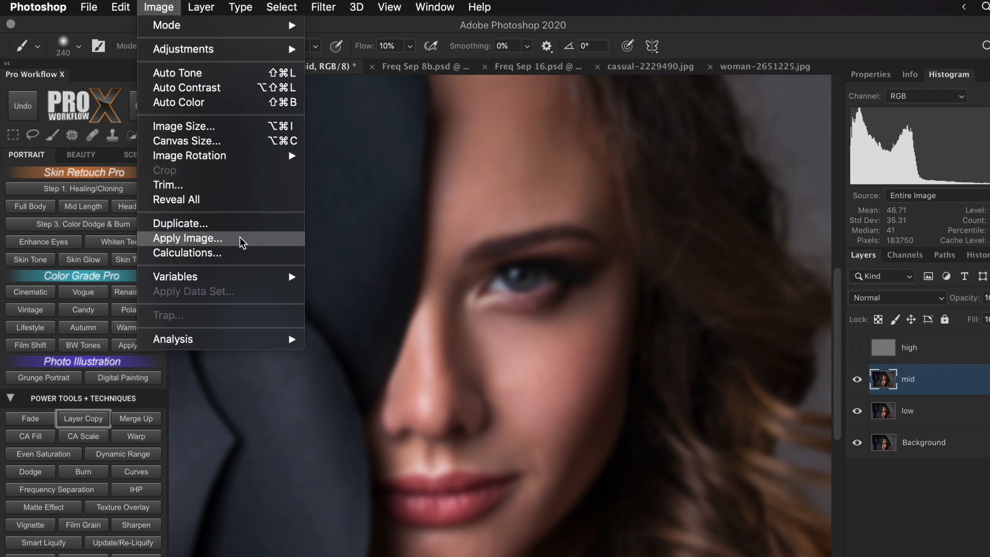
{"action": "left_click", "coordinate": [240, 237]}
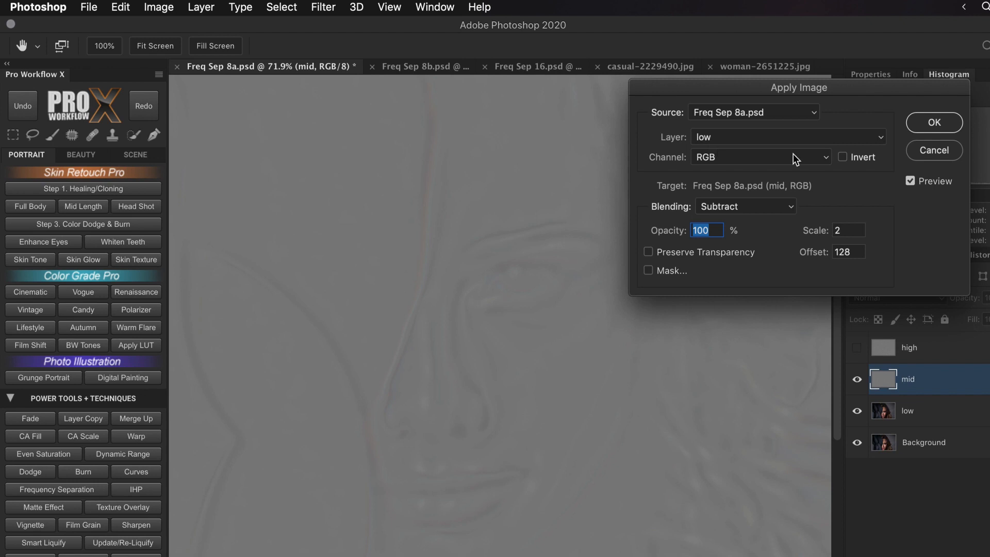
{"action": "left_click", "coordinate": [933, 123]}
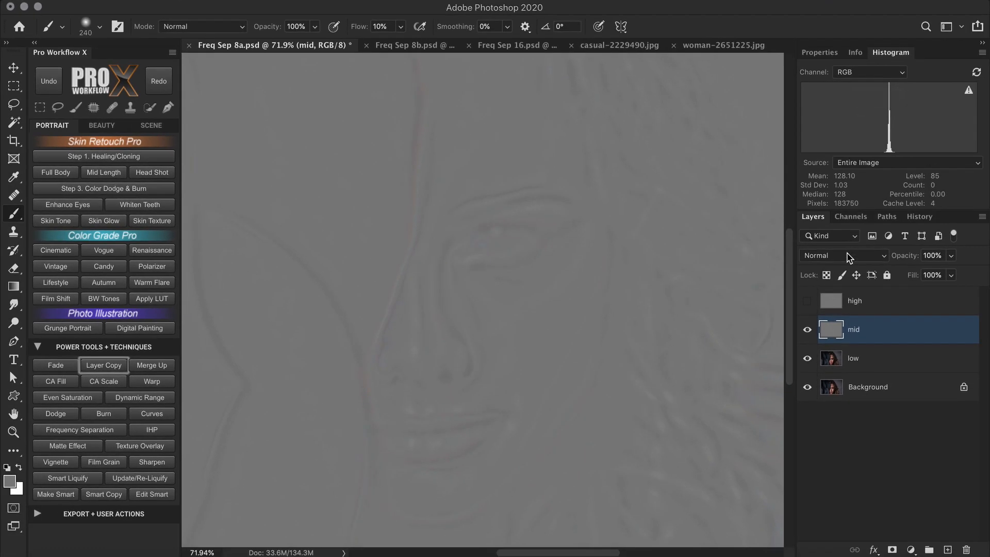
Blend the mid layer in Linear Light at 20% opacity, with the high layer shown again above it.
{"action": "left_click", "coordinate": [850, 256]}
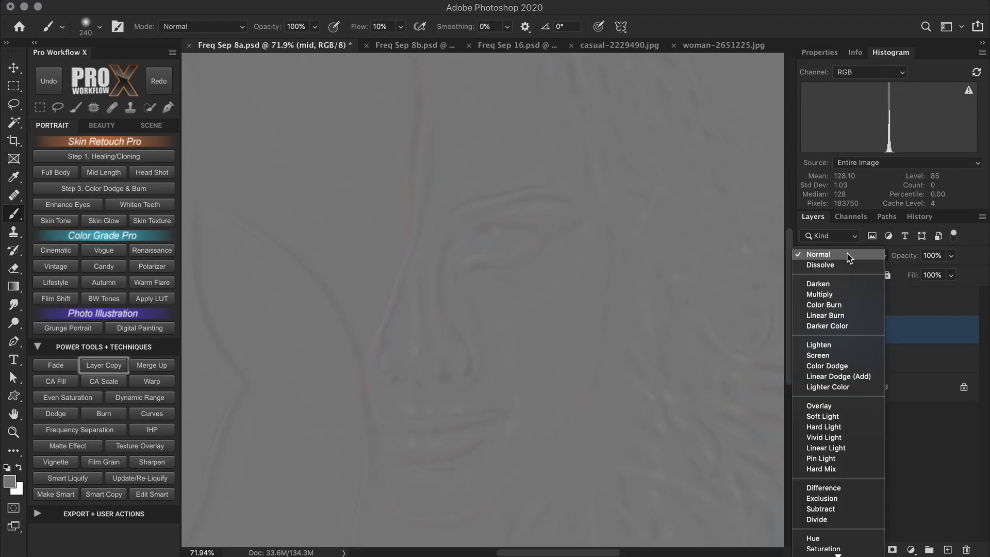
{"action": "left_click", "coordinate": [845, 437]}
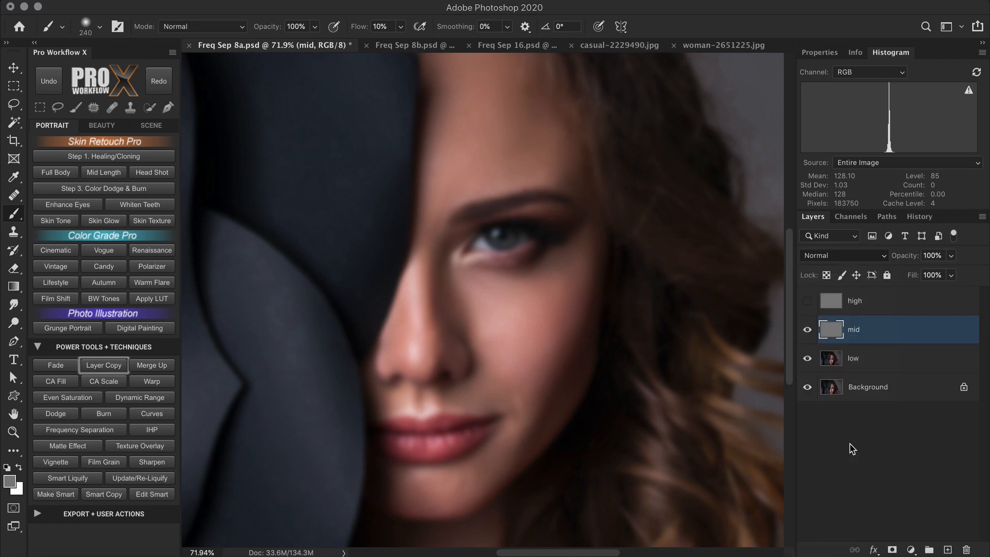
{"action": "left_click", "coordinate": [807, 301]}
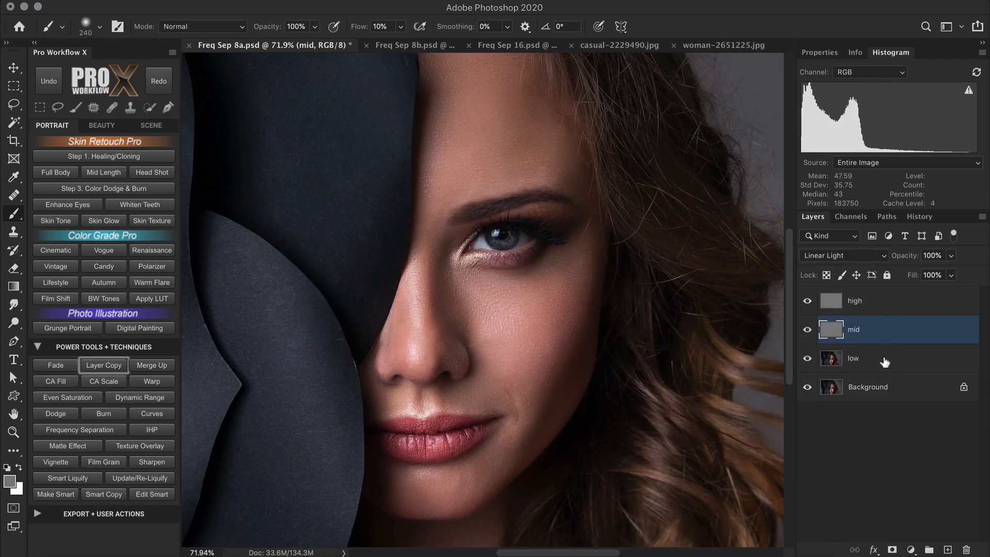
{"action": "left_click_drag", "start_coordinate": [902, 257], "coordinate": [849, 263]}
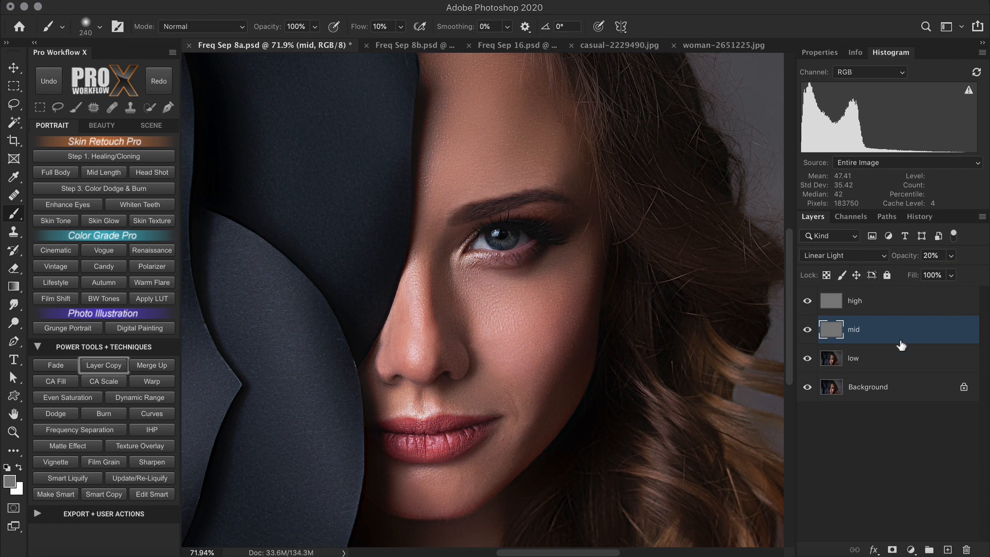
Delete the high, mid and low layers so only the Background remains.
{"action": "left_click", "coordinate": [882, 308]}
{"action": "left_click", "coordinate": [873, 367], "text": "shift"}
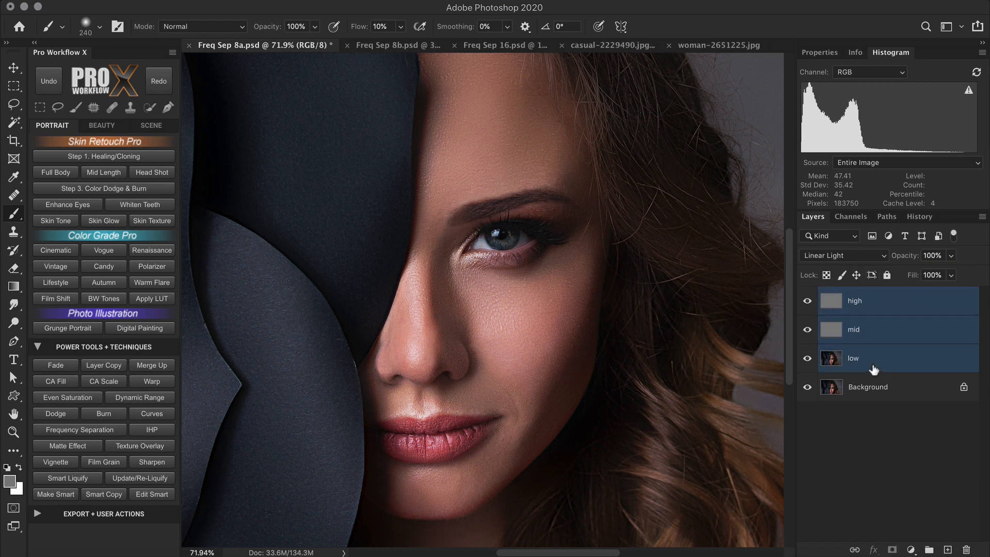
{"action": "key", "text": "Delete"}
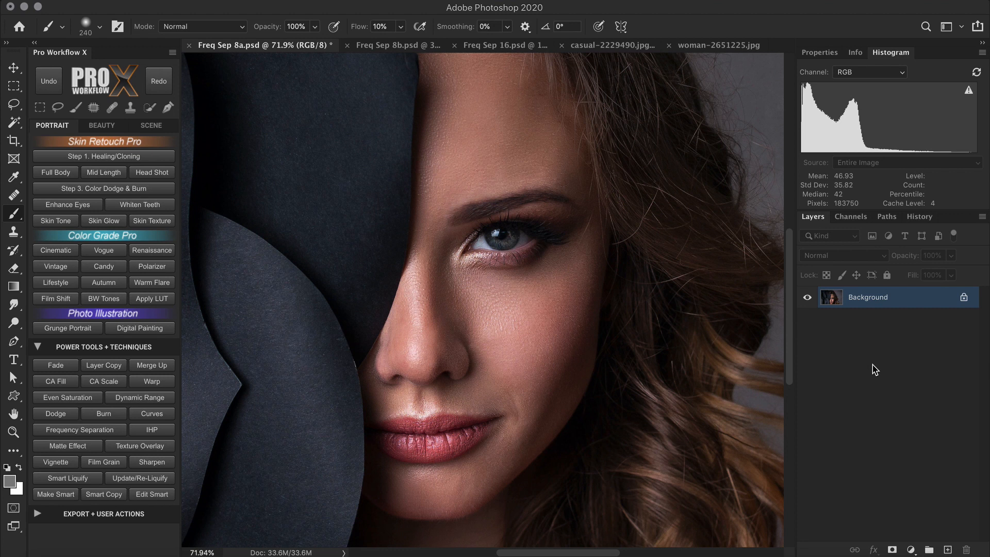
Run the B2 user action on the Background, accepting a 10-pixel Gaussian Blur and a Surface Blur of radius 30, threshold 15.
{"action": "left_click", "coordinate": [158, 347]}
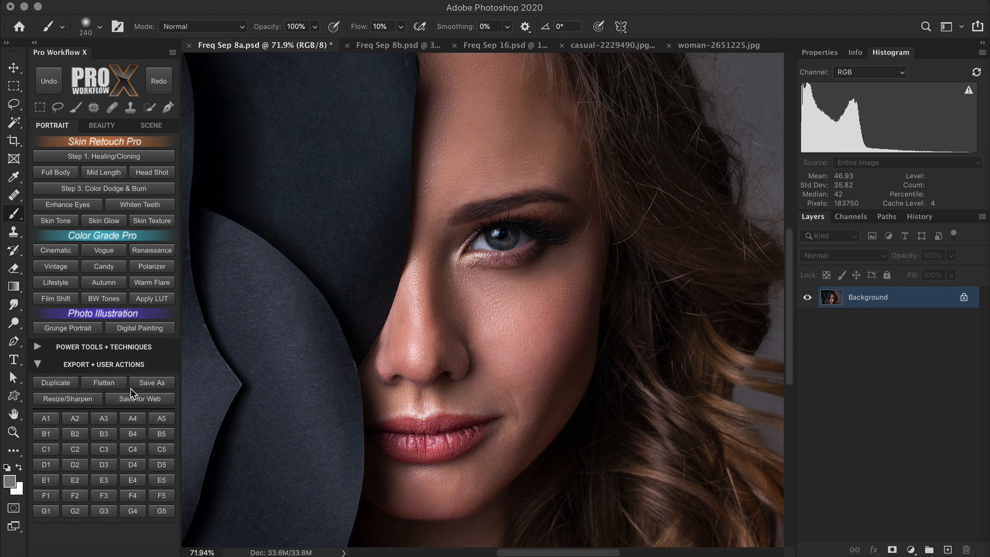
{"action": "left_click", "coordinate": [75, 434]}
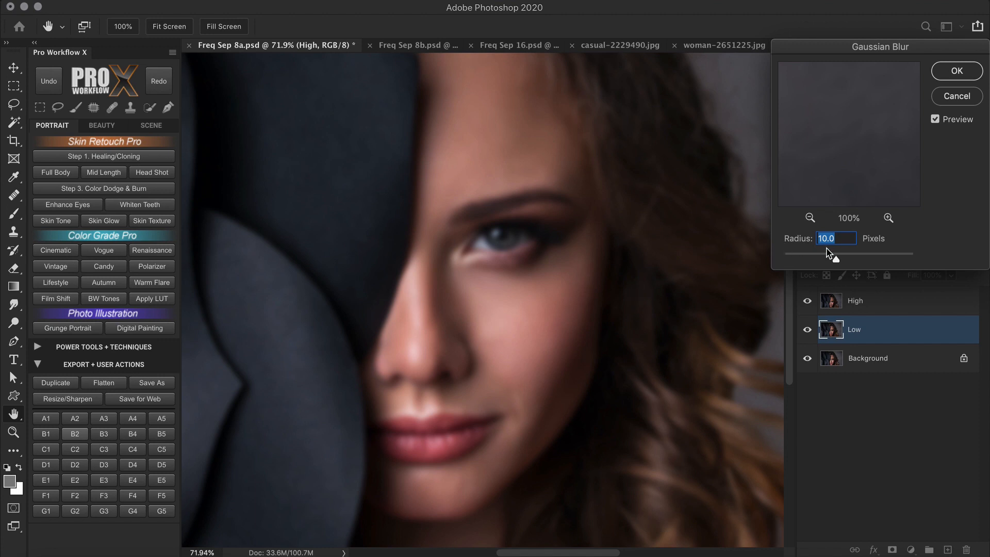
{"action": "left_click", "coordinate": [941, 73]}
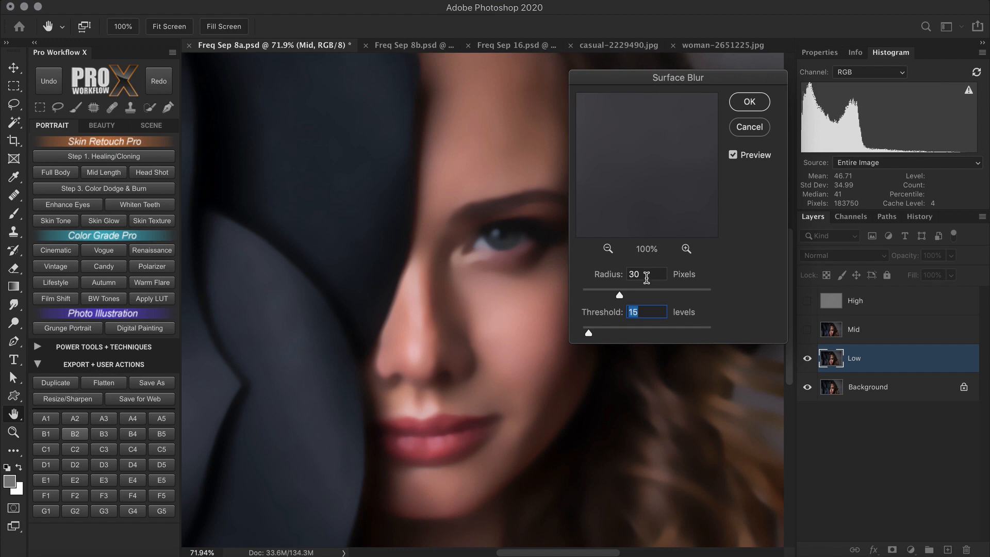
{"action": "left_click", "coordinate": [749, 102]}
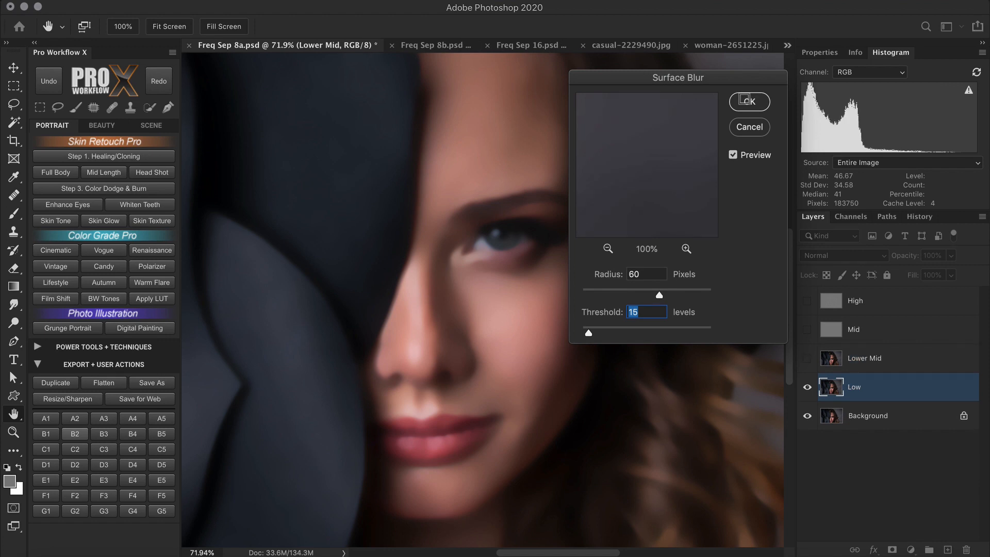
Set the final Surface Blur on the Low layer to radius 80, threshold 15, and expand the finished FS 5.0 group.
{"action": "left_click_drag", "start_coordinate": [659, 295], "coordinate": [686, 297]}
{"action": "left_click", "coordinate": [685, 297]}
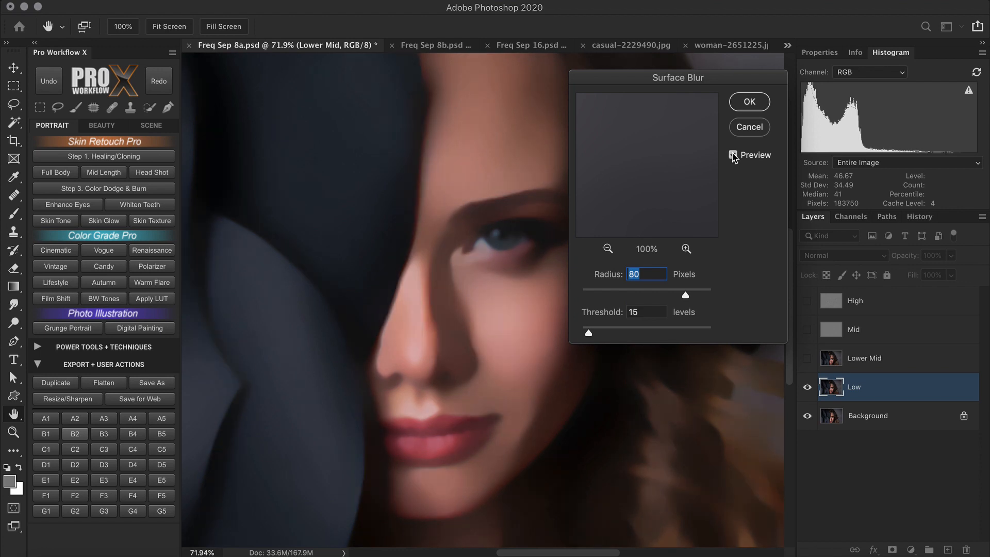
{"action": "left_click", "coordinate": [749, 102]}
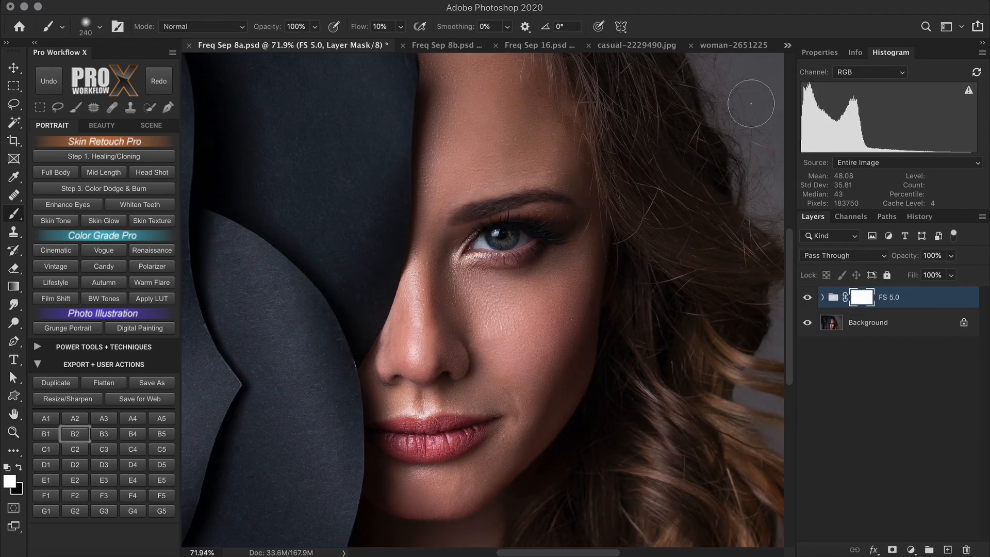
{"action": "left_click", "coordinate": [822, 298]}
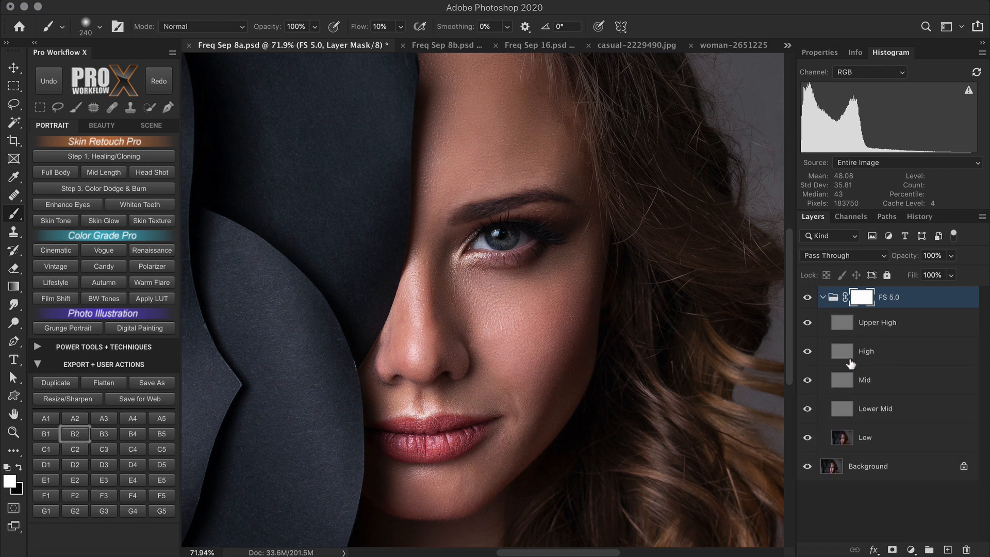
Reduce the Mid layer's opacity and lower the Lower Mid layer's opacity to 0%.
{"action": "left_click", "coordinate": [916, 380]}
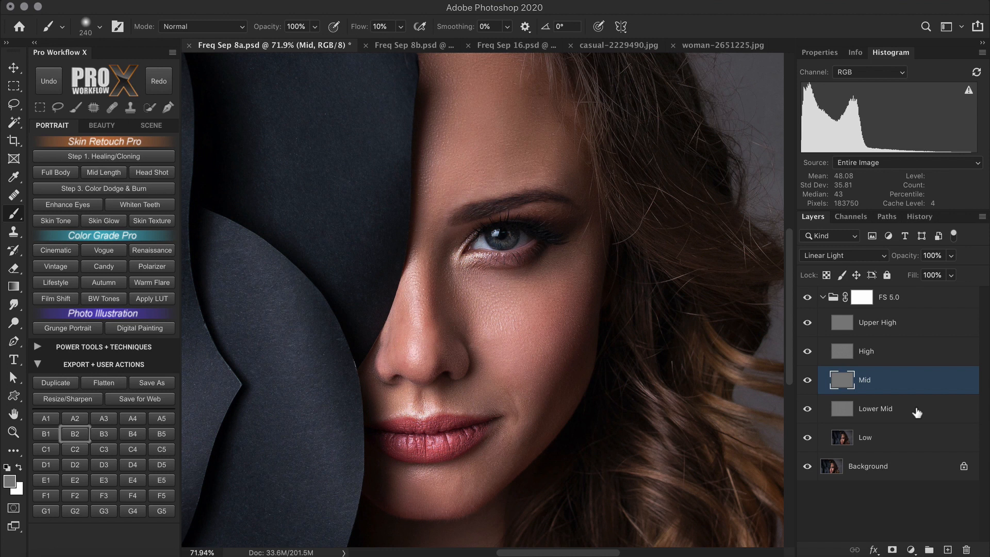
{"action": "left_click_drag", "start_coordinate": [906, 255], "coordinate": [802, 263]}
{"action": "left_click", "coordinate": [906, 410]}
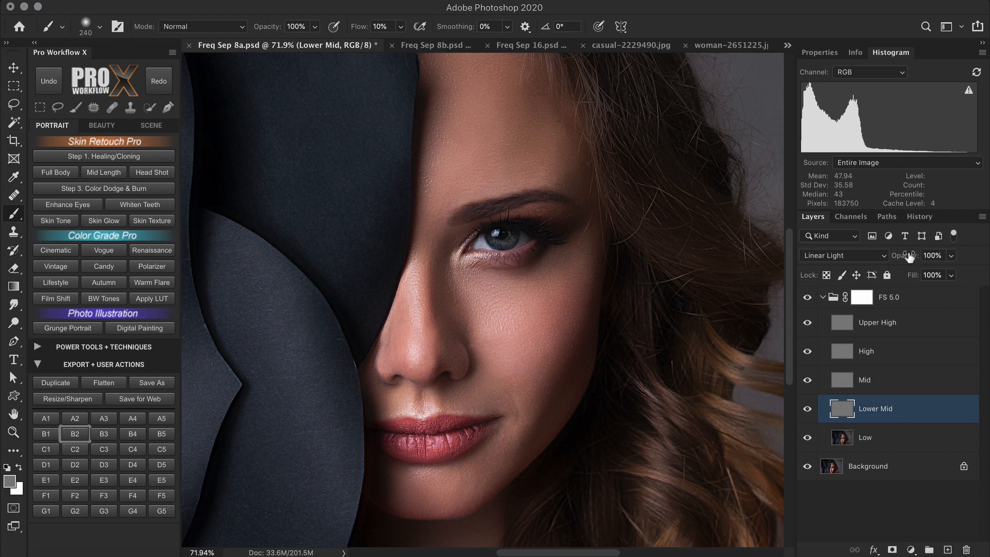
{"action": "left_click_drag", "start_coordinate": [911, 257], "coordinate": [903, 257]}
{"action": "scroll", "coordinate": [488, 325], "scroll_direction": "down", "scroll_amount": 5}
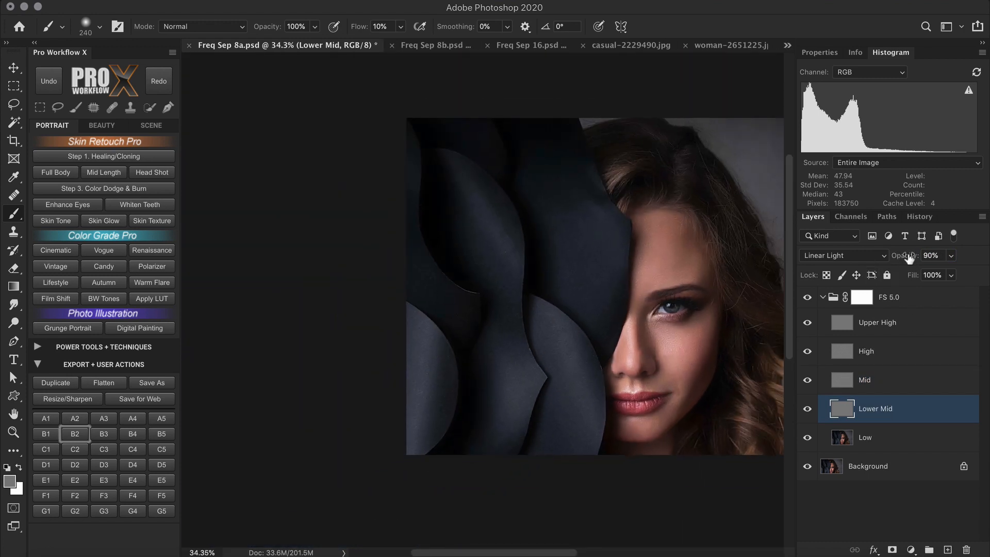
{"action": "left_click_drag", "start_coordinate": [909, 256], "coordinate": [835, 269]}
Inspect the softened portrait up close and compare it with the FS 5.0 group hidden and shown.
{"action": "scroll", "coordinate": [491, 331], "scroll_direction": "up", "scroll_amount": 6}
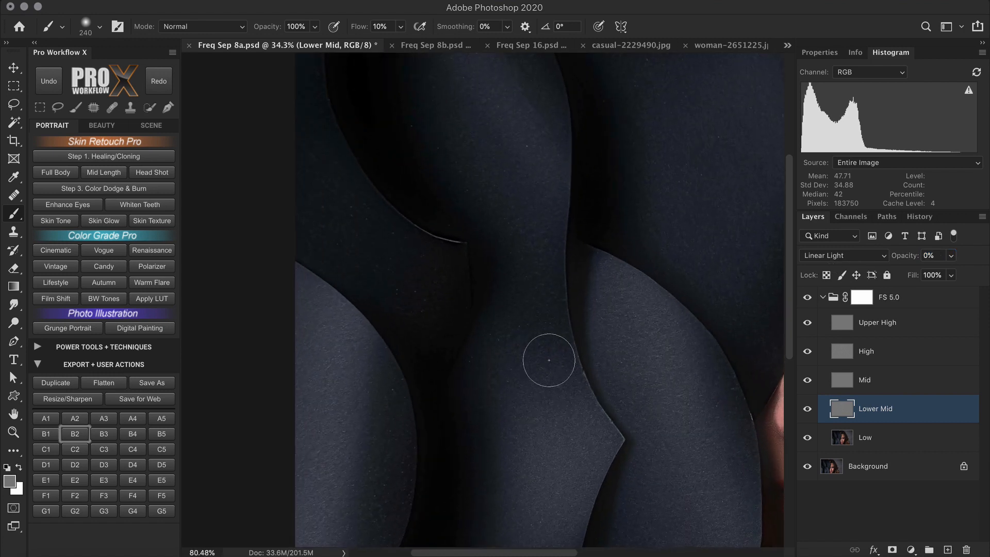
{"action": "scroll", "coordinate": [674, 402], "scroll_direction": "down", "scroll_amount": 4}
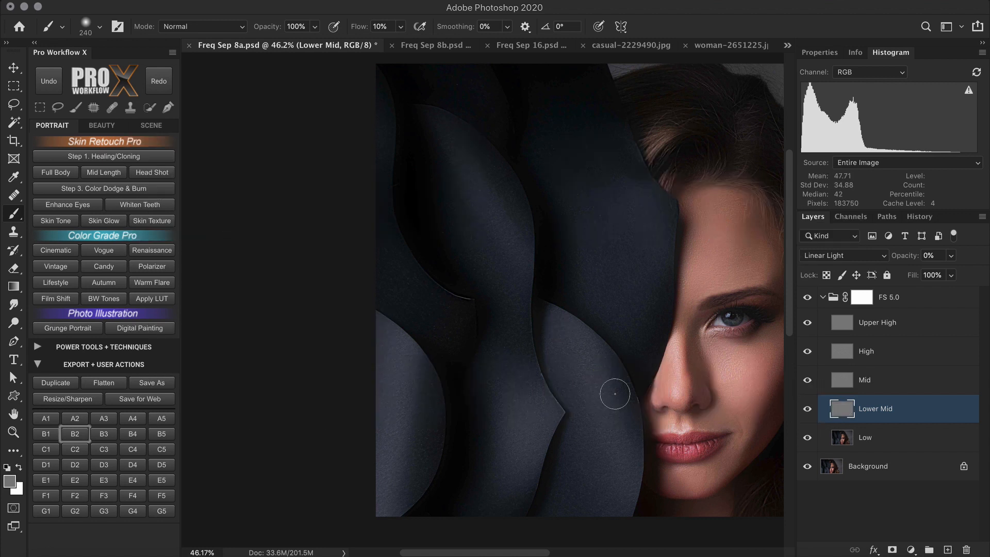
{"action": "left_click", "coordinate": [807, 298]}
{"action": "left_click", "coordinate": [807, 297]}
{"action": "left_click", "coordinate": [807, 298]}
{"action": "left_click", "coordinate": [807, 297]}
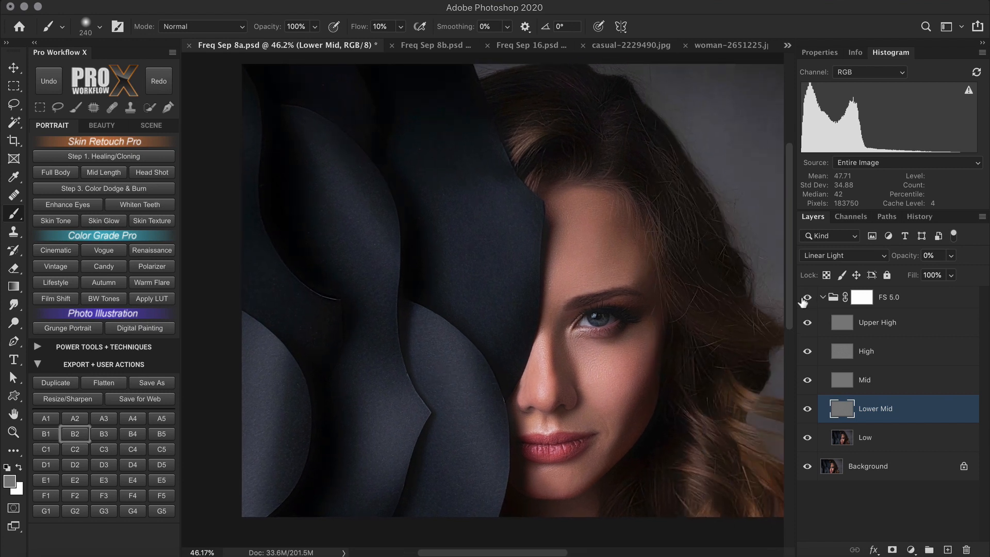
{"action": "left_click", "coordinate": [807, 298]}
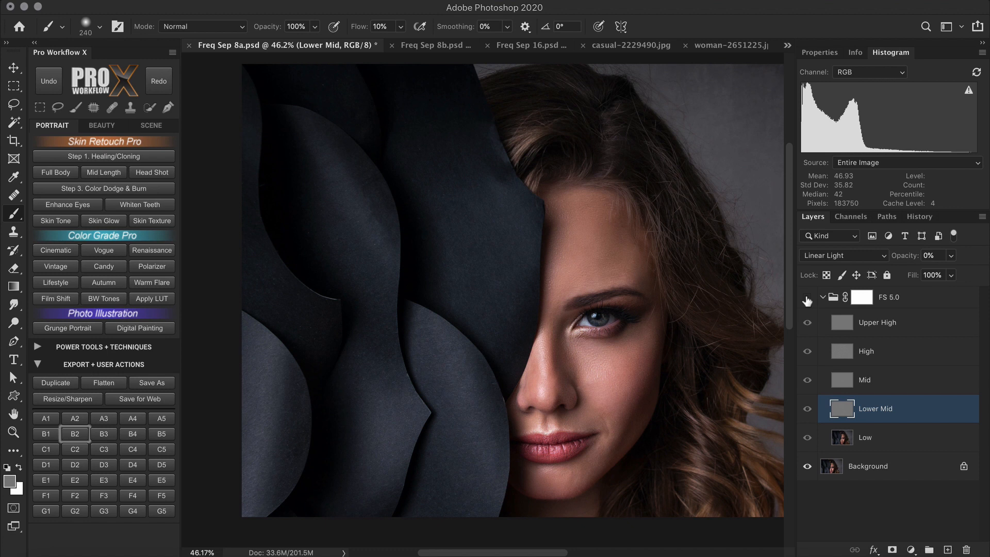
{"action": "left_click", "coordinate": [807, 299]}
Try limiting the FS 5.0 group to midtones with Blend If at underlying-layer values 0/61 and 155/236, and clear the Blend If.
{"action": "left_click", "coordinate": [914, 300]}
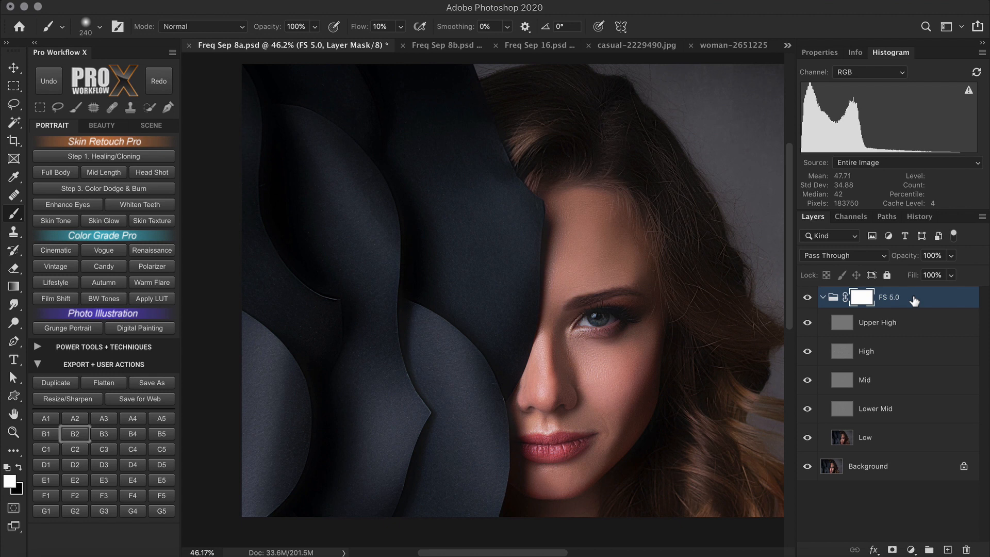
{"action": "left_click", "coordinate": [152, 126]}
{"action": "left_click", "coordinate": [104, 330]}
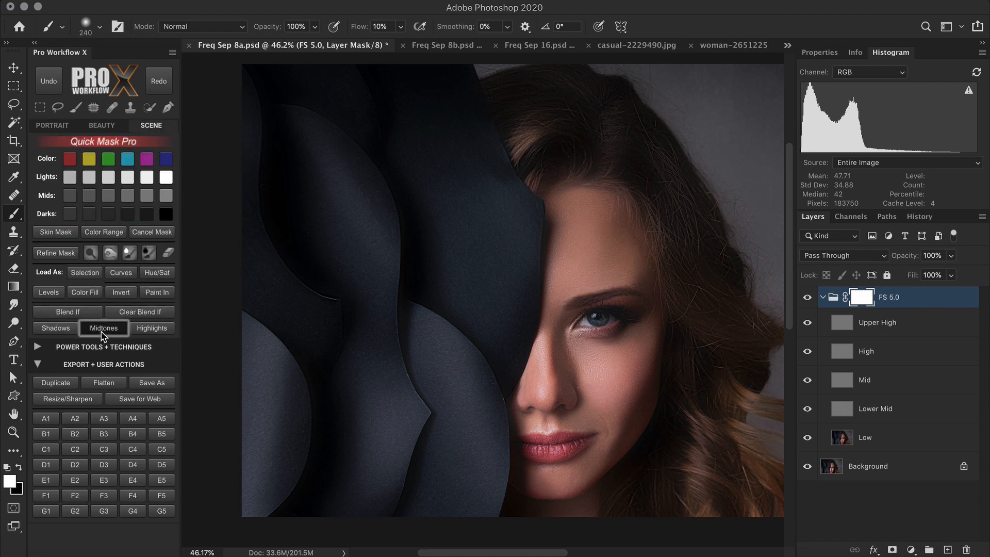
{"action": "left_click", "coordinate": [92, 314]}
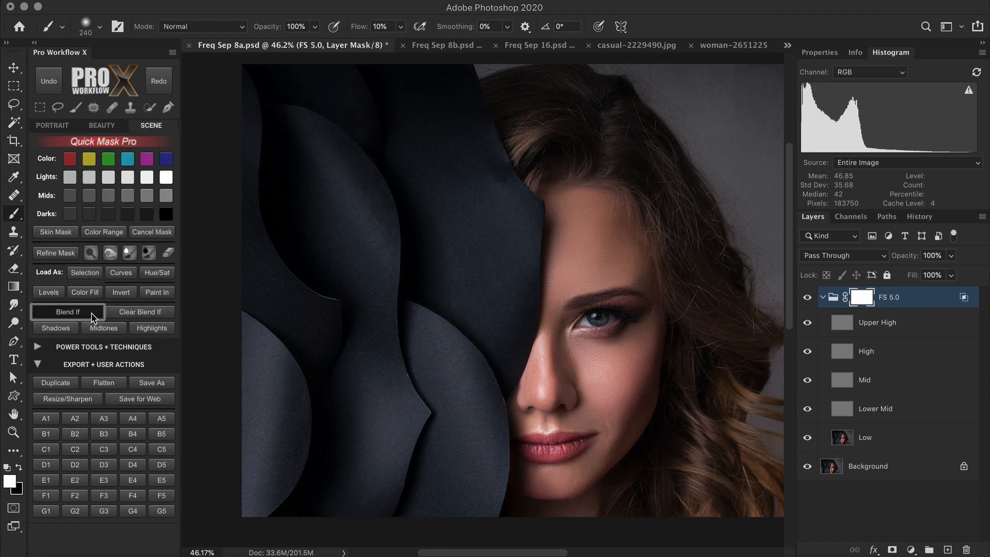
{"action": "left_click_drag", "start_coordinate": [681, 296], "coordinate": [620, 292]}
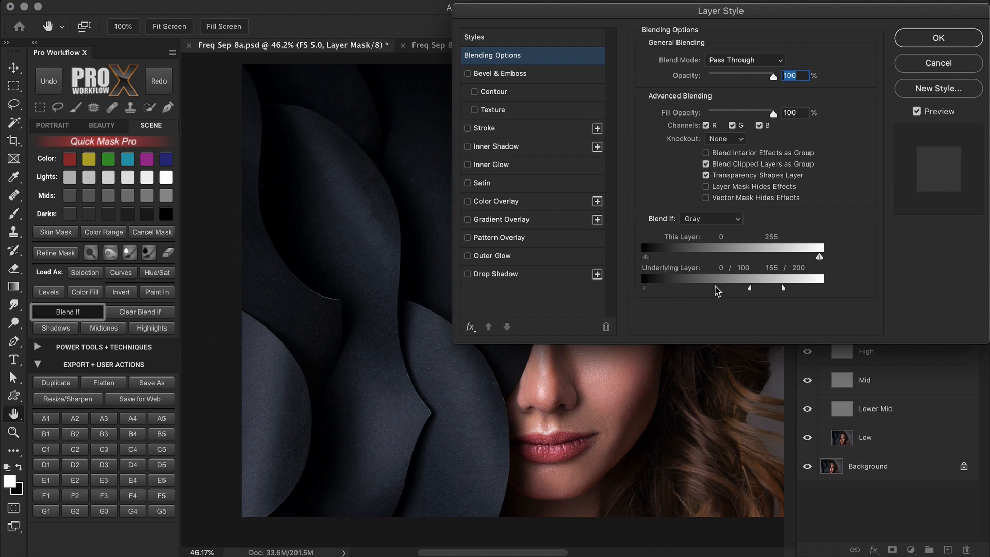
{"action": "left_click_drag", "start_coordinate": [717, 290], "coordinate": [700, 296]}
{"action": "left_click_drag", "start_coordinate": [784, 292], "coordinate": [808, 293]}
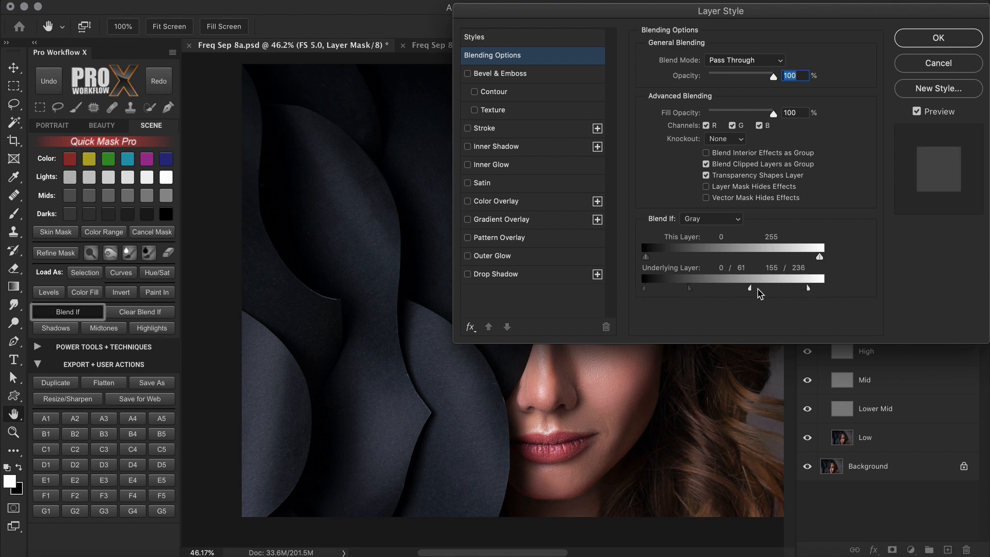
{"action": "left_click", "coordinate": [914, 39]}
{"action": "left_click", "coordinate": [808, 297]}
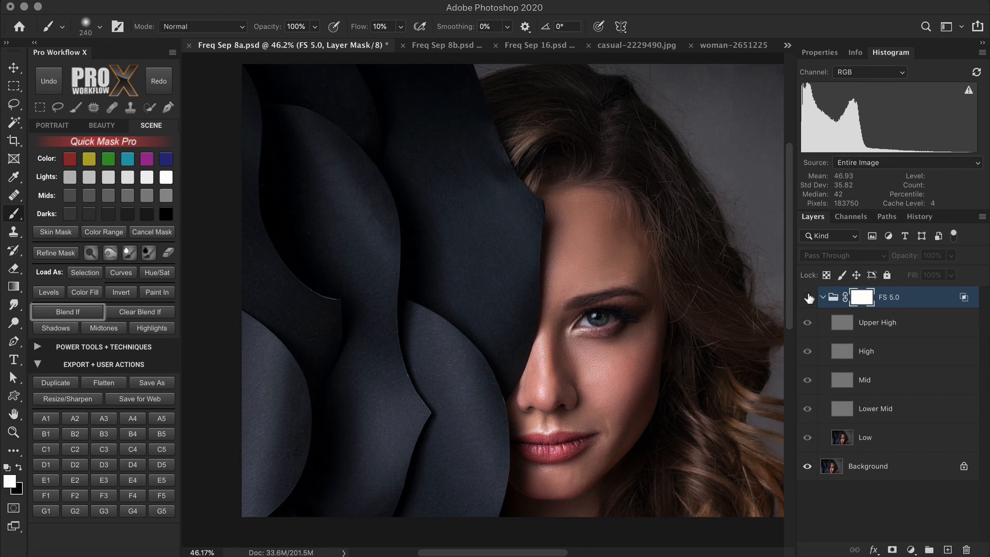
{"action": "left_click", "coordinate": [807, 297]}
{"action": "left_click", "coordinate": [168, 315]}
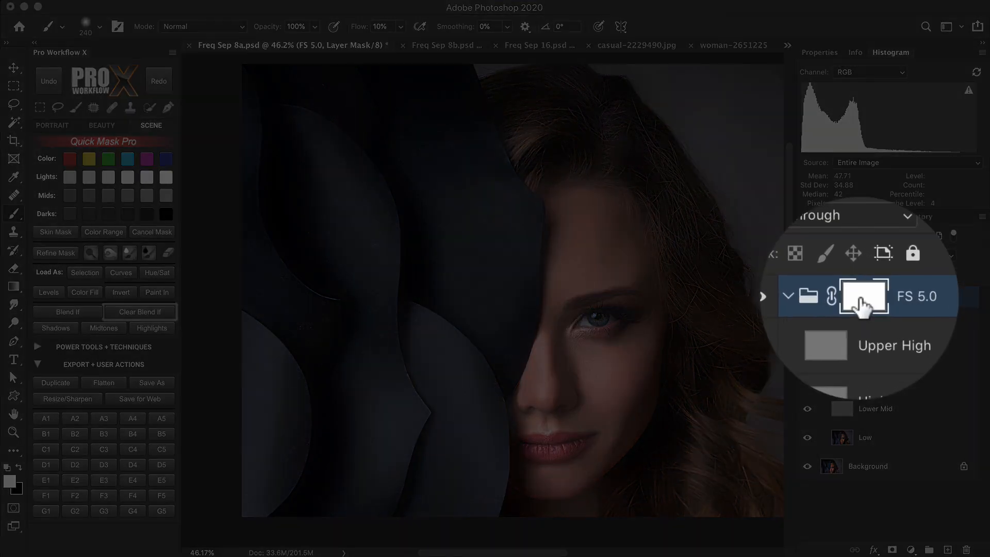
Paint black on the FS 5.0 group's mask over the eye, lips, nose and, with a larger brush, the hair.
{"action": "key", "text": "x"}
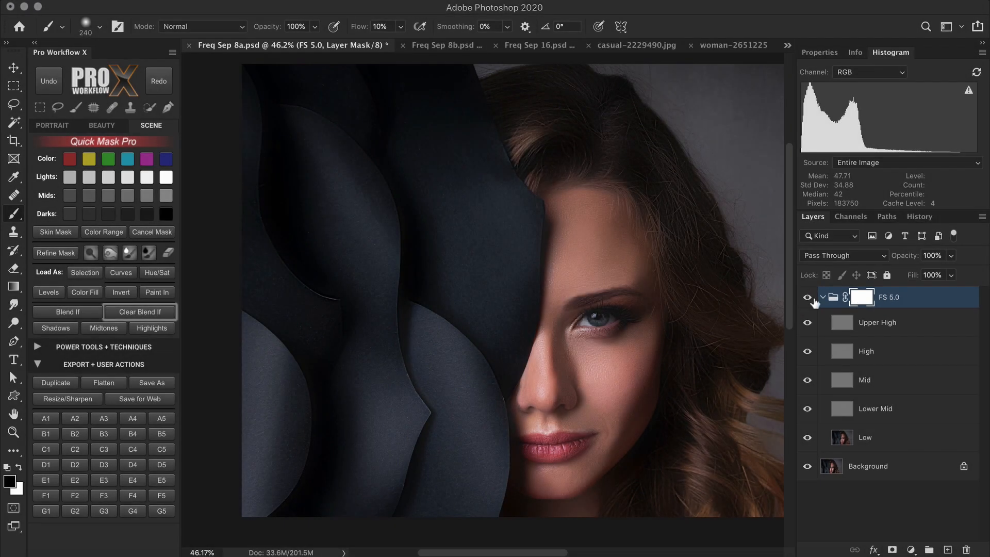
{"action": "mouse_move", "coordinate": [577, 322]}
{"action": "left_mouse_down"}
{"action": "mouse_move", "coordinate": [636, 317]}
{"action": "mouse_move", "coordinate": [569, 311]}
{"action": "mouse_move", "coordinate": [592, 326]}
{"action": "left_mouse_up"}
{"action": "mouse_move", "coordinate": [586, 435]}
{"action": "left_mouse_down"}
{"action": "mouse_move", "coordinate": [523, 444]}
{"action": "mouse_move", "coordinate": [539, 446]}
{"action": "mouse_move", "coordinate": [531, 430]}
{"action": "left_mouse_up"}
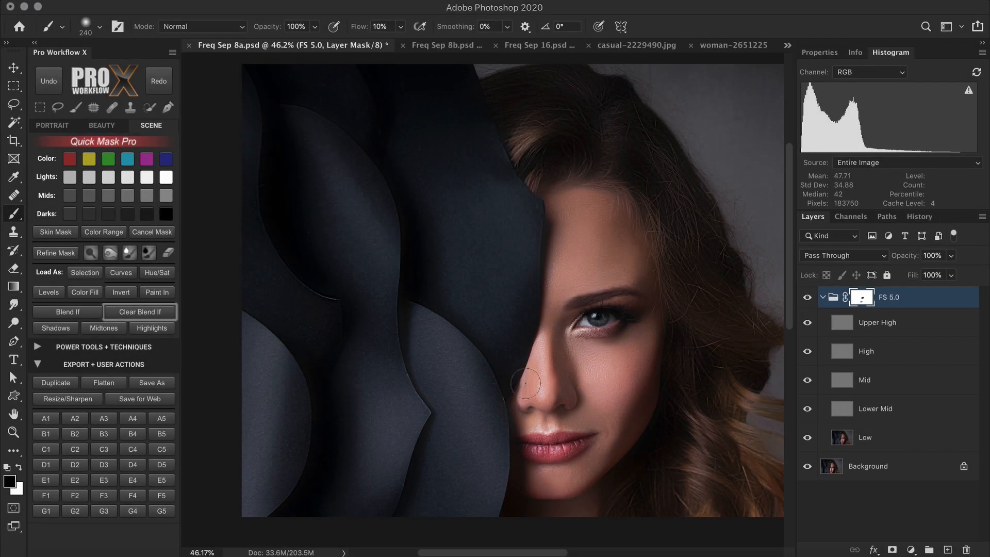
{"action": "left_click_drag", "start_coordinate": [539, 369], "coordinate": [538, 384]}
{"action": "mouse_move", "coordinate": [643, 390]}
{"action": "left_mouse_down", "text": "ctrl+alt"}
{"action": "mouse_move", "coordinate": [675, 393]}
{"action": "mouse_move", "coordinate": [664, 394]}
{"action": "left_mouse_up", "text": "ctrl+alt"}
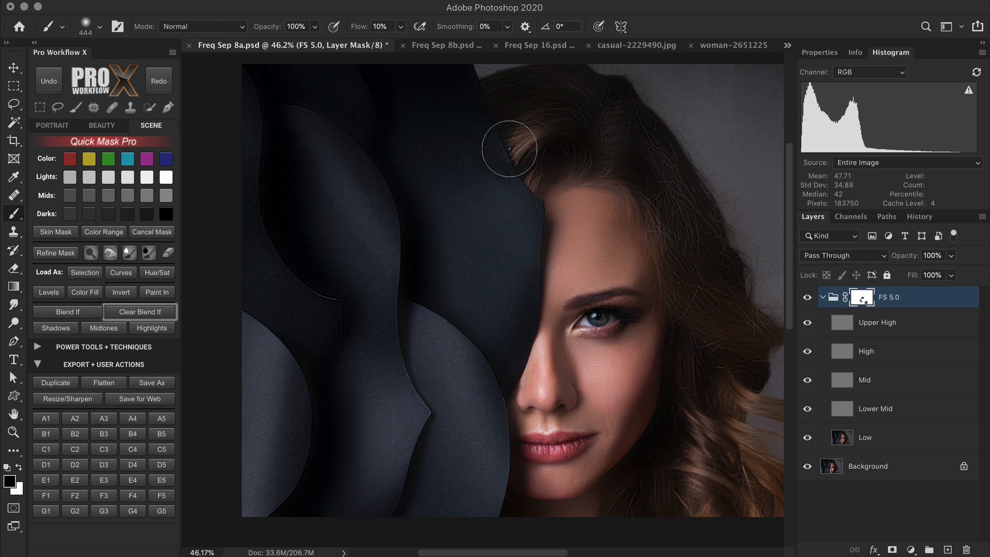
{"action": "left_click_drag", "start_coordinate": [510, 146], "coordinate": [554, 117]}
Fade the last mask stroke over the hair and compare the image with the FS 5.0 group hidden and shown.
{"action": "left_click", "coordinate": [157, 351]}
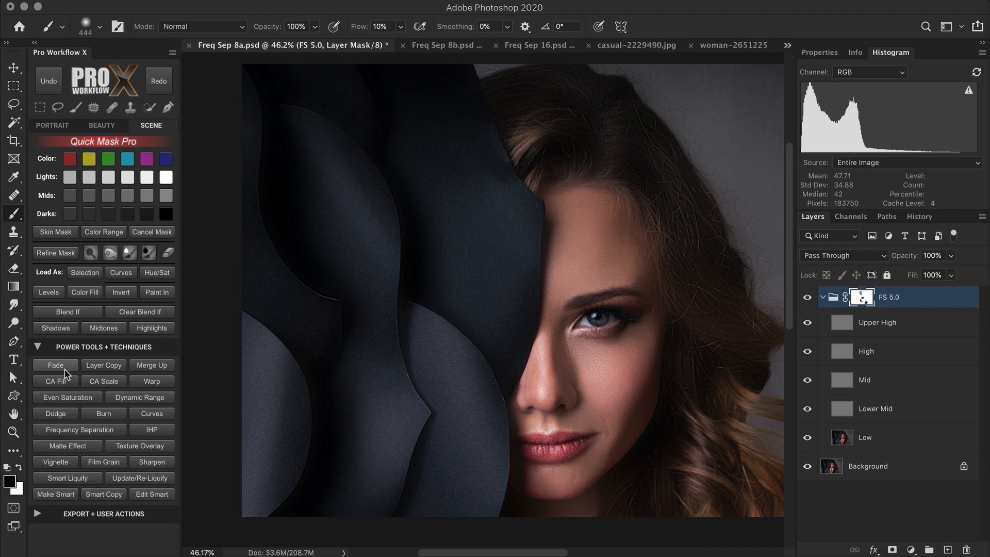
{"action": "left_click", "coordinate": [55, 365]}
{"action": "left_click_drag", "start_coordinate": [752, 90], "coordinate": [733, 91]}
{"action": "left_click", "coordinate": [787, 79]}
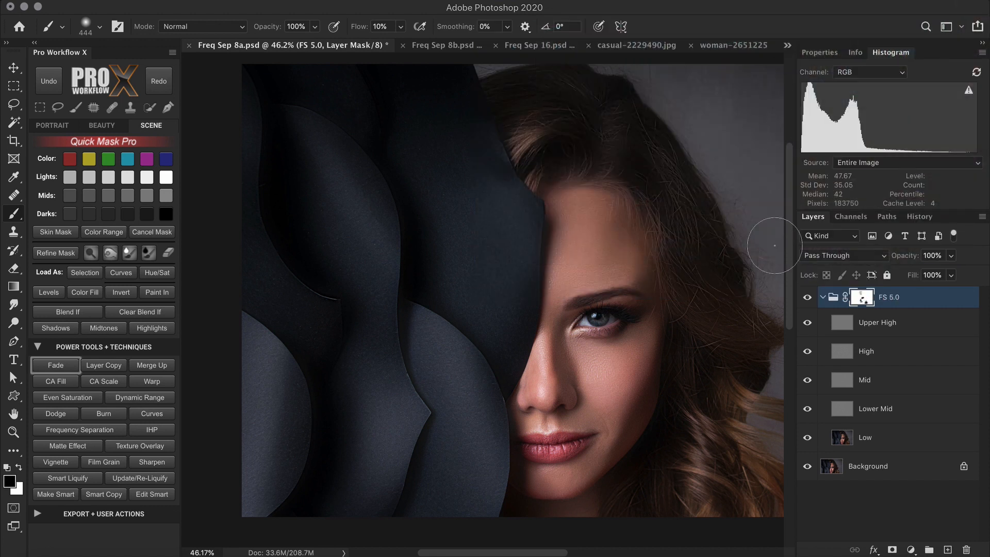
{"action": "left_click", "coordinate": [806, 299]}
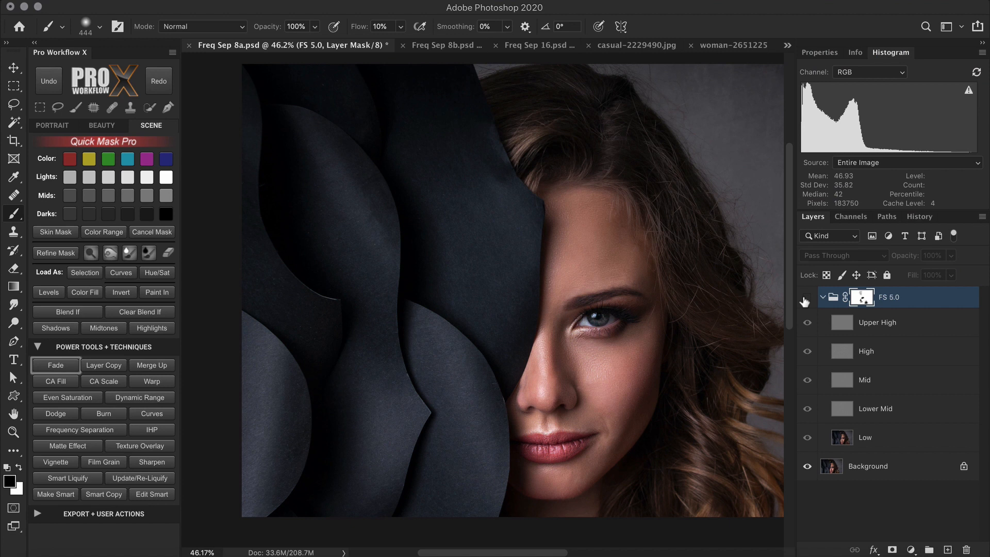
{"action": "left_click", "coordinate": [806, 298]}
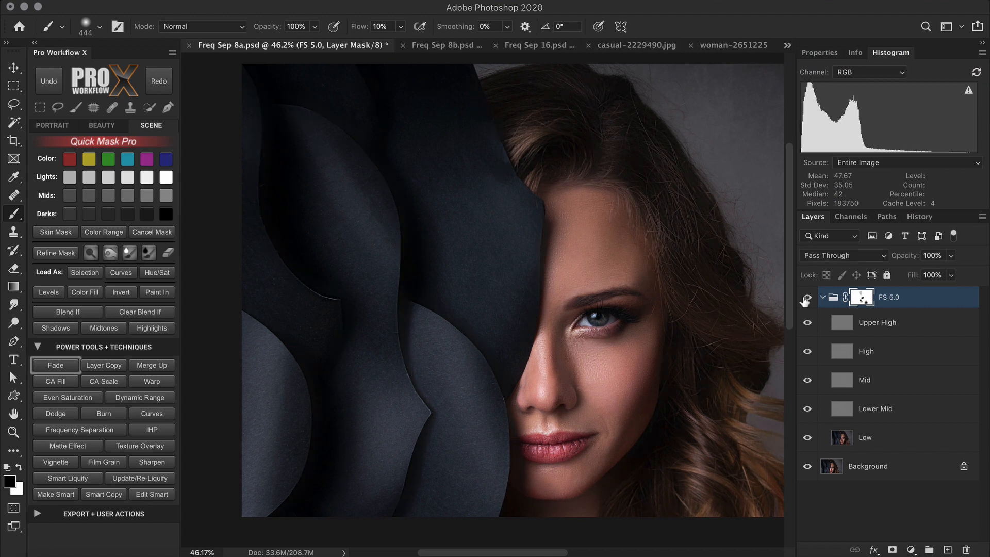
Set the Lower Mid layer's opacity to 36% and compare the image with the FS 5.0 group hidden and shown.
{"action": "left_click", "coordinate": [904, 408]}
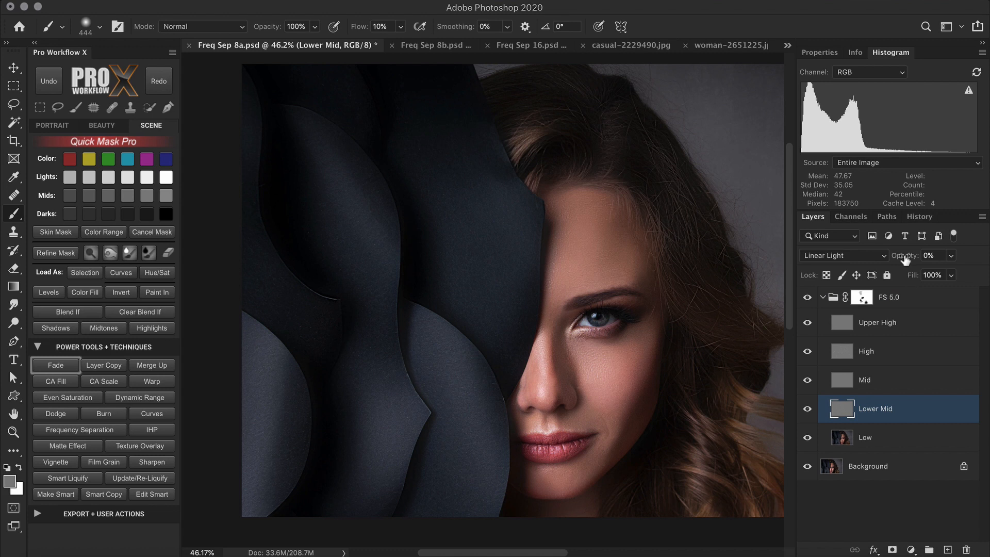
{"action": "left_click", "coordinate": [923, 257]}
{"action": "type", "text": "35"}
{"action": "left_click", "coordinate": [805, 299]}
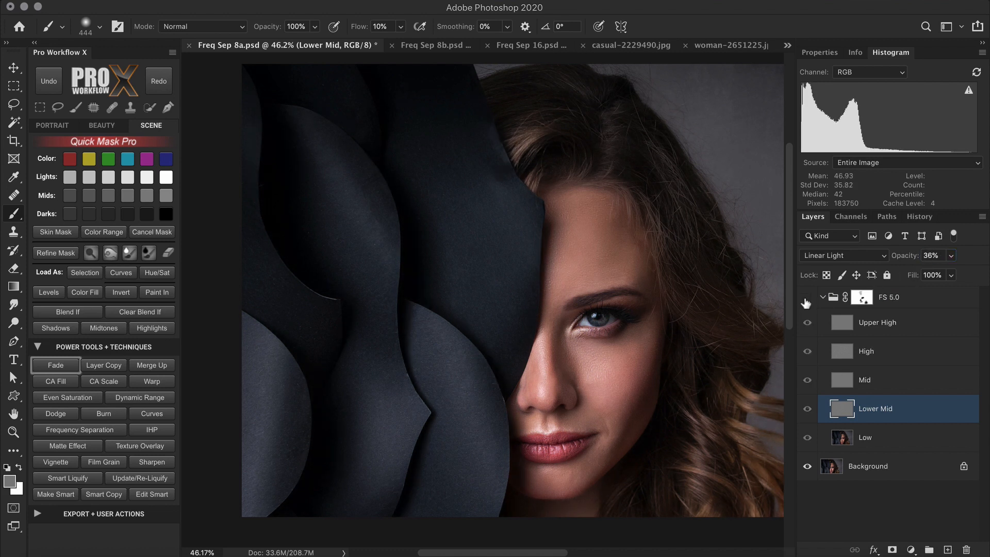
{"action": "left_click", "coordinate": [806, 299]}
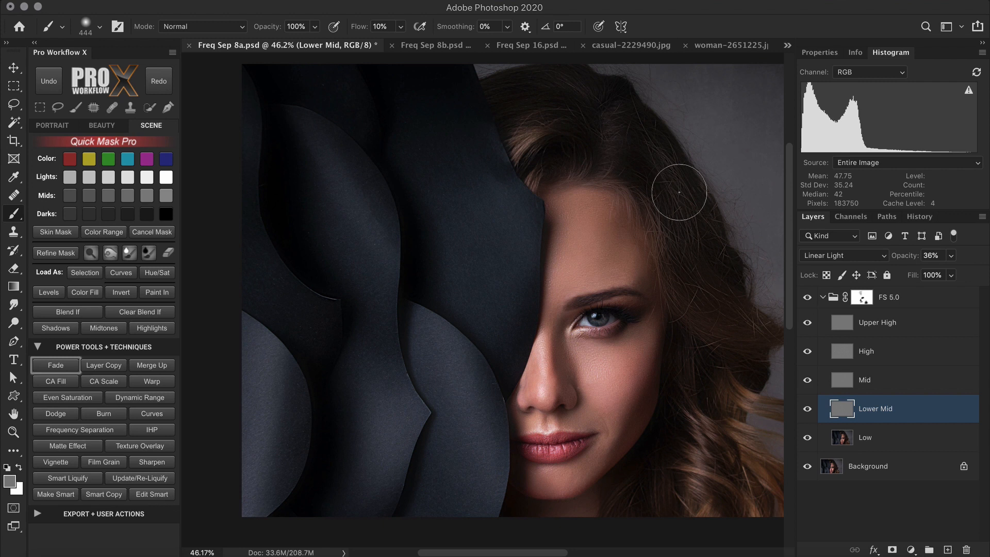
Run the B2 user action on casual-2229490.jpg with a 5-pixel Gaussian Blur and a final Surface Blur of radius 60, threshold 15.
{"action": "left_click", "coordinate": [630, 45]}
{"action": "left_click", "coordinate": [167, 348]}
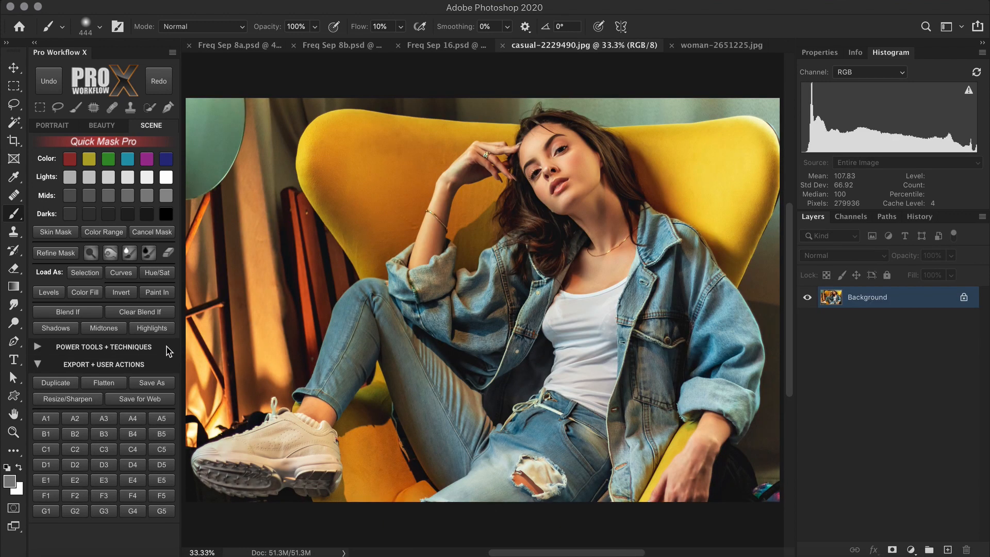
{"action": "left_click", "coordinate": [75, 434]}
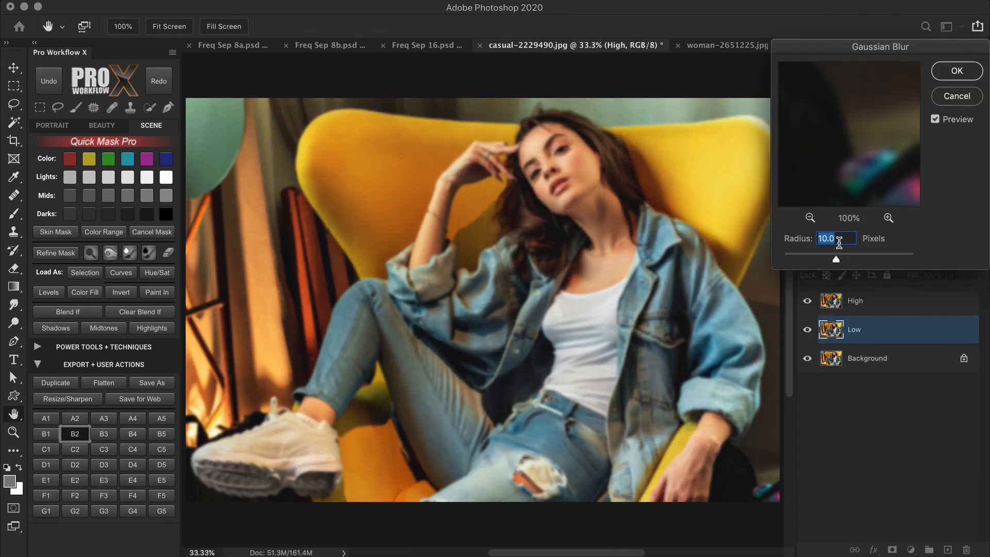
{"action": "type", "text": "5"}
{"action": "left_click", "coordinate": [948, 75]}
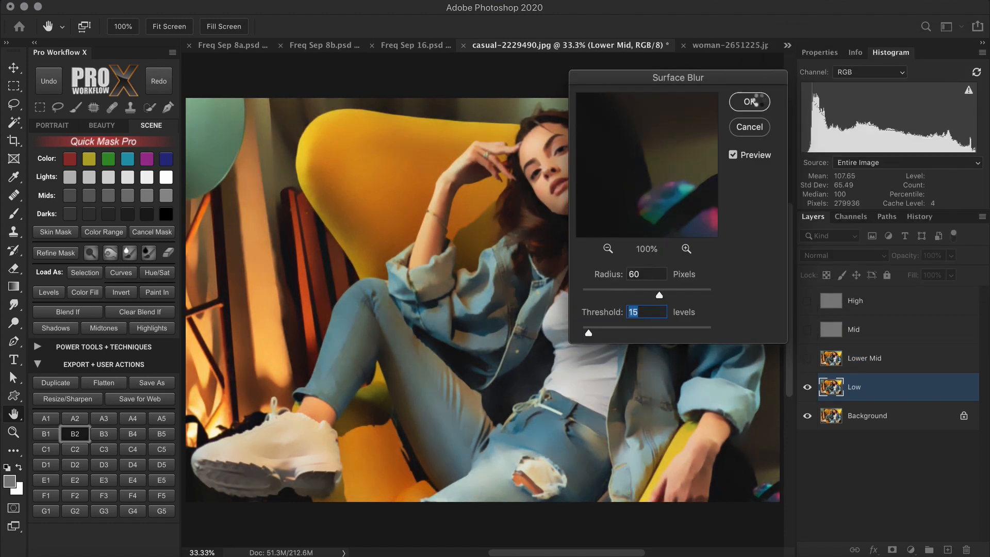
{"action": "left_click", "coordinate": [751, 101]}
{"action": "left_click", "coordinate": [824, 298]}
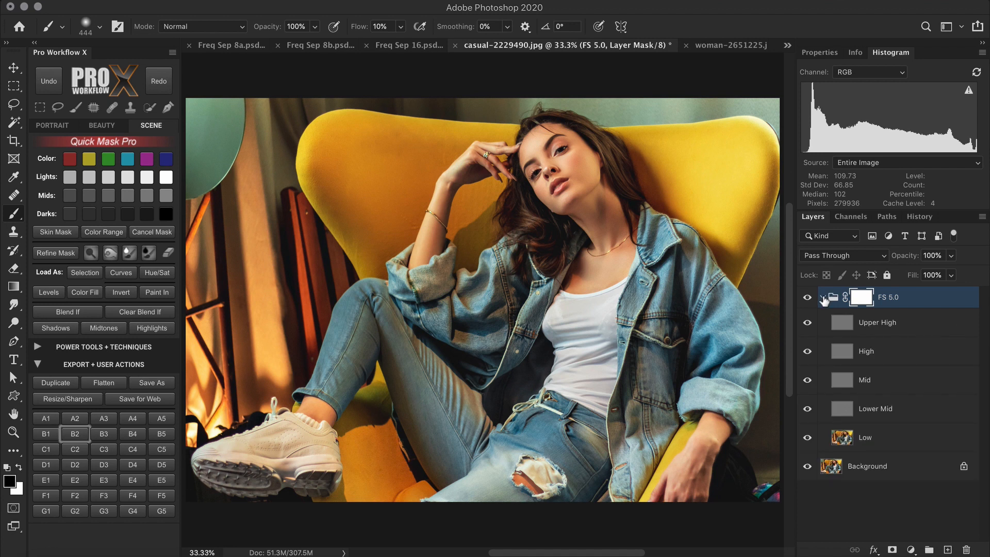
Set the Mid layer's opacity to 0% and the Lower Mid layer's opacity to 78%, and collapse the FS 5.0 group.
{"action": "left_click", "coordinate": [892, 381]}
{"action": "left_click_drag", "start_coordinate": [905, 258], "coordinate": [804, 267]}
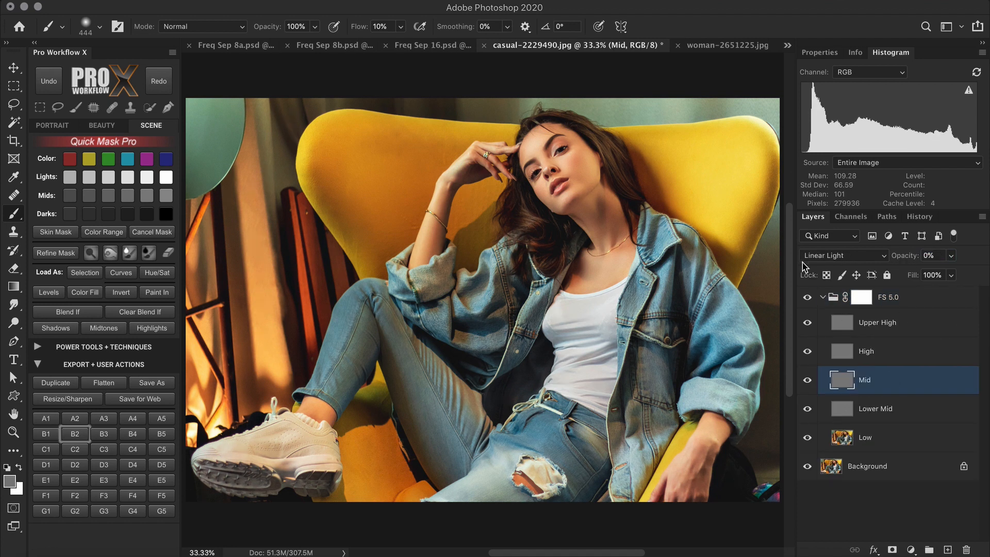
{"action": "left_click", "coordinate": [906, 414]}
{"action": "left_click_drag", "start_coordinate": [897, 253], "coordinate": [886, 259]}
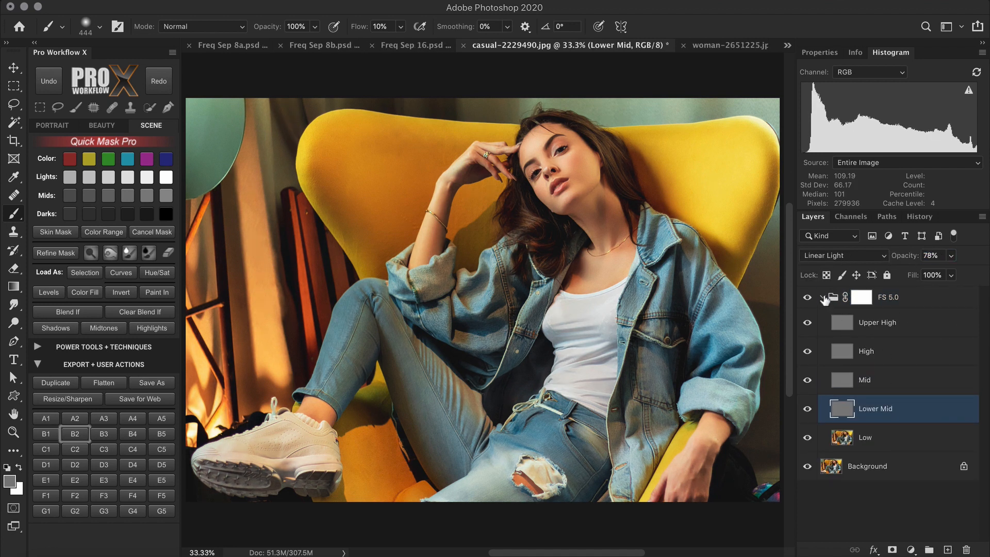
{"action": "left_click", "coordinate": [823, 298]}
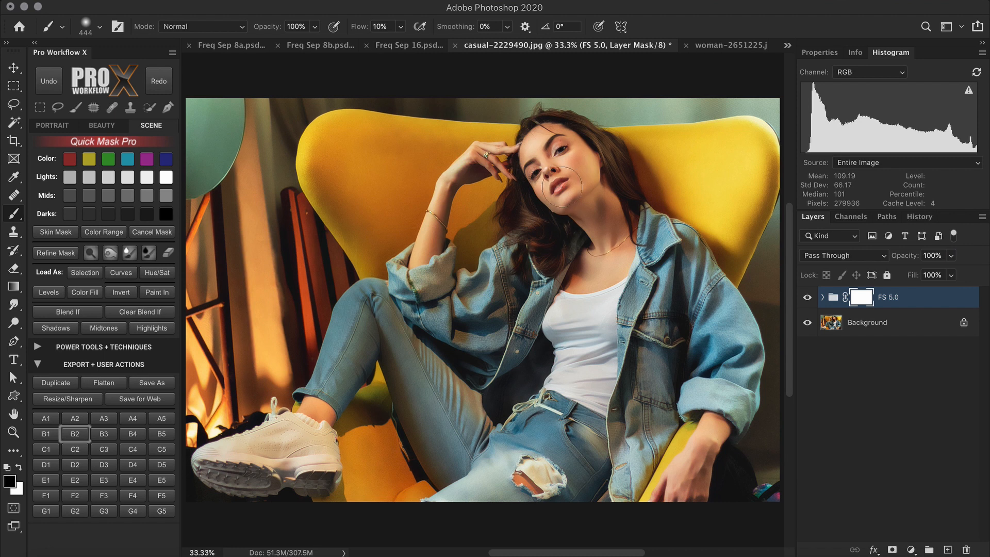
Paint black on the FS 5.0 group's mask over the face and neck, and compare the image with the group hidden and shown.
{"action": "left_click_drag", "start_coordinate": [568, 203], "coordinate": [609, 244]}
{"action": "left_click", "coordinate": [806, 299]}
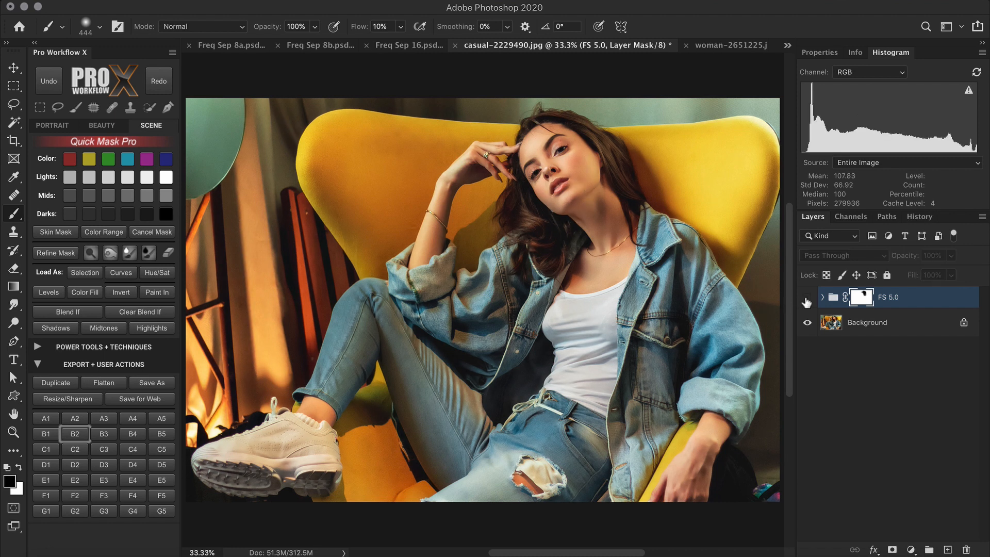
{"action": "left_click", "coordinate": [807, 299]}
{"action": "left_click_drag", "start_coordinate": [453, 435], "coordinate": [499, 531]}
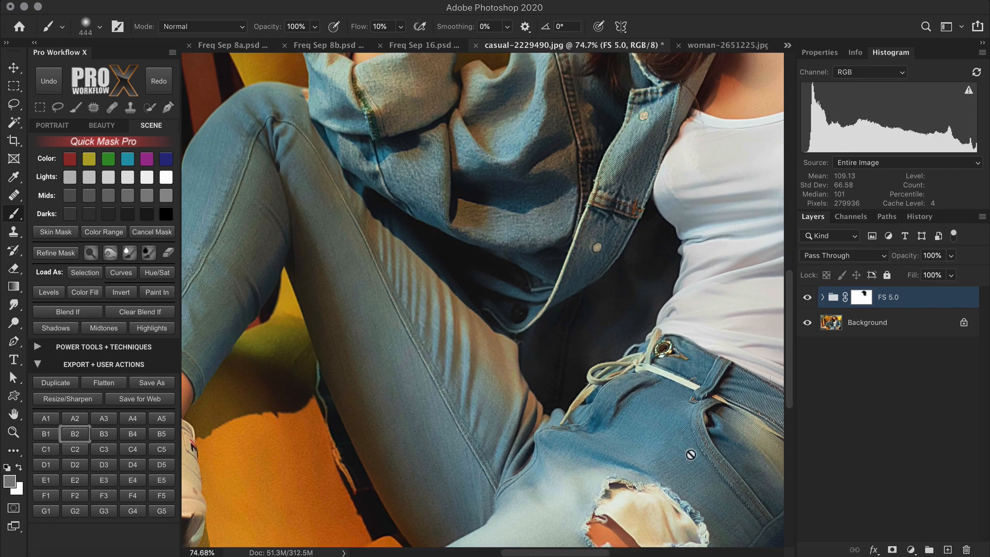
{"action": "left_click", "coordinate": [808, 298]}
Run the B2 user action on woman-2651225.jpg with a 10-pixel Gaussian Blur and a final Surface Blur of radius 60, threshold 15.
{"action": "left_click", "coordinate": [732, 45]}
{"action": "left_click", "coordinate": [75, 434]}
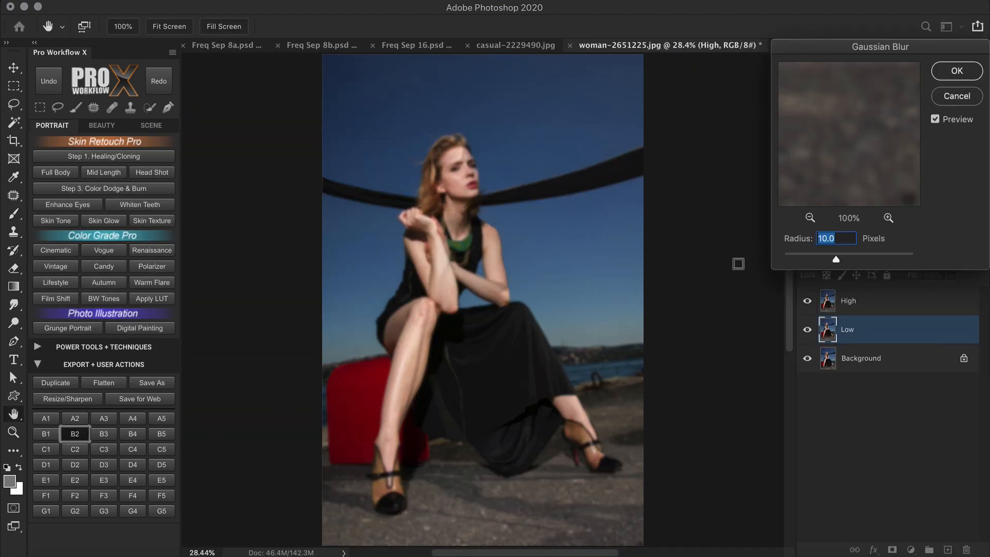
{"action": "left_click", "coordinate": [960, 74]}
{"action": "left_click", "coordinate": [763, 105]}
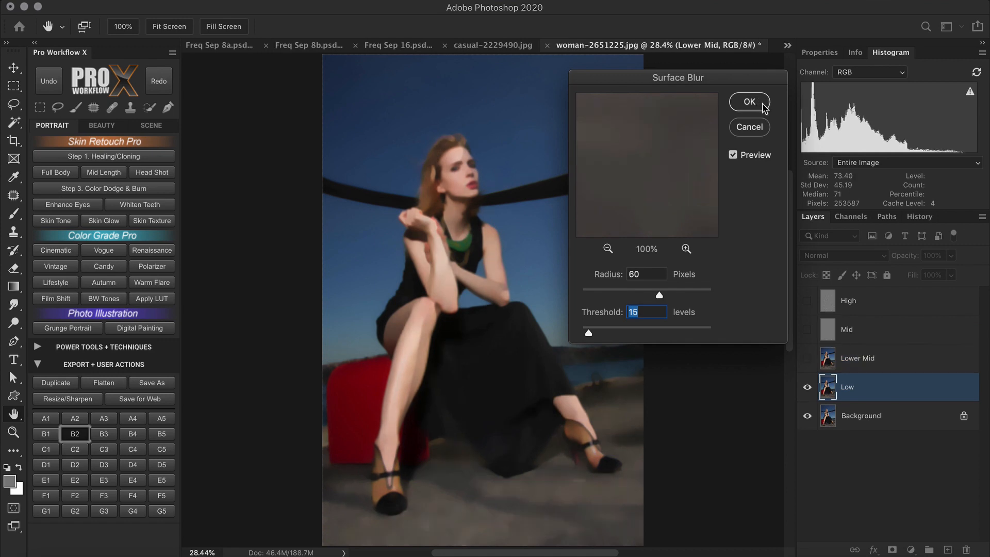
{"action": "left_click", "coordinate": [751, 103]}
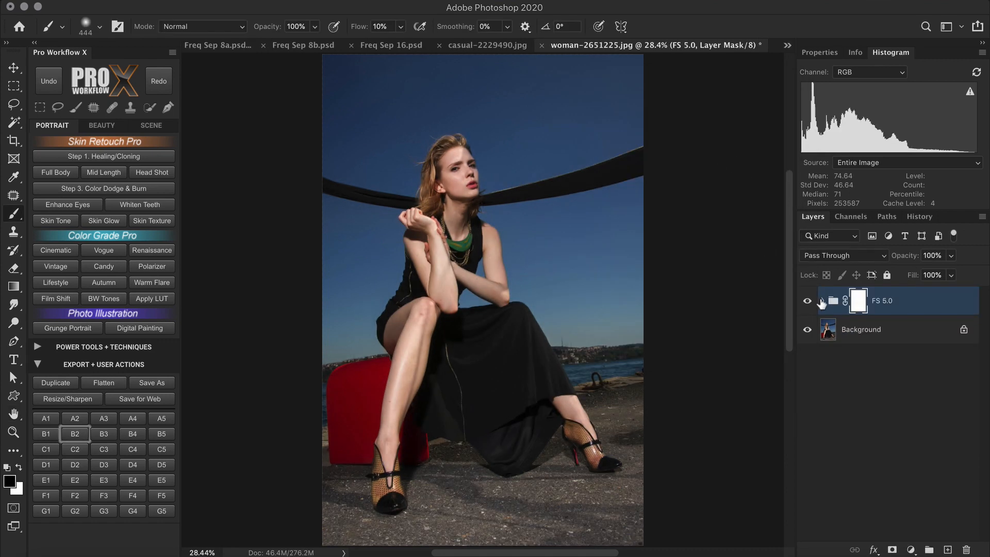
Expand the FS 5.0 group, hide its Upper High, High, Mid and Lower Mid layers, and select the Low layer.
{"action": "left_click", "coordinate": [823, 300]}
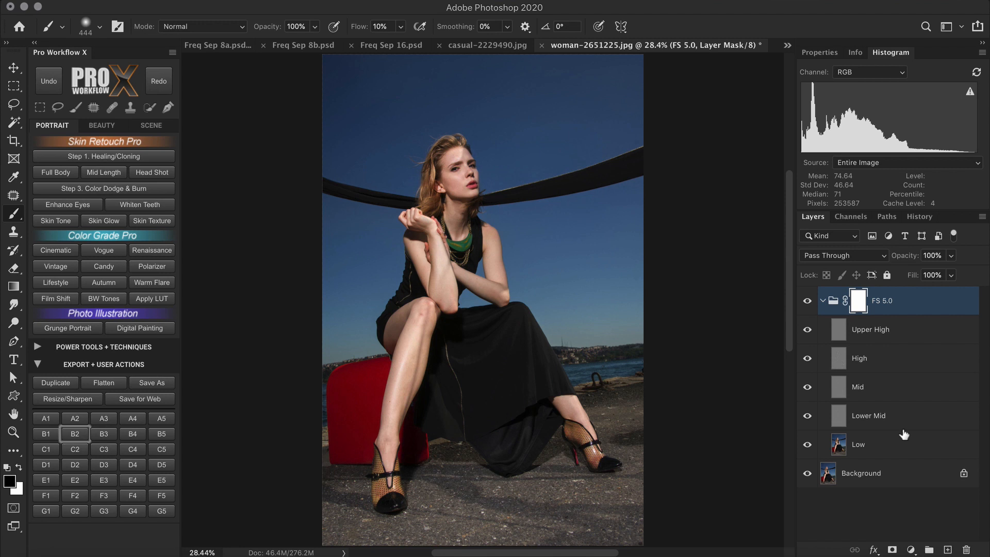
{"action": "left_click_drag", "start_coordinate": [807, 329], "coordinate": [806, 417]}
{"action": "left_click", "coordinate": [888, 449]}
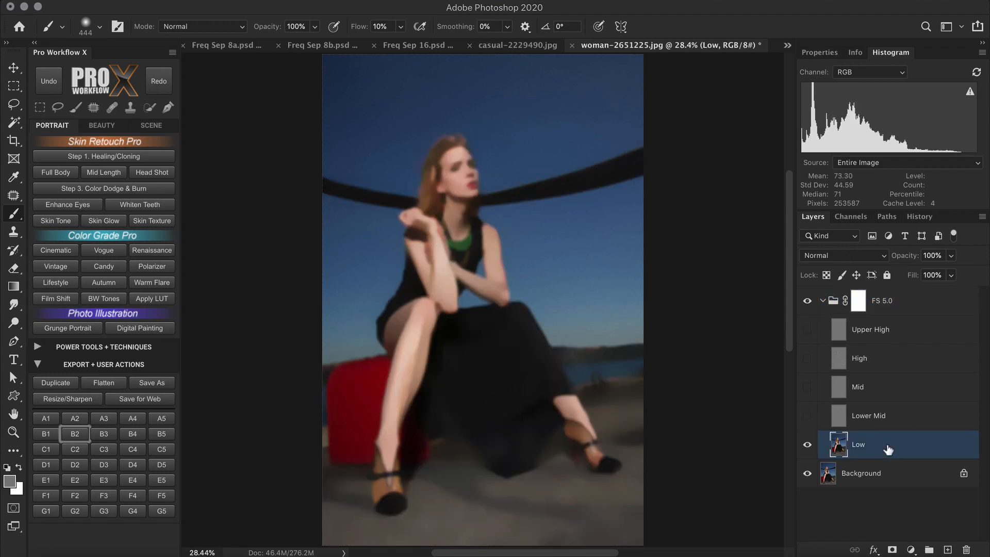
Lasso a narrow area along the front leg's shin and feather the selection in Select and Mask.
{"action": "left_click", "coordinate": [57, 106]}
{"action": "mouse_move", "coordinate": [424, 316]}
{"action": "left_mouse_down"}
{"action": "mouse_move", "coordinate": [402, 409]}
{"action": "mouse_move", "coordinate": [404, 364]}
{"action": "left_mouse_up"}
{"action": "left_click", "coordinate": [301, 26]}
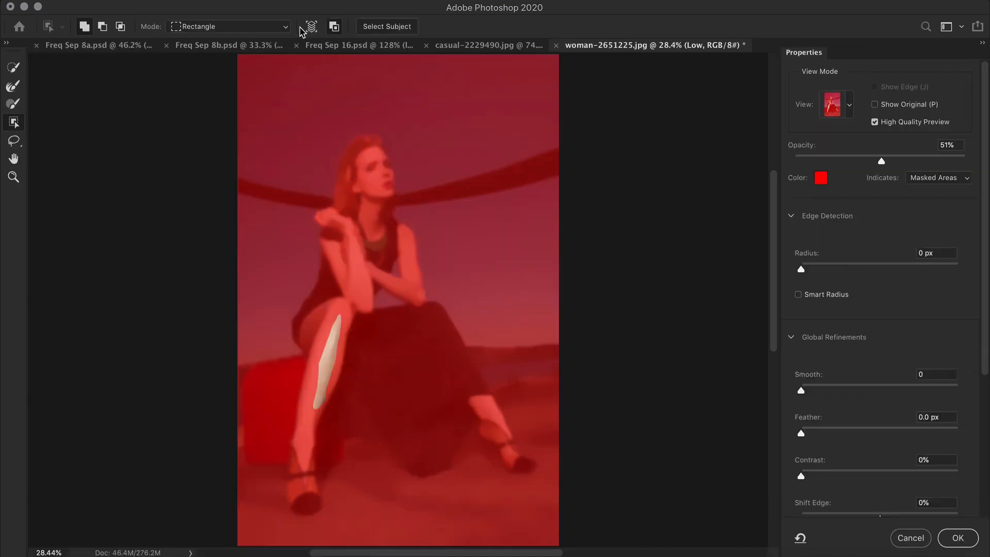
{"action": "left_click", "coordinate": [880, 428]}
{"action": "left_click", "coordinate": [952, 544]}
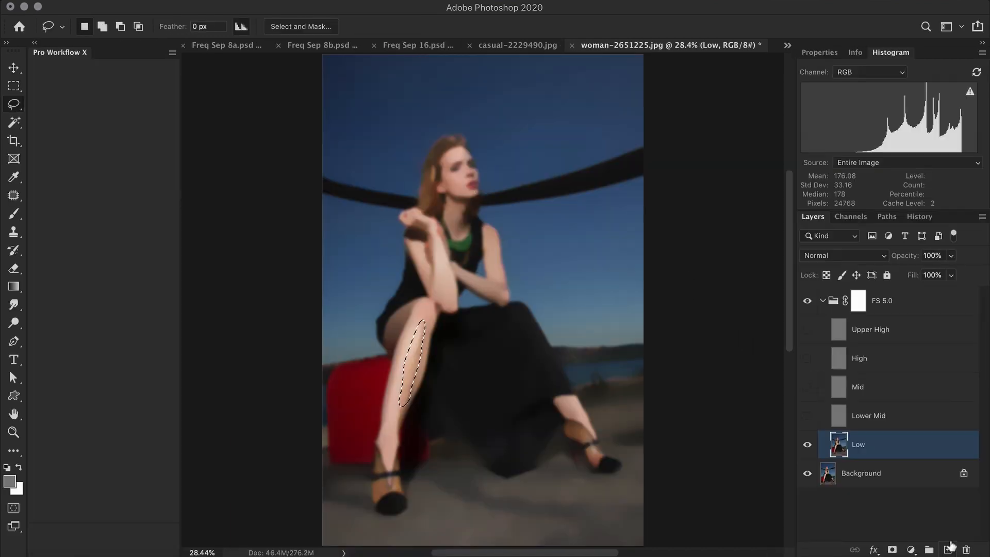
Apply a 43-pixel Gaussian Blur to the selected shin area on the Low layer and switch to the Mixer Brush.
{"action": "left_click", "coordinate": [323, 2]}
{"action": "mouse_move", "coordinate": [361, 157]}
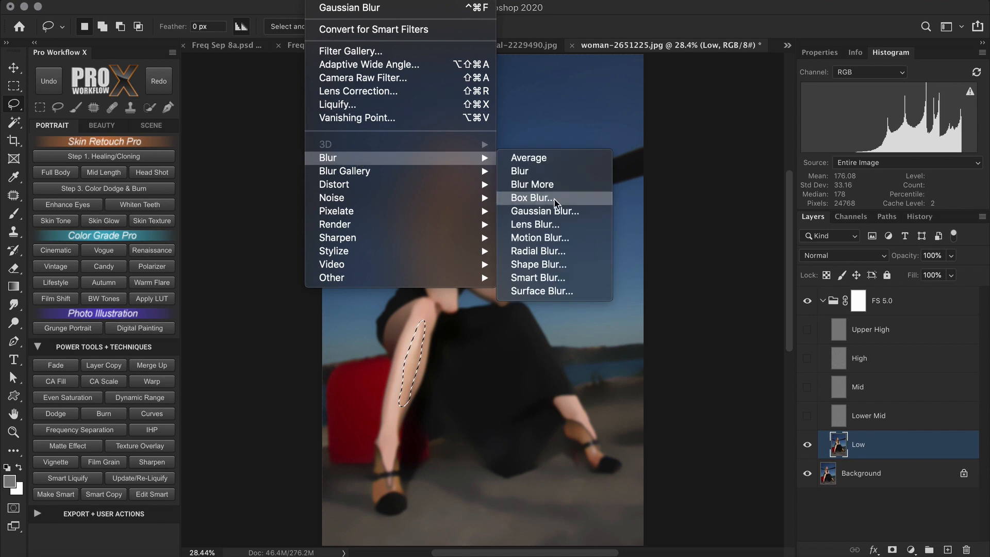
{"action": "left_click", "coordinate": [554, 213]}
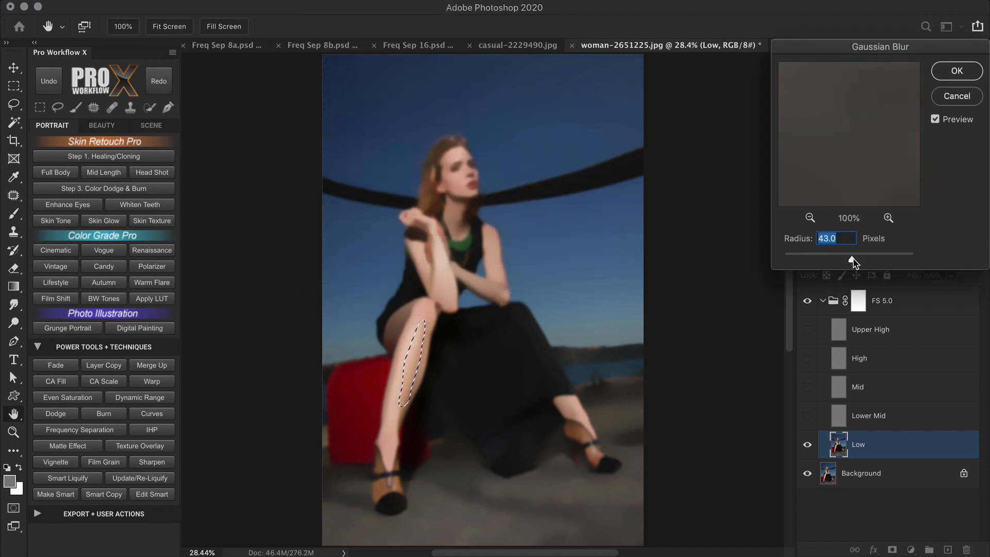
{"action": "left_click", "coordinate": [957, 71]}
{"action": "right_click", "coordinate": [13, 212]}
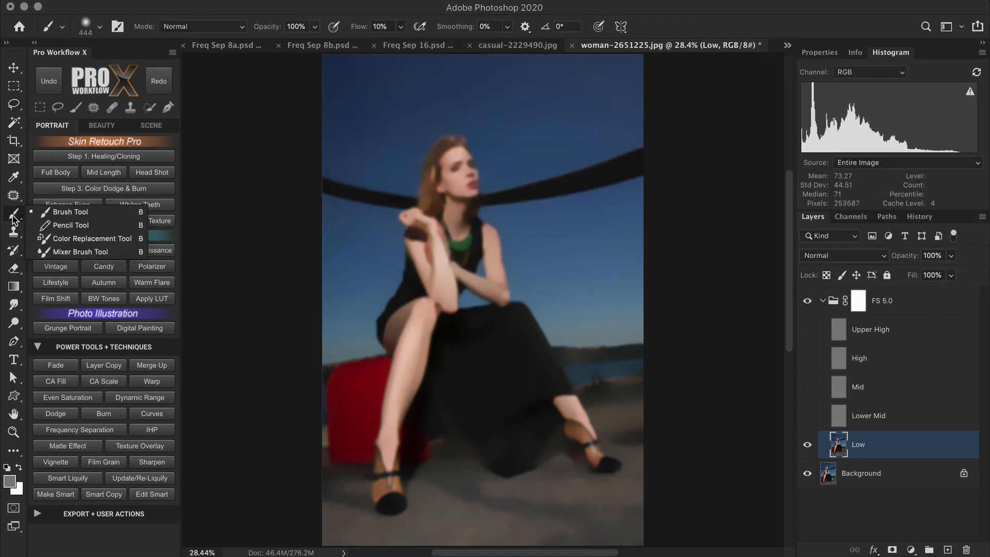
{"action": "left_click", "coordinate": [71, 252]}
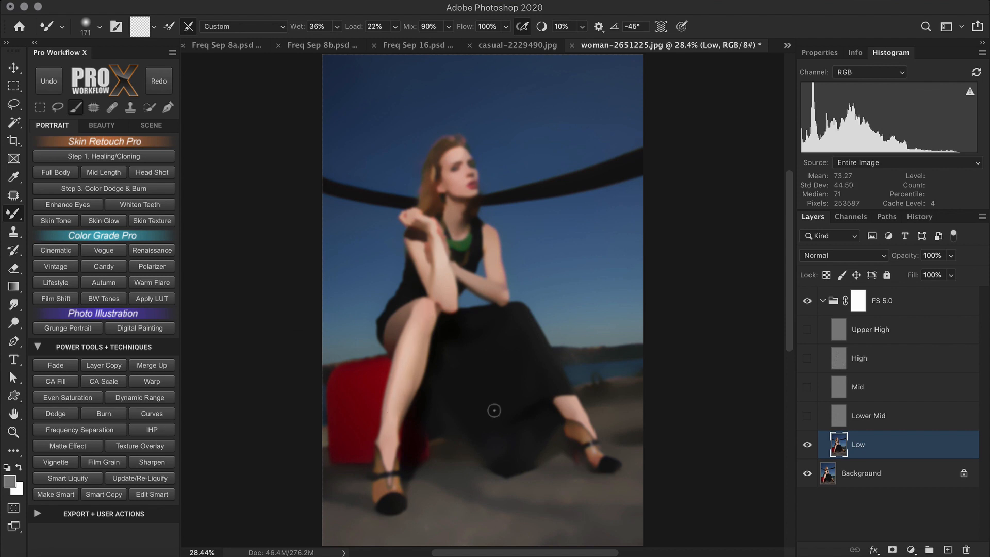
Show the High layer and patch a narrow strip along the front leg's shin on it with the Patch tool.
{"action": "left_click", "coordinate": [807, 358]}
{"action": "left_click", "coordinate": [879, 360]}
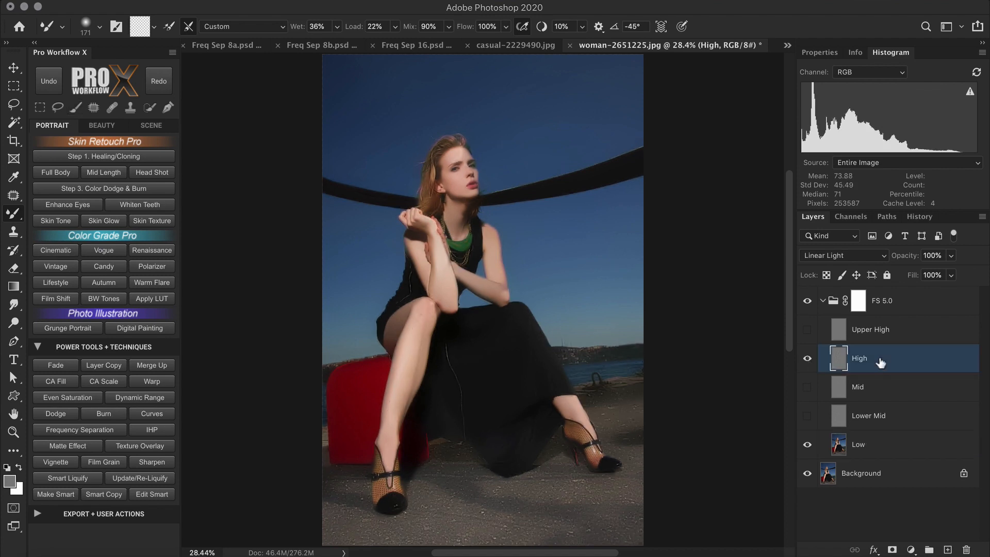
{"action": "left_click", "coordinate": [96, 112]}
{"action": "scroll", "coordinate": [443, 359], "scroll_direction": "up", "scroll_amount": 2}
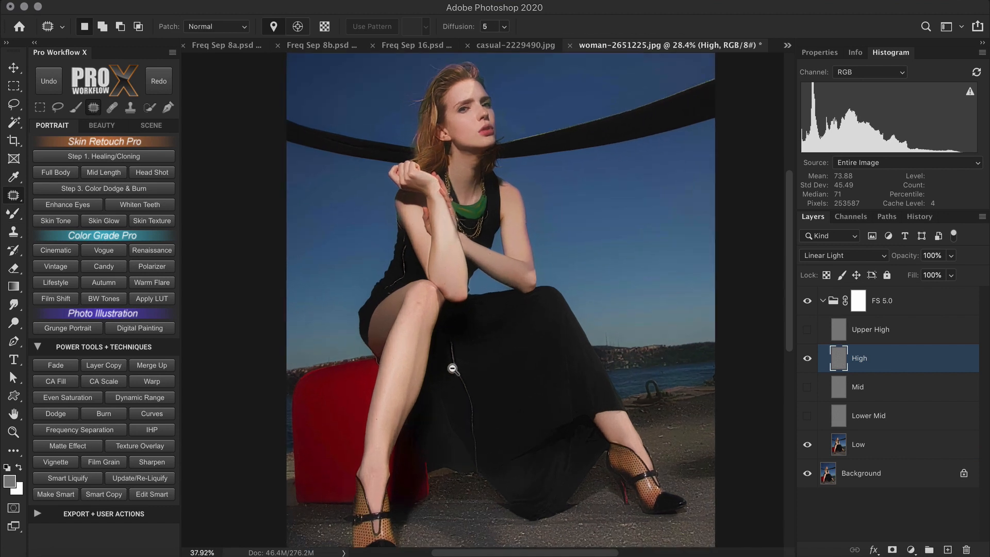
{"action": "scroll", "coordinate": [452, 368], "scroll_direction": "up", "scroll_amount": 1}
{"action": "mouse_move", "coordinate": [416, 330]}
{"action": "left_mouse_down"}
{"action": "mouse_move", "coordinate": [415, 310]}
{"action": "mouse_move", "coordinate": [423, 331]}
{"action": "mouse_move", "coordinate": [413, 410]}
{"action": "mouse_move", "coordinate": [397, 445]}
{"action": "mouse_move", "coordinate": [411, 345]}
{"action": "mouse_move", "coordinate": [413, 356]}
{"action": "left_mouse_up"}
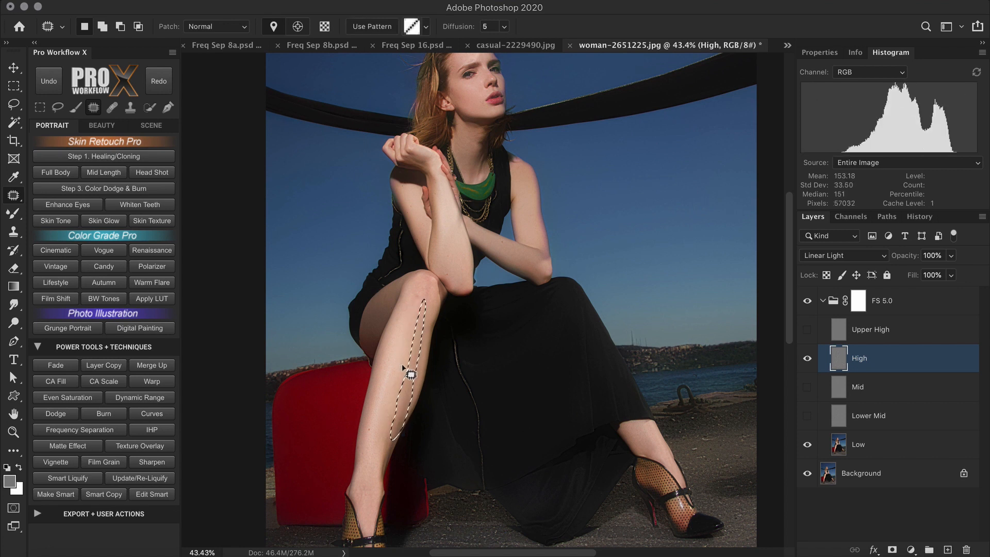
{"action": "key", "text": "super+d"}
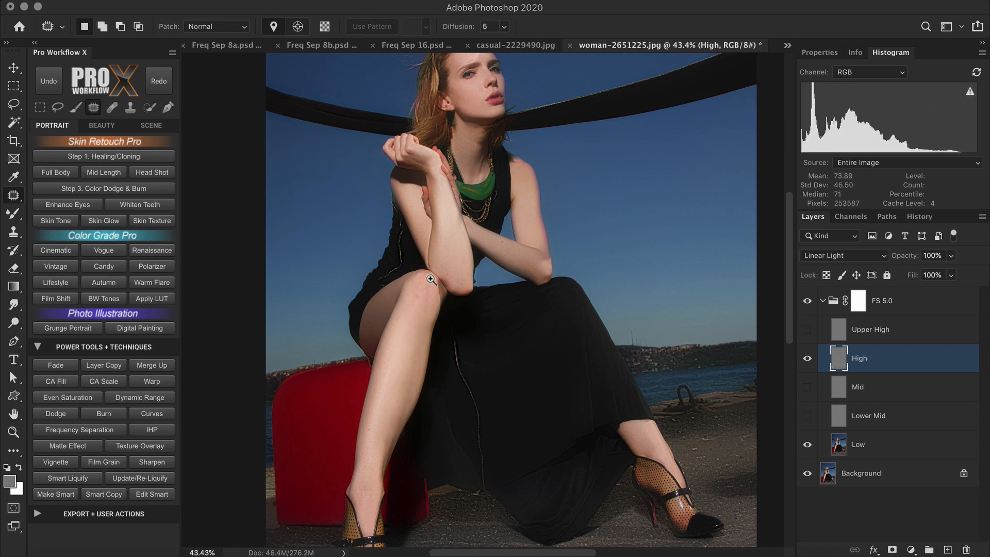
Select a small blemish just below the knee and fill it with Content-Aware at 100% opacity on the High layer.
{"action": "left_click_drag", "start_coordinate": [432, 279], "coordinate": [462, 327]}
{"action": "mouse_move", "coordinate": [407, 315]}
{"action": "left_mouse_down"}
{"action": "mouse_move", "coordinate": [410, 295]}
{"action": "mouse_move", "coordinate": [409, 316]}
{"action": "left_mouse_up"}
{"action": "key", "text": "shift+Delete"}
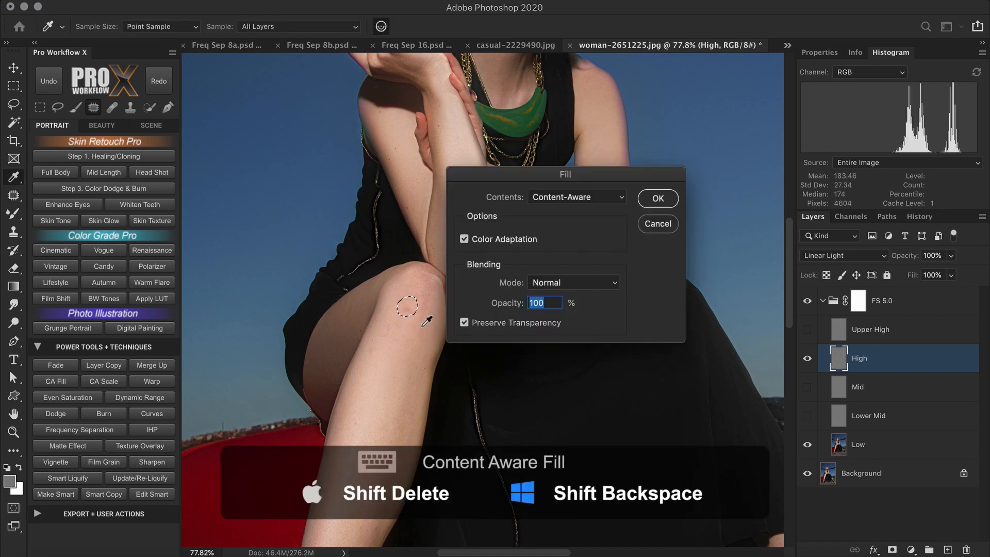
{"action": "left_click", "coordinate": [661, 199]}
{"action": "key", "text": "ctrl+d"}
Show the Upper High, Mid and Lower Mid layers again and compare the leg with the FS 5.0 group hidden and shown.
{"action": "left_click", "coordinate": [807, 329]}
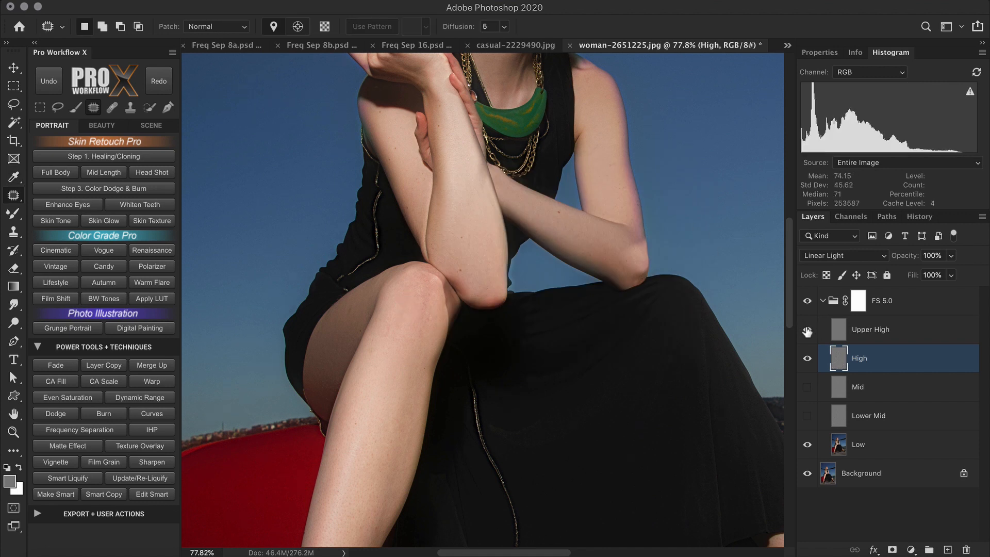
{"action": "left_click", "coordinate": [807, 388]}
{"action": "left_click", "coordinate": [807, 417]}
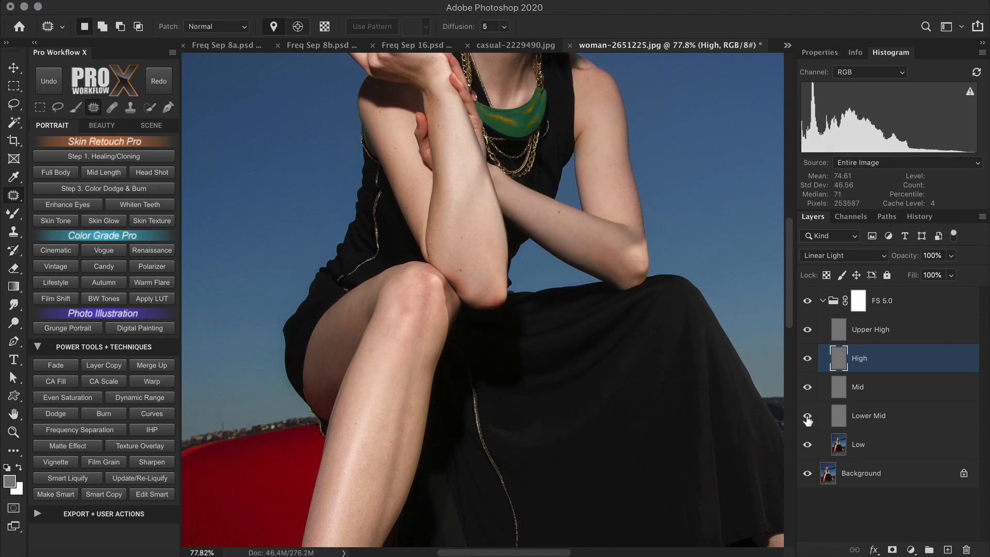
{"action": "scroll", "coordinate": [707, 386], "scroll_direction": "down", "scroll_amount": 3}
{"action": "scroll", "coordinate": [691, 424], "scroll_direction": "down", "scroll_amount": 5}
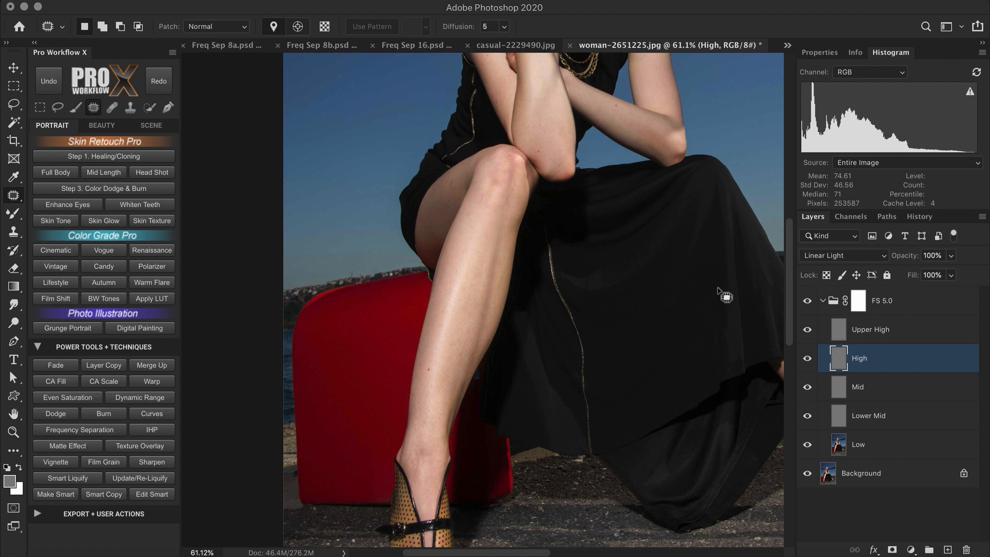
{"action": "left_click", "coordinate": [808, 301]}
{"action": "left_click", "coordinate": [807, 301]}
Reduce the Lower Mid layer's opacity, set the Mid layer's to 12%, and compare the leg with the group hidden and shown.
{"action": "left_click", "coordinate": [902, 415]}
{"action": "left_click_drag", "start_coordinate": [908, 258], "coordinate": [840, 258]}
{"action": "key", "text": "alt+bracketright"}
{"action": "left_click_drag", "start_coordinate": [908, 255], "coordinate": [846, 255]}
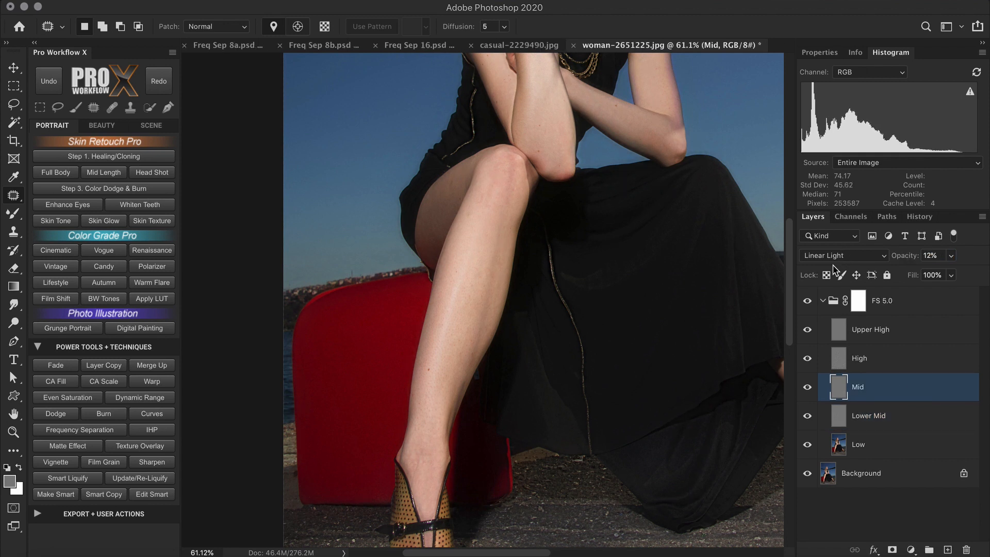
{"action": "left_click", "coordinate": [806, 302]}
{"action": "left_click", "coordinate": [806, 301]}
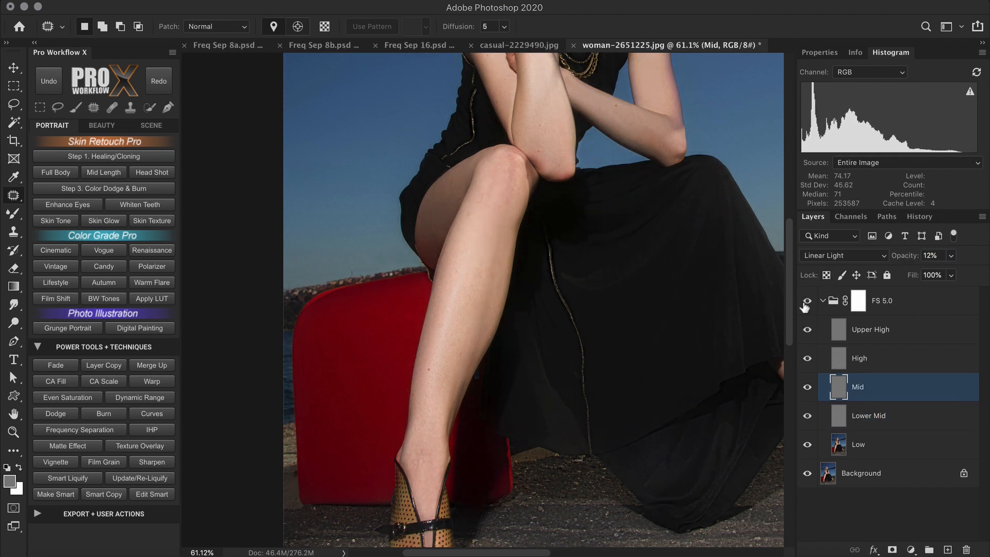
Invert the FS 5.0 group's mask to black and paint white on it over the front leg from knee to ankle.
{"action": "left_click", "coordinate": [859, 309]}
{"action": "key", "text": "super+i"}
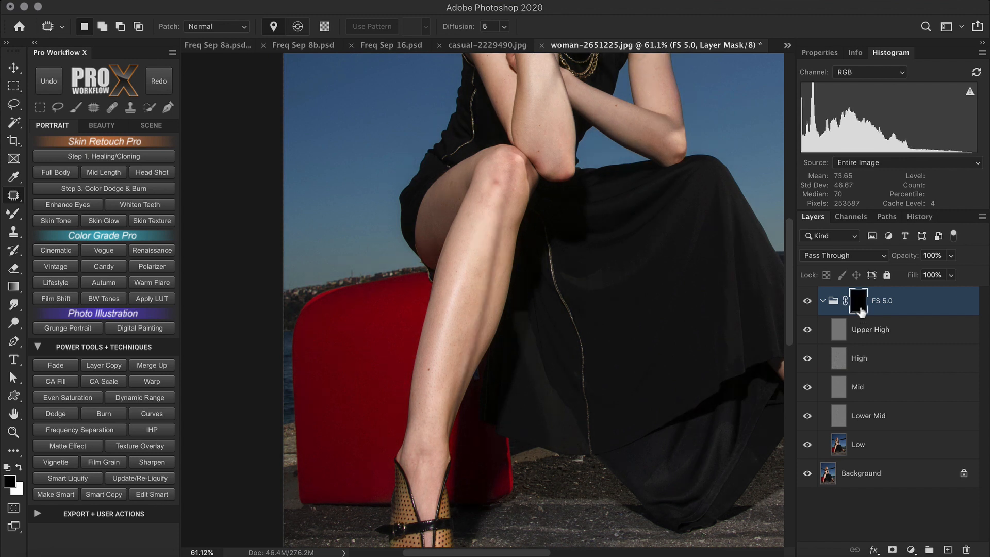
{"action": "left_click", "coordinate": [75, 107]}
{"action": "key", "text": "x"}
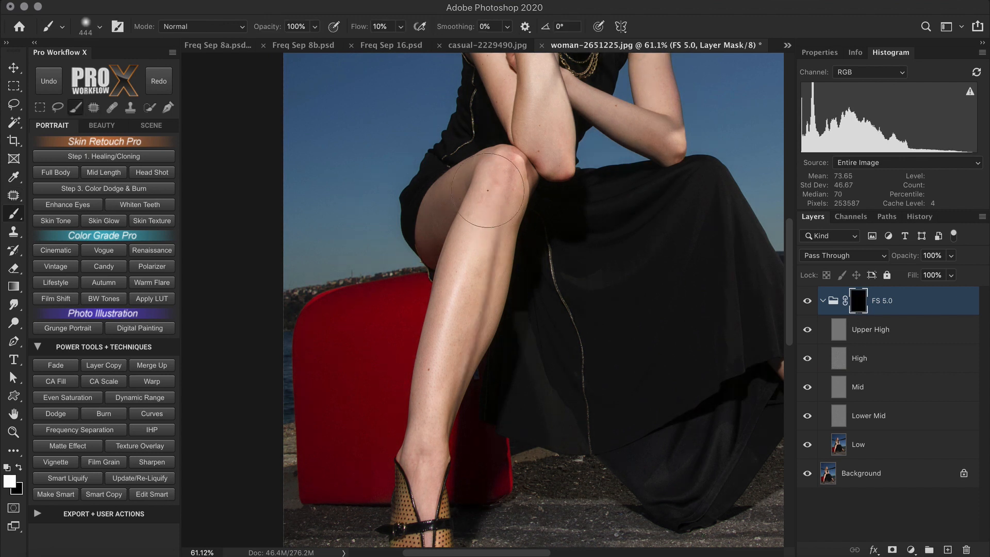
{"action": "mouse_move", "coordinate": [488, 190]}
{"action": "left_mouse_down"}
{"action": "mouse_move", "coordinate": [469, 263]}
{"action": "mouse_move", "coordinate": [466, 316]}
{"action": "mouse_move", "coordinate": [489, 269]}
{"action": "mouse_move", "coordinate": [470, 283]}
{"action": "mouse_move", "coordinate": [464, 345]}
{"action": "mouse_move", "coordinate": [493, 207]}
{"action": "mouse_move", "coordinate": [461, 464]}
{"action": "mouse_move", "coordinate": [430, 471]}
{"action": "mouse_move", "coordinate": [439, 490]}
{"action": "mouse_move", "coordinate": [441, 425]}
{"action": "left_mouse_up"}
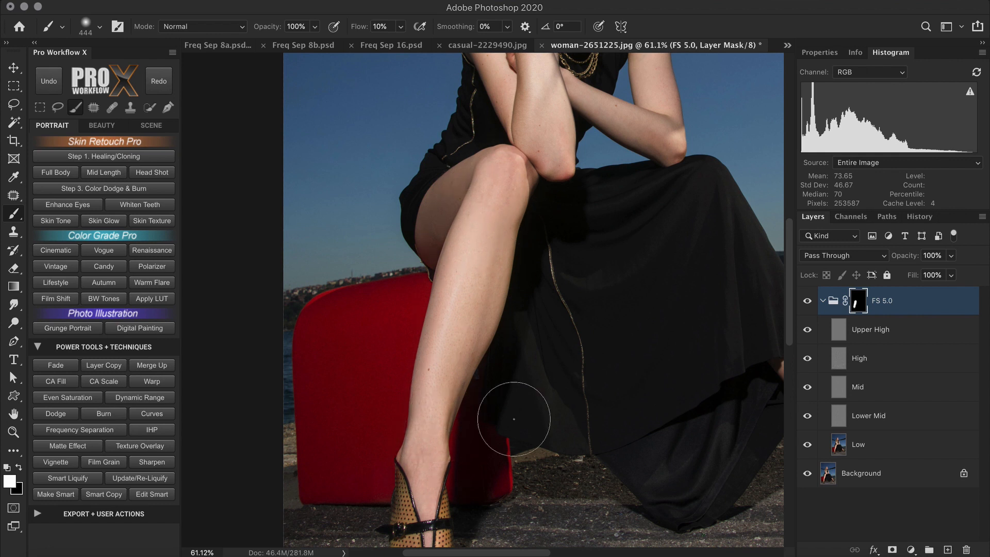
Compare the image with the FS 5.0 group hidden and shown, and with the group's mask disabled and enabled.
{"action": "left_click", "coordinate": [806, 303]}
{"action": "left_click", "coordinate": [806, 303]}
{"action": "left_click", "coordinate": [806, 303]}
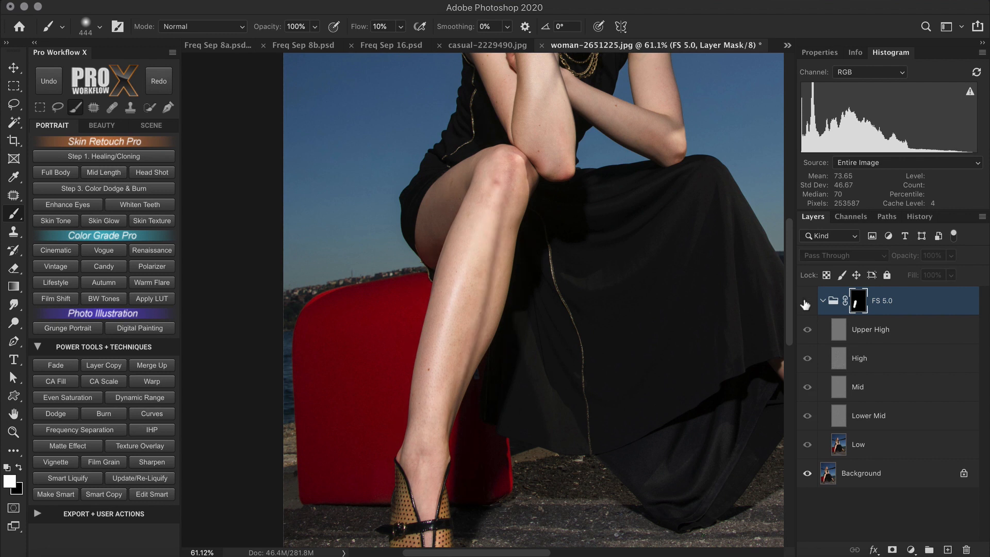
{"action": "left_click", "coordinate": [806, 302]}
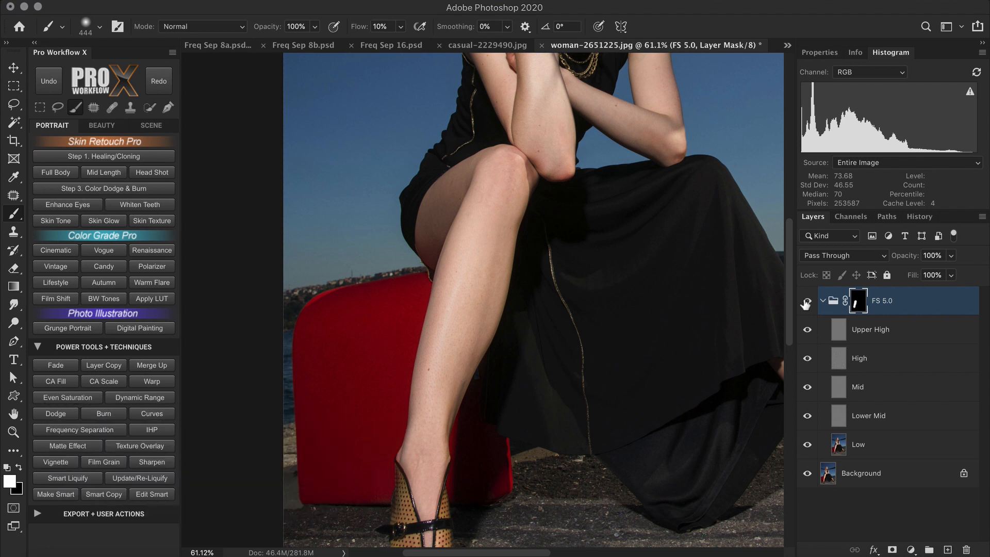
{"action": "scroll", "coordinate": [636, 309], "scroll_direction": "down", "scroll_amount": 3}
{"action": "left_click", "coordinate": [857, 303], "text": "shift"}
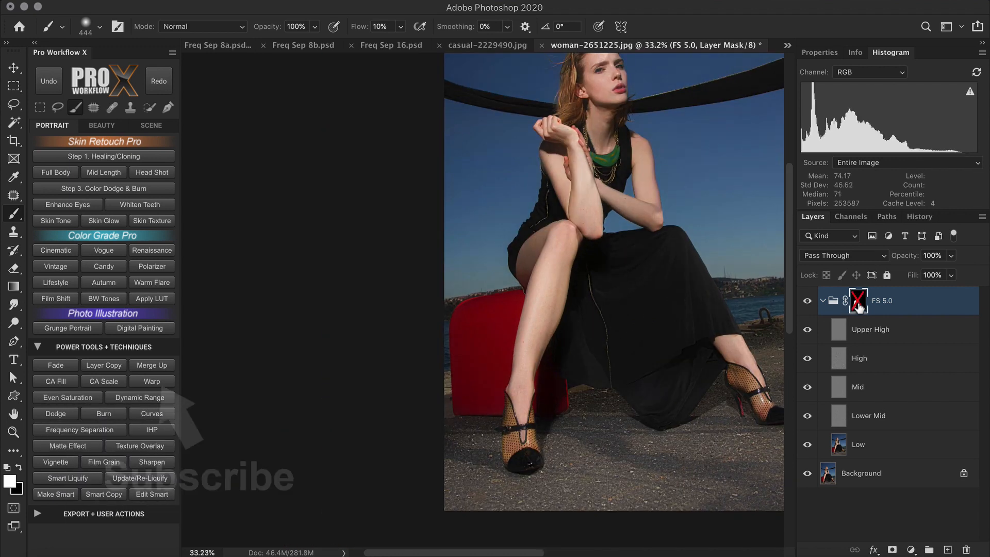
{"action": "left_click", "coordinate": [858, 304], "text": "shift"}
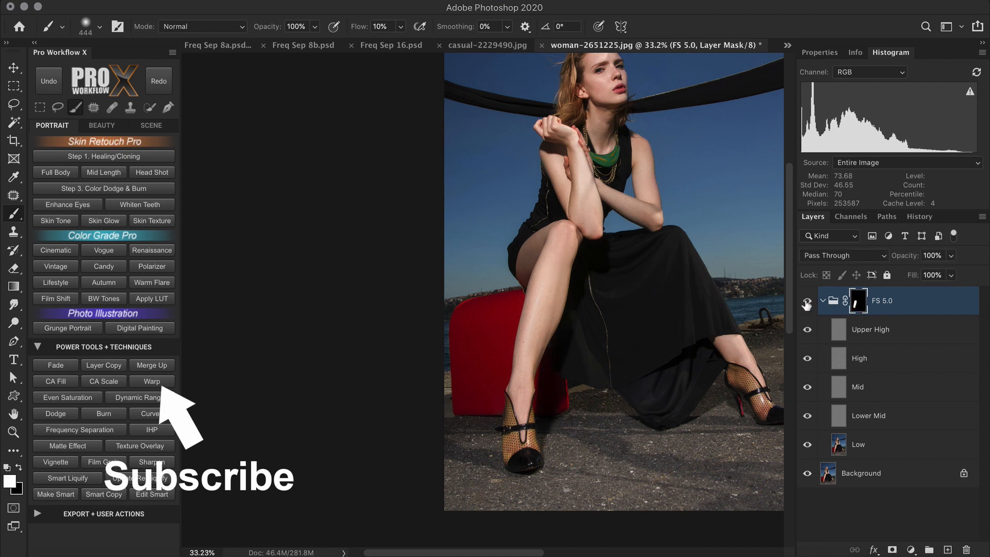
{"action": "key", "text": "super+0"}
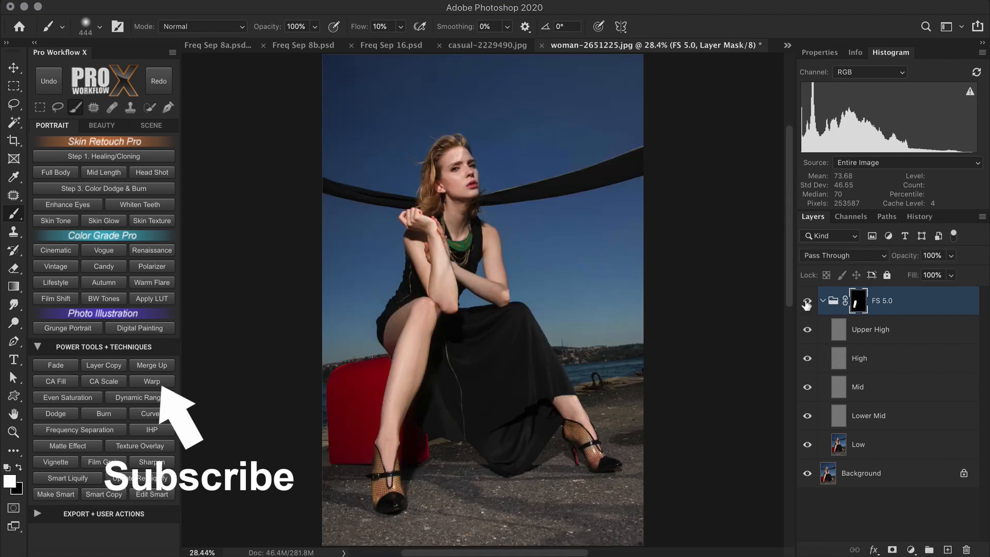